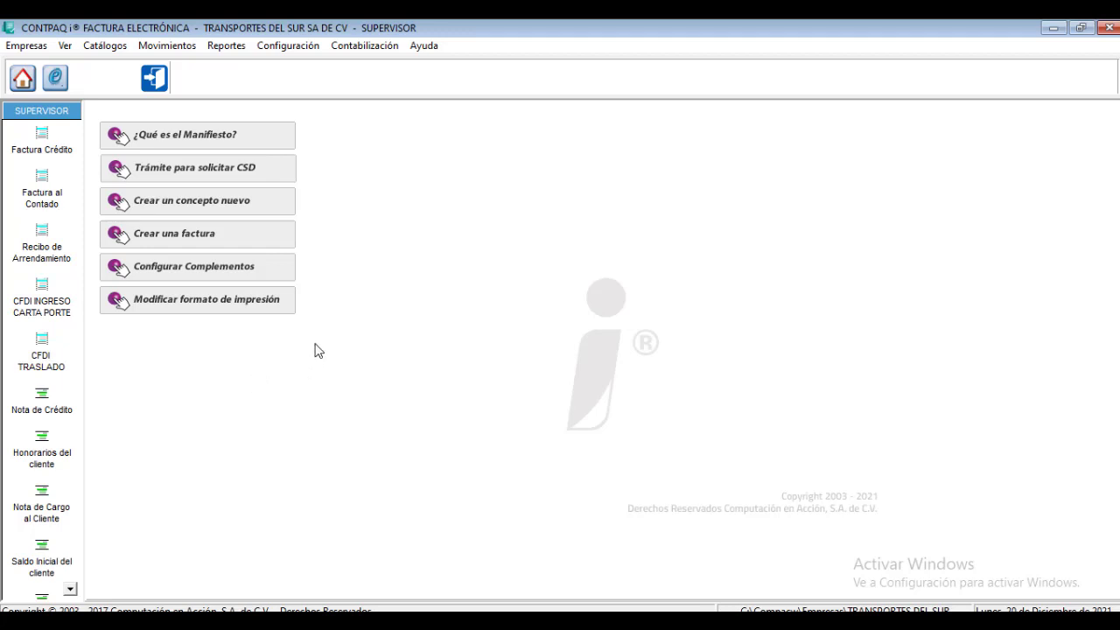
Open the client record of TRANSPORTES DEL SUR SA DE CV from the client catalog and check its address.
{"action": "left_click", "coordinate": [116, 48]}
{"action": "left_click", "coordinate": [122, 67]}
{"action": "double_click", "coordinate": [585, 338]}
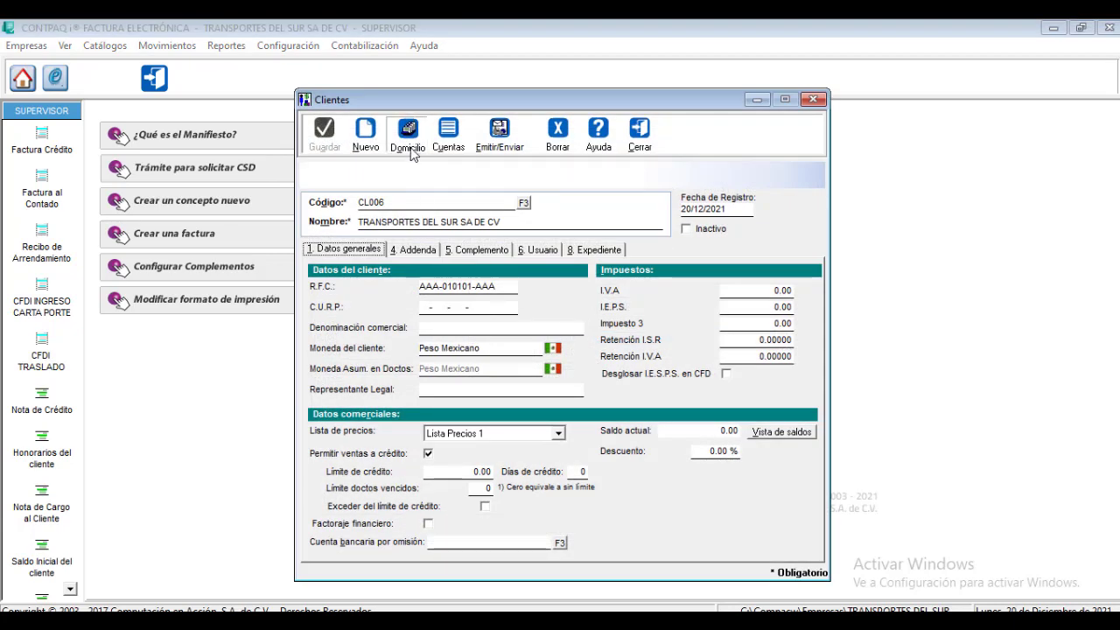
{"action": "left_click", "coordinate": [408, 140]}
{"action": "left_click", "coordinate": [500, 217]}
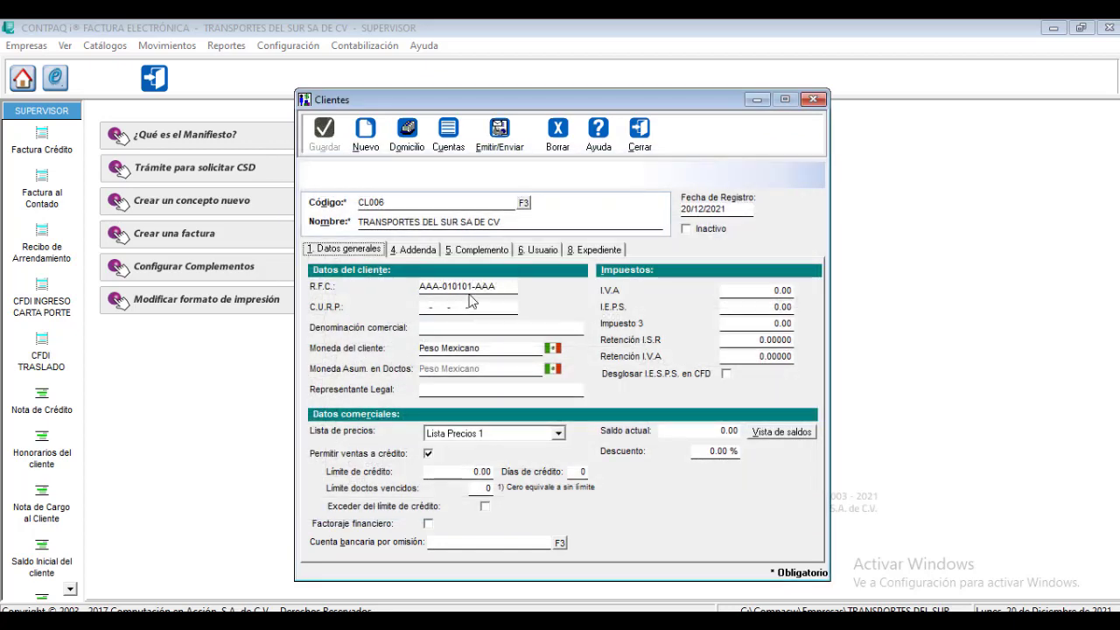
Assign the Carta Porte Traslado 2.0 complement to the client, and close the client record and catalog.
{"action": "left_click", "coordinate": [468, 252]}
{"action": "left_click", "coordinate": [446, 305]}
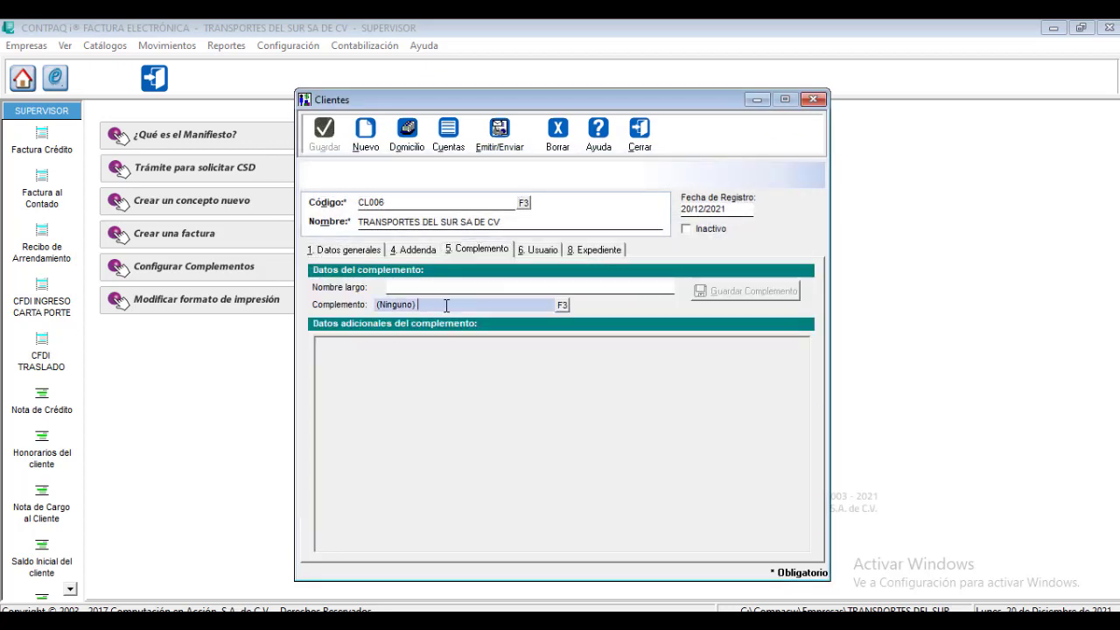
{"action": "left_click", "coordinate": [561, 306]}
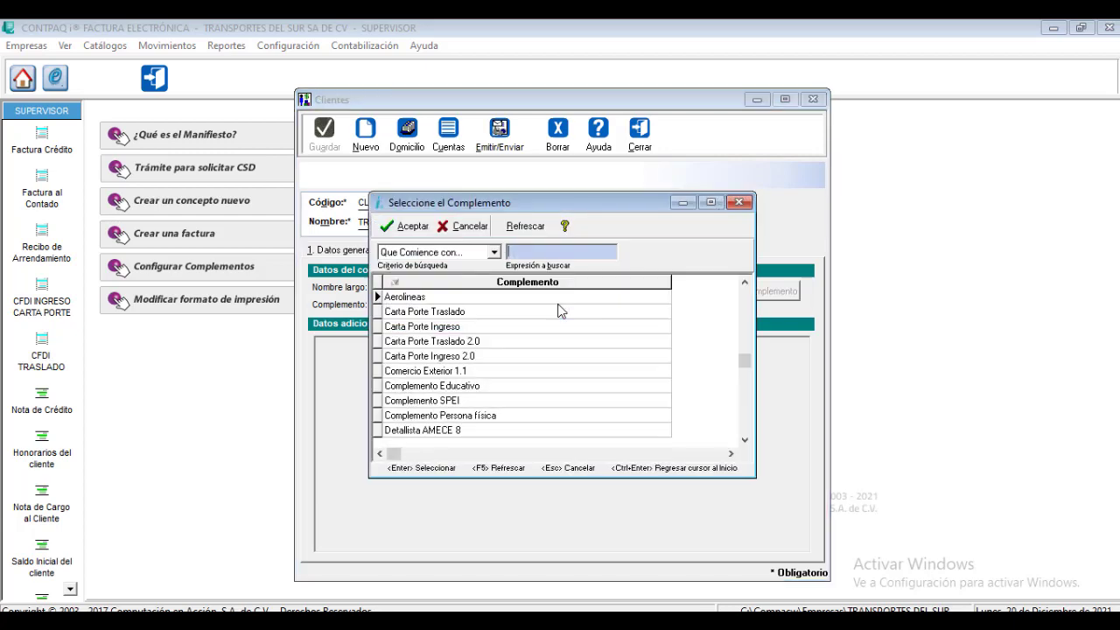
{"action": "left_click", "coordinate": [435, 345]}
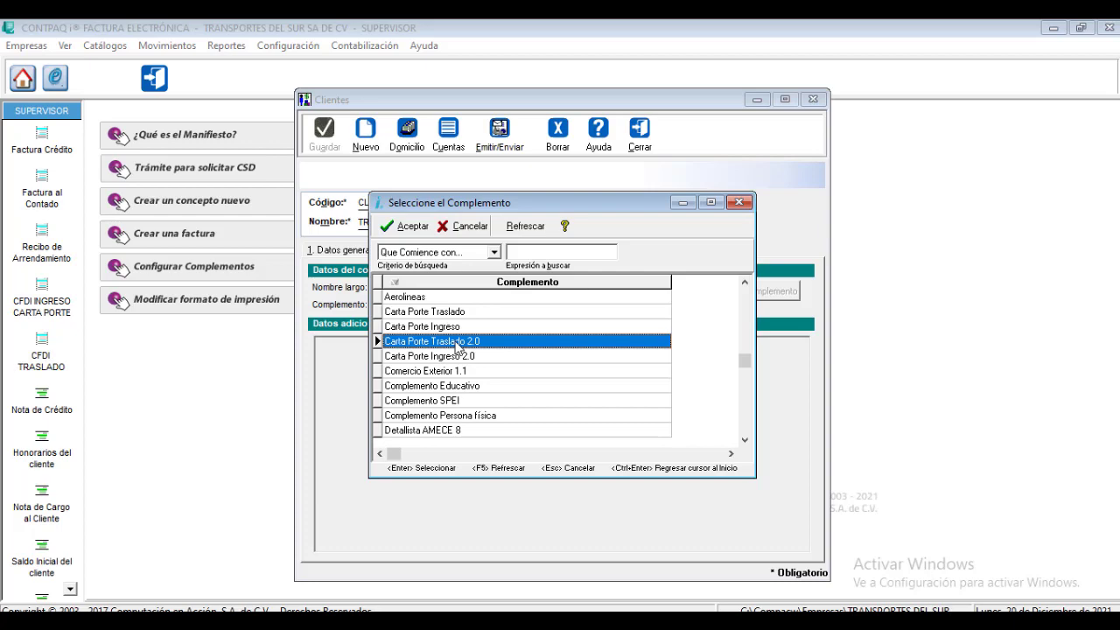
{"action": "left_click", "coordinate": [409, 226]}
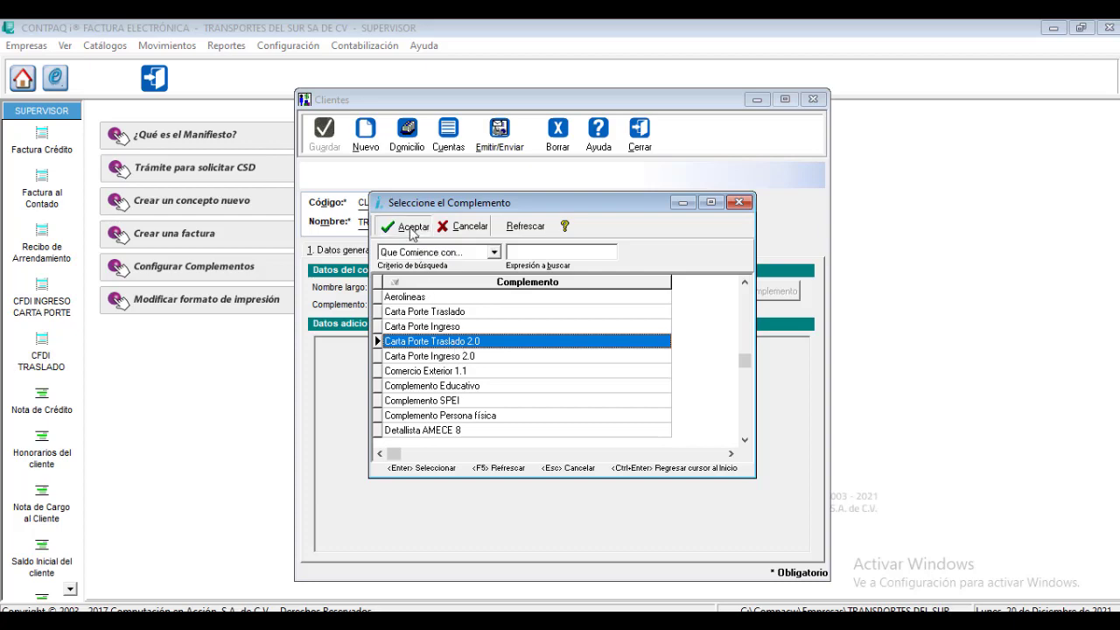
{"action": "left_click", "coordinate": [527, 374]}
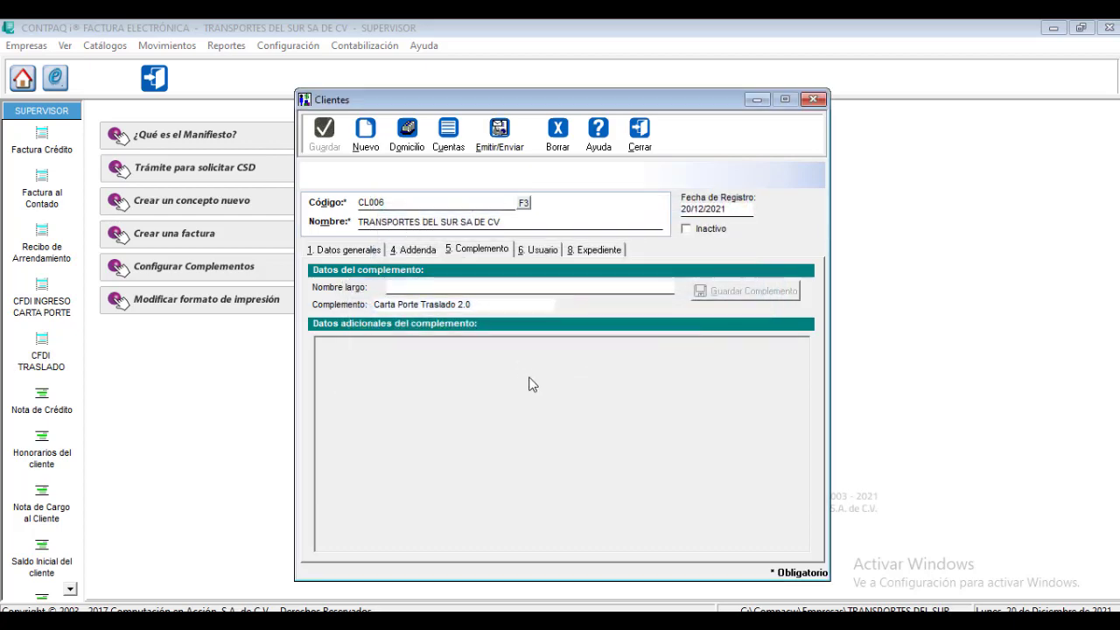
{"action": "left_click", "coordinate": [636, 149]}
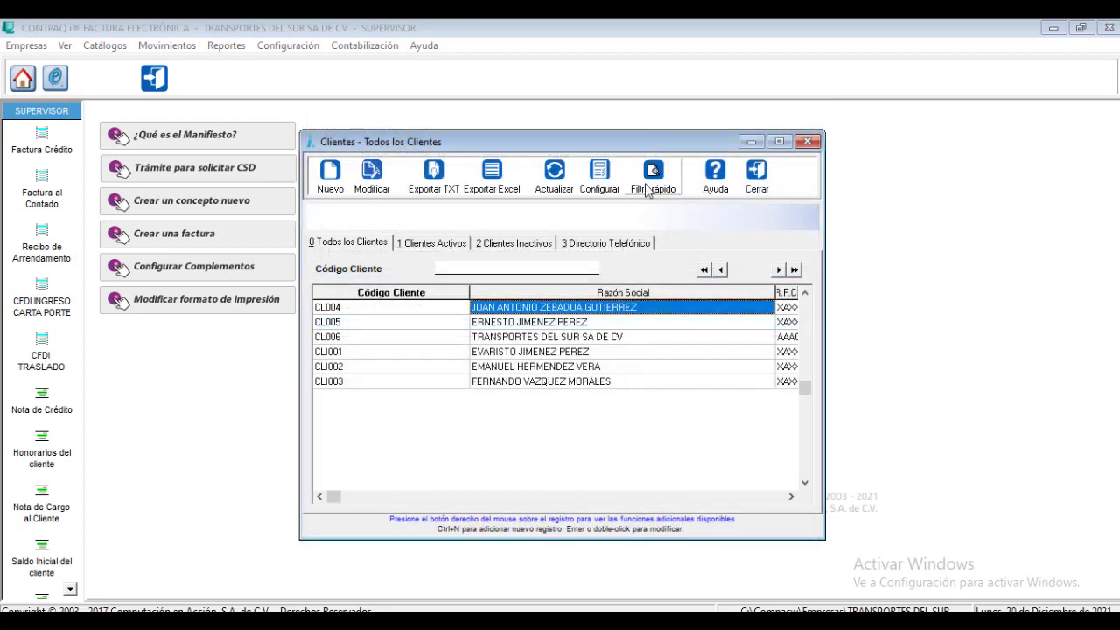
{"action": "left_click", "coordinate": [757, 175]}
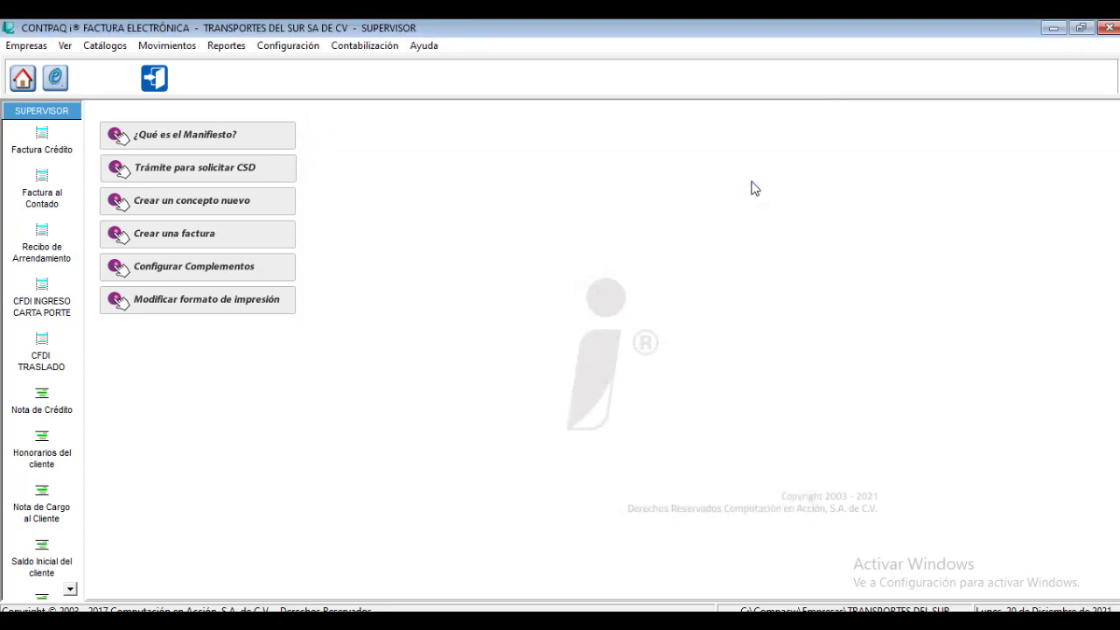
Open the LIMONES service from the services catalog and assign it the Carta Porte Traslado 2.0 complement.
{"action": "left_click", "coordinate": [115, 49]}
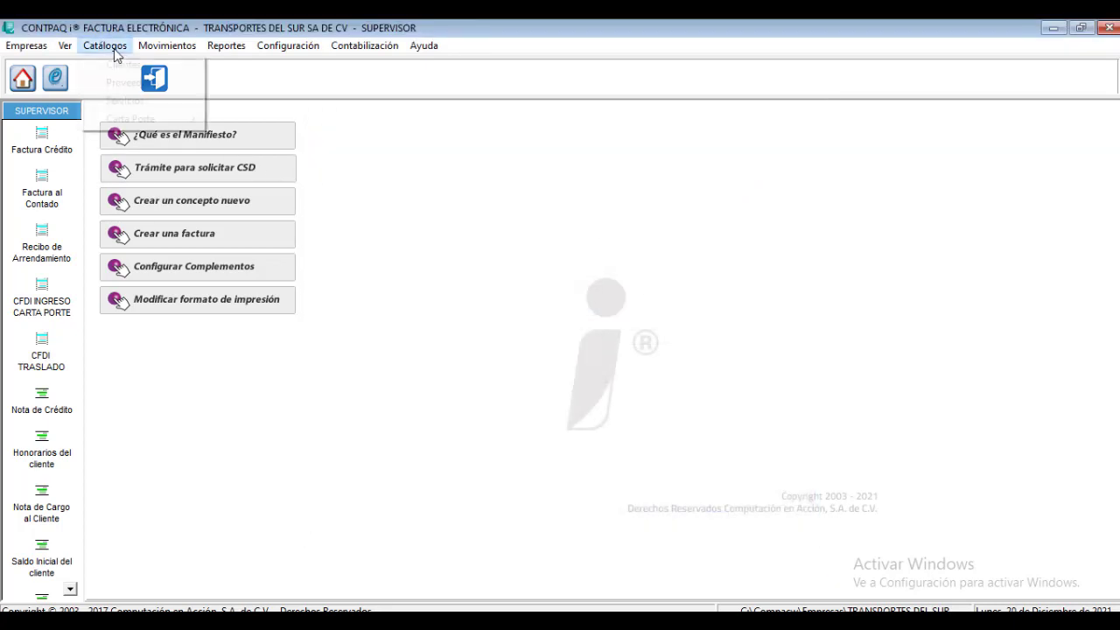
{"action": "left_click", "coordinate": [131, 105]}
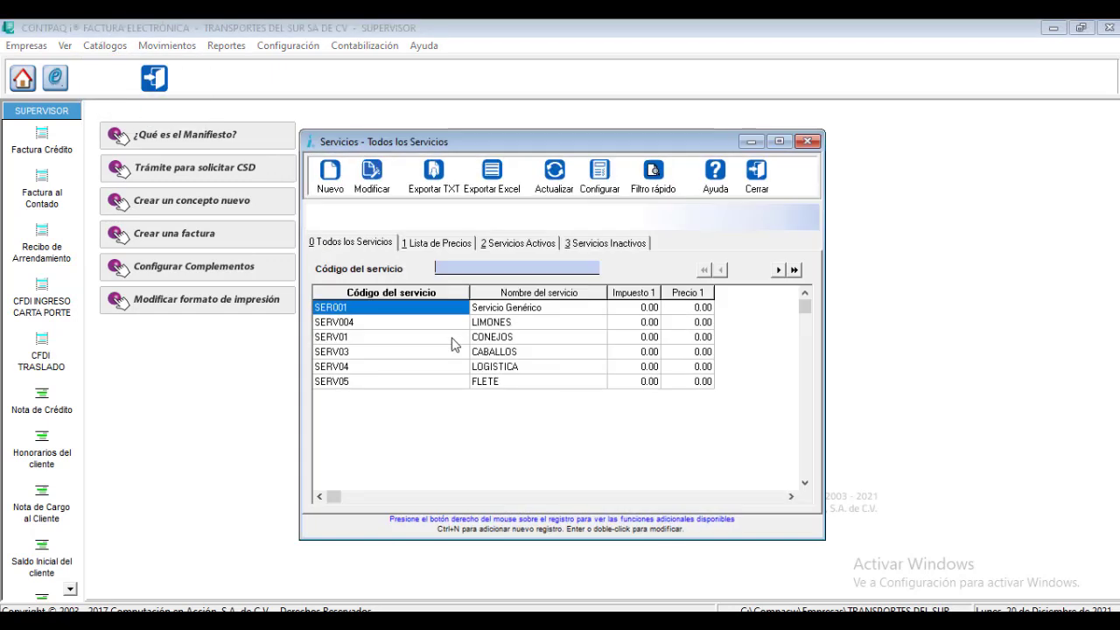
{"action": "left_click", "coordinate": [477, 324]}
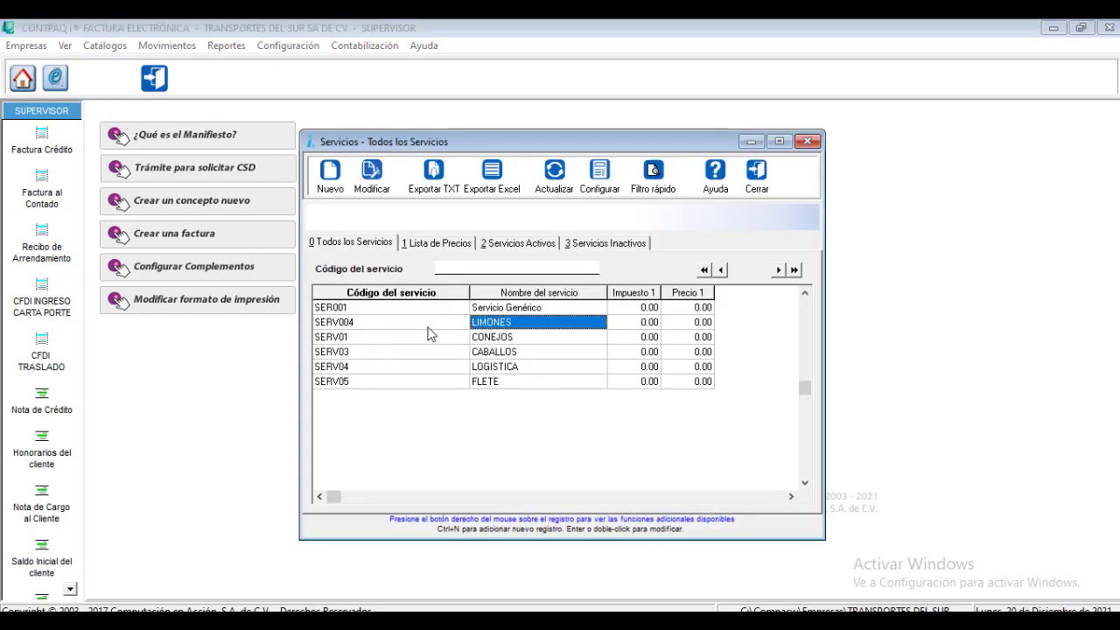
{"action": "double_click", "coordinate": [500, 325]}
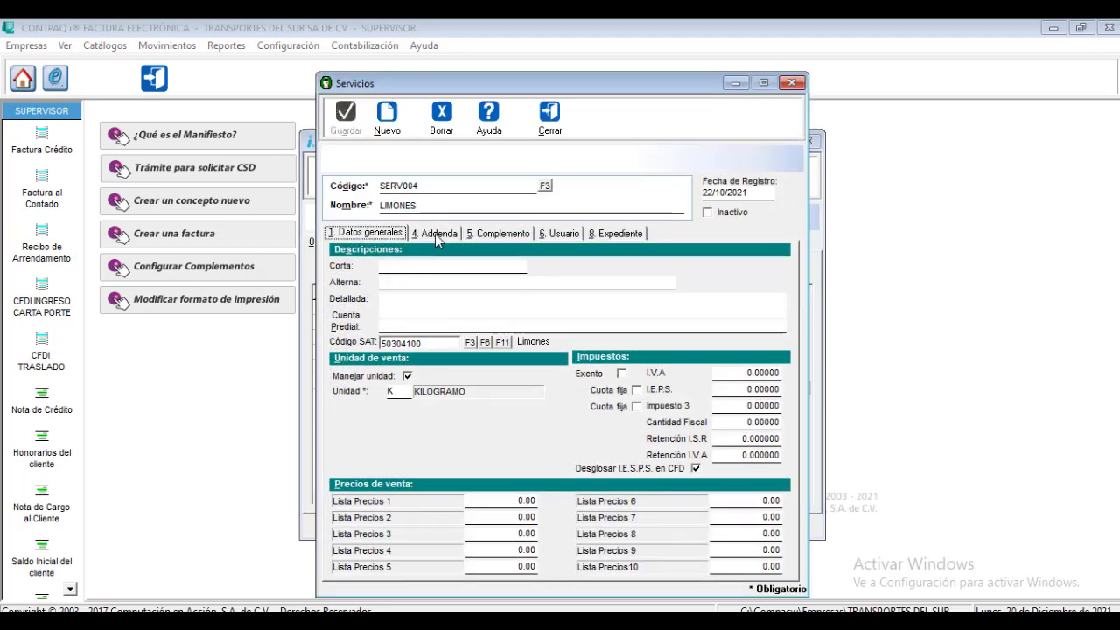
{"action": "left_click", "coordinate": [482, 235]}
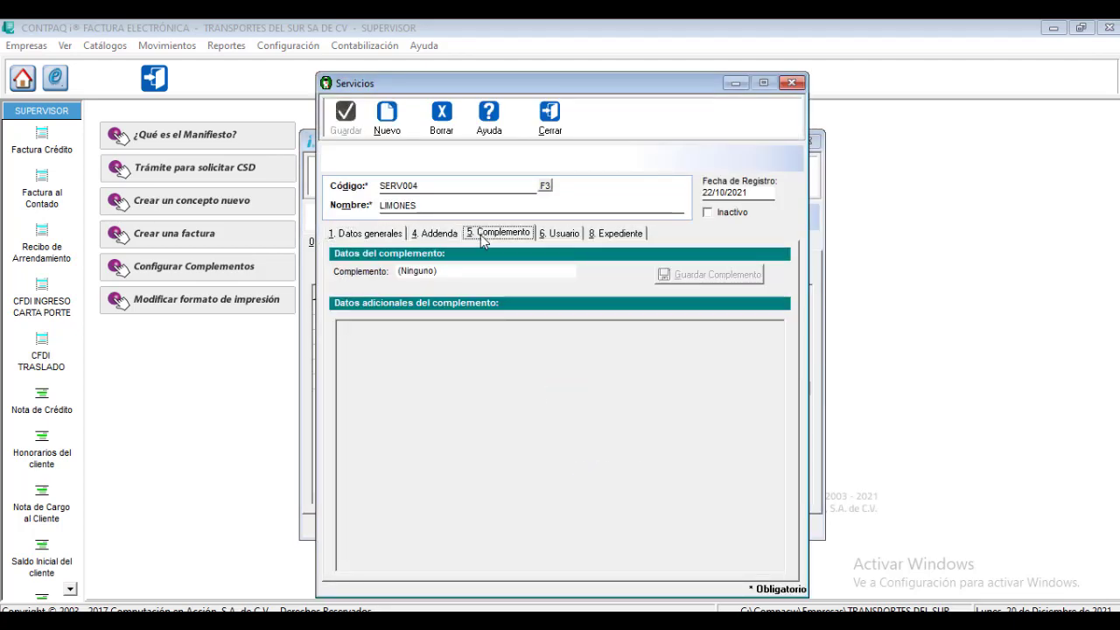
{"action": "left_click", "coordinate": [464, 272]}
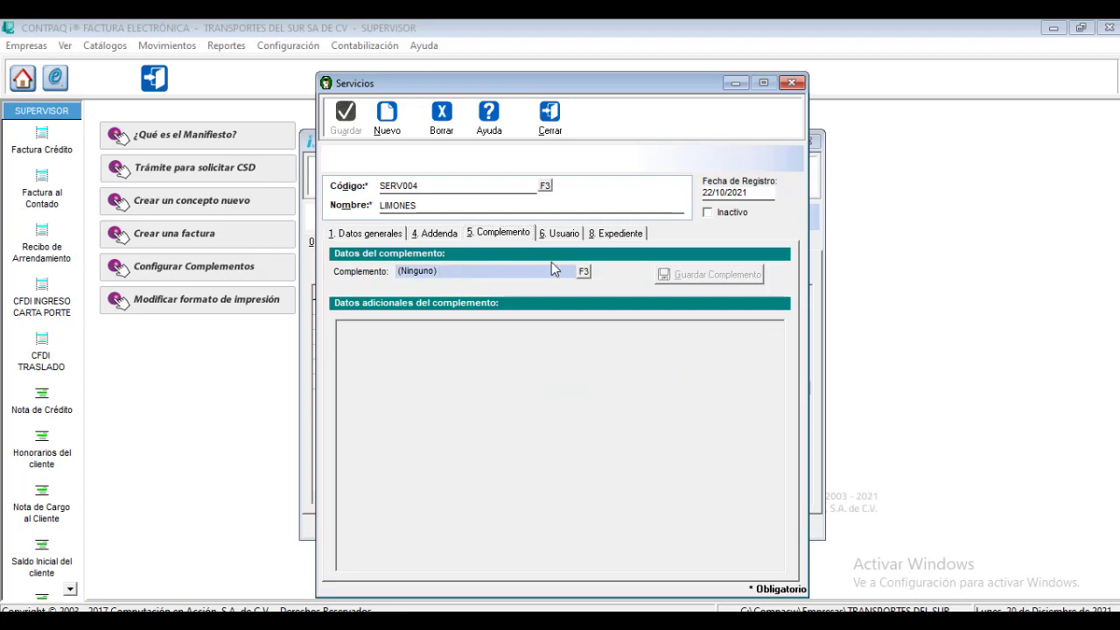
{"action": "left_click", "coordinate": [584, 272]}
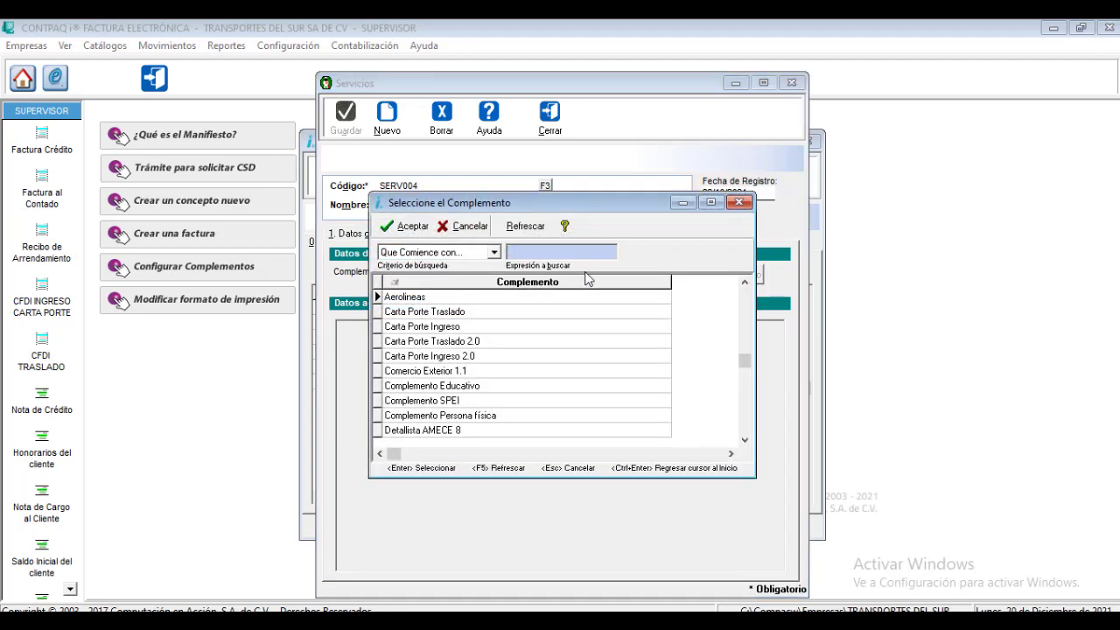
{"action": "left_click", "coordinate": [452, 343]}
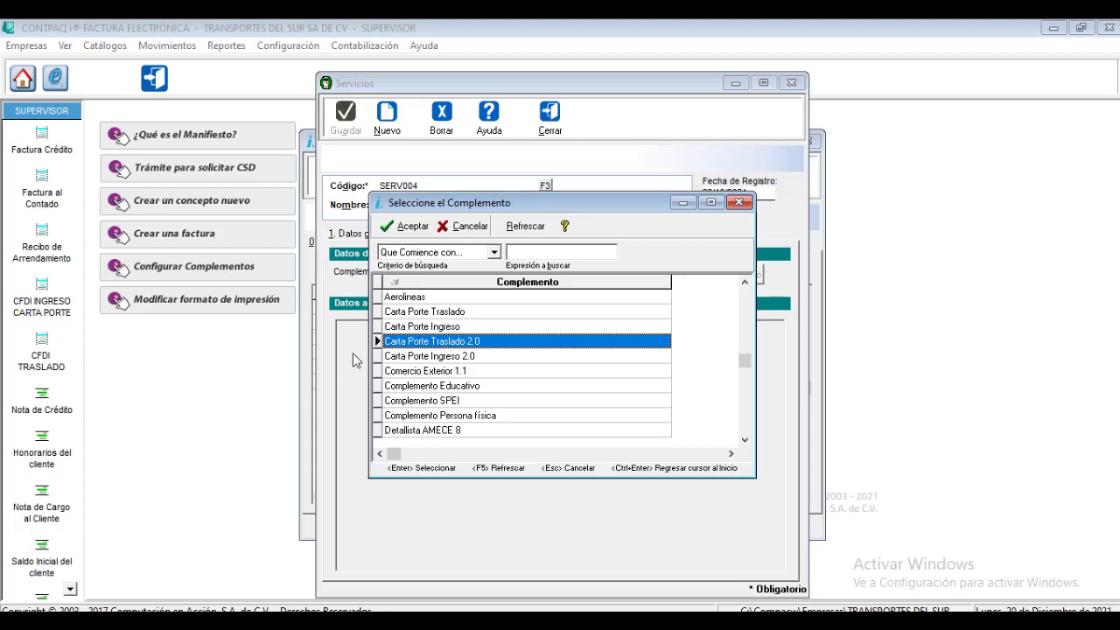
{"action": "key", "text": "Return"}
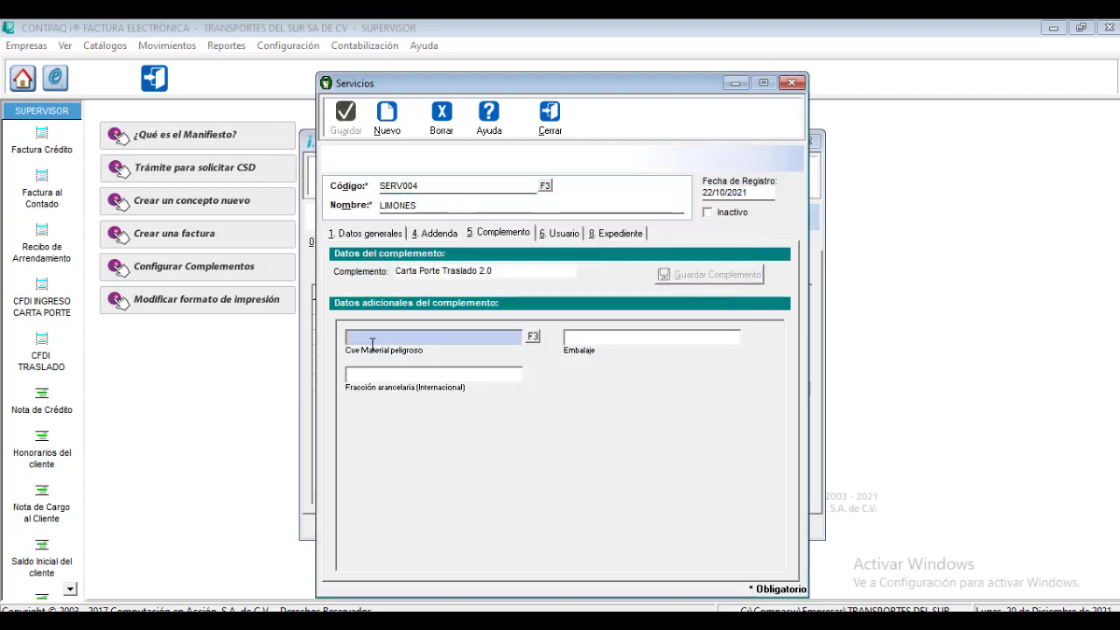
Examine the service complement's hazardous material key, packaging and tariff fraction fields, and close the service and its catalog.
{"action": "left_click", "coordinate": [579, 341]}
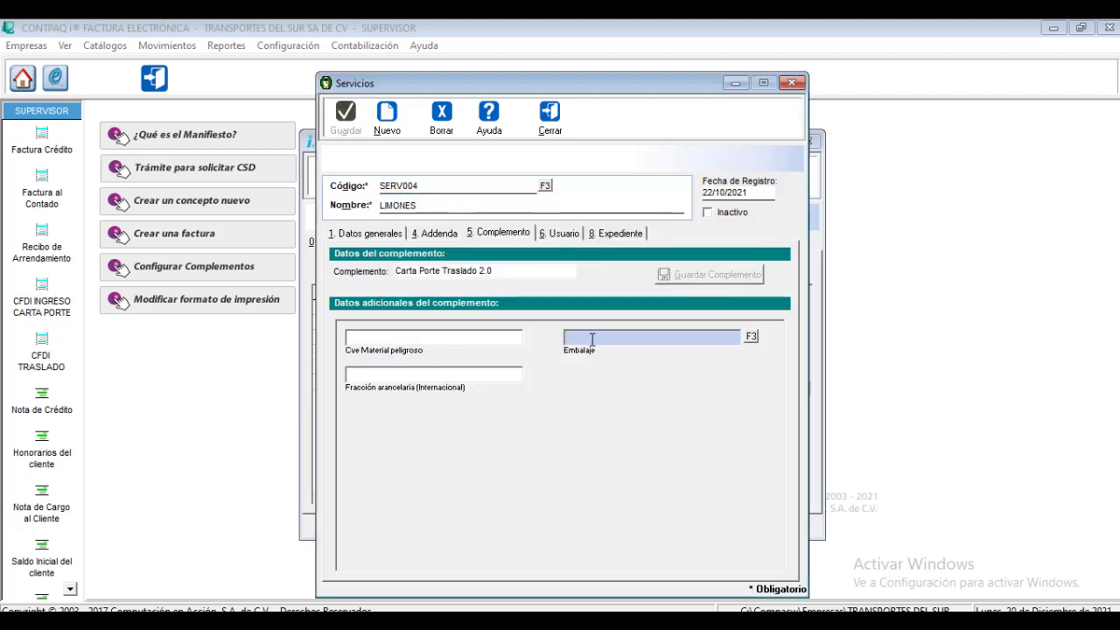
{"action": "left_click", "coordinate": [486, 379]}
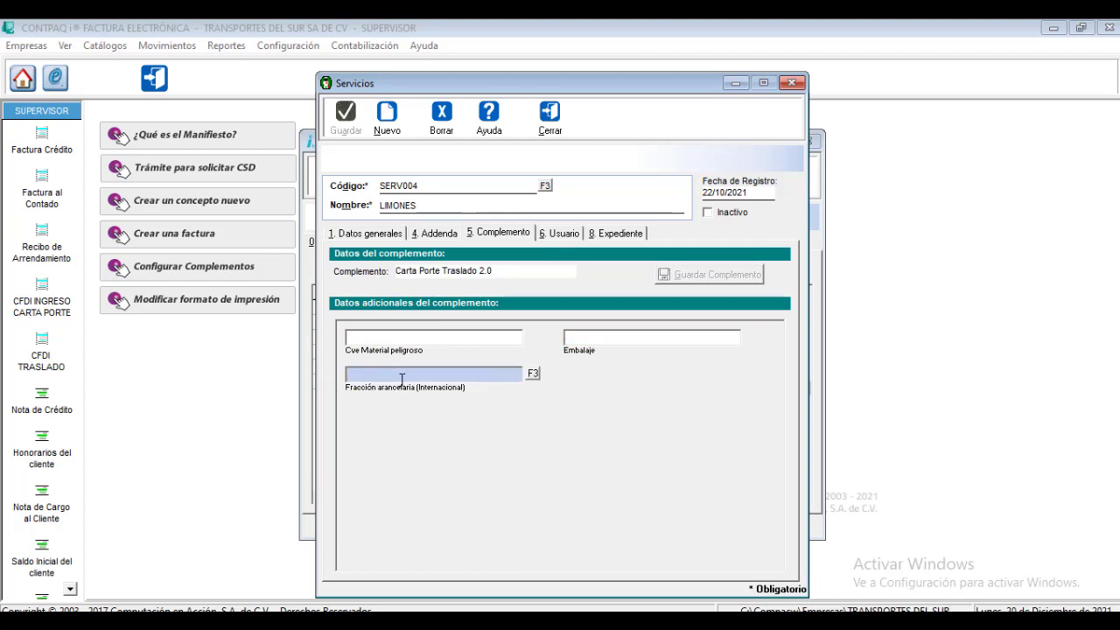
{"action": "left_click", "coordinate": [468, 333]}
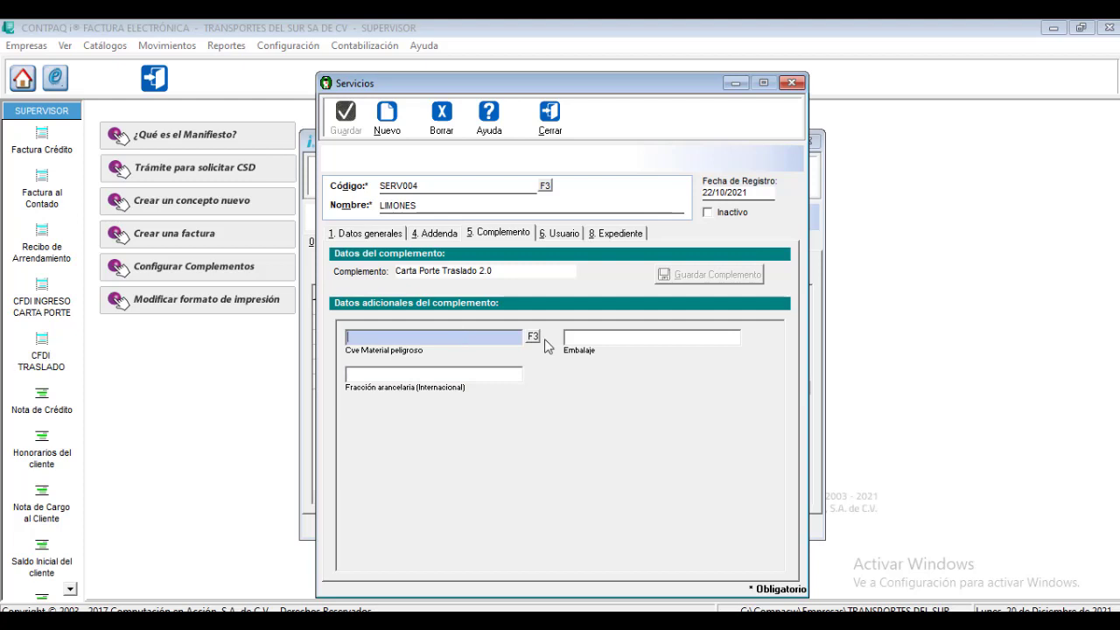
{"action": "left_click", "coordinate": [633, 340]}
{"action": "left_click", "coordinate": [490, 377]}
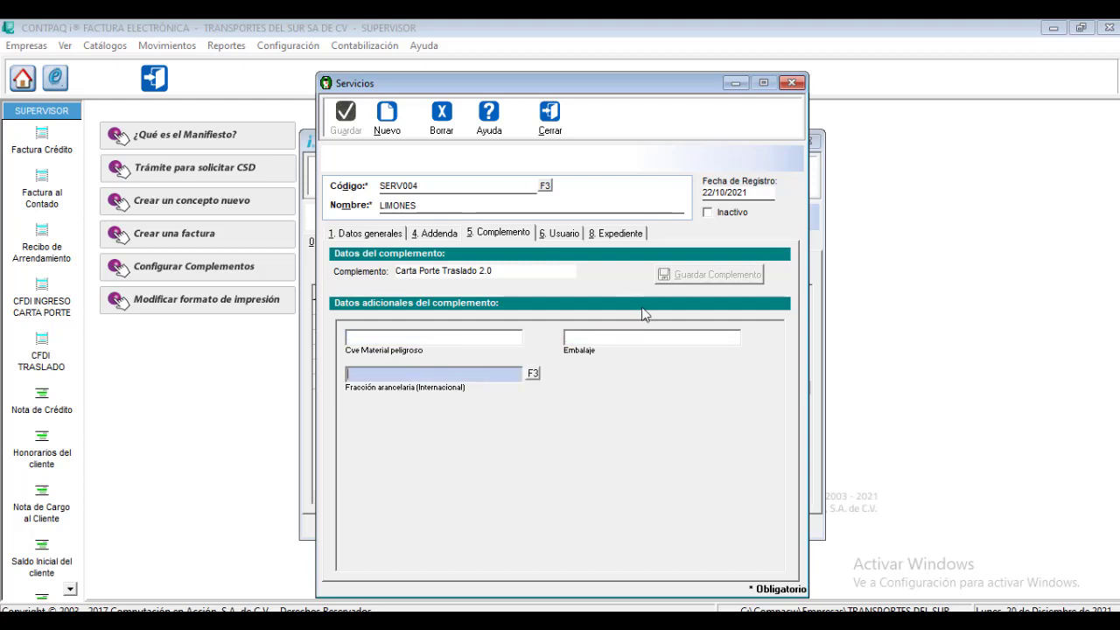
{"action": "left_click", "coordinate": [604, 338]}
{"action": "left_click", "coordinate": [491, 377]}
{"action": "left_click", "coordinate": [553, 123]}
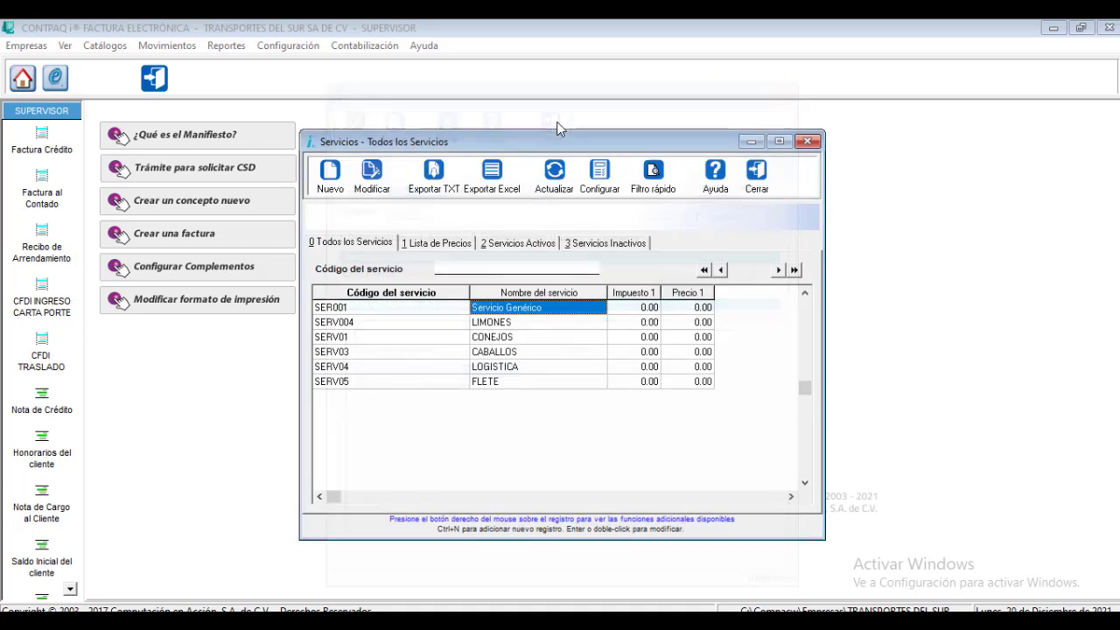
{"action": "left_click", "coordinate": [757, 174]}
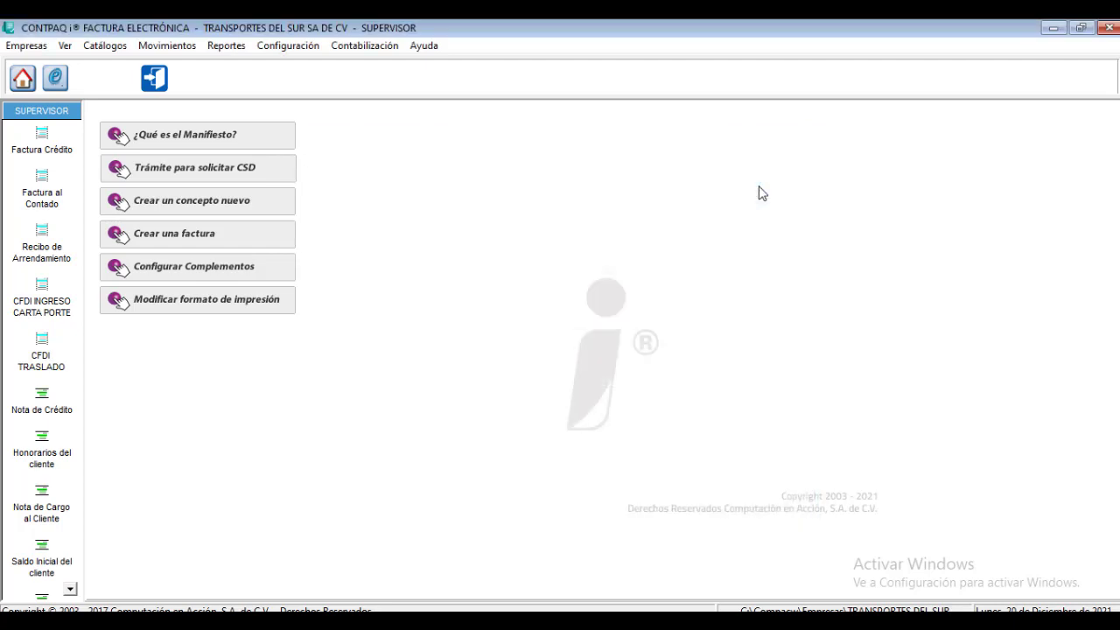
Open transport figure A2 from the Carta Porte catalog of transport figures.
{"action": "left_click", "coordinate": [103, 48]}
{"action": "mouse_move", "coordinate": [133, 119]}
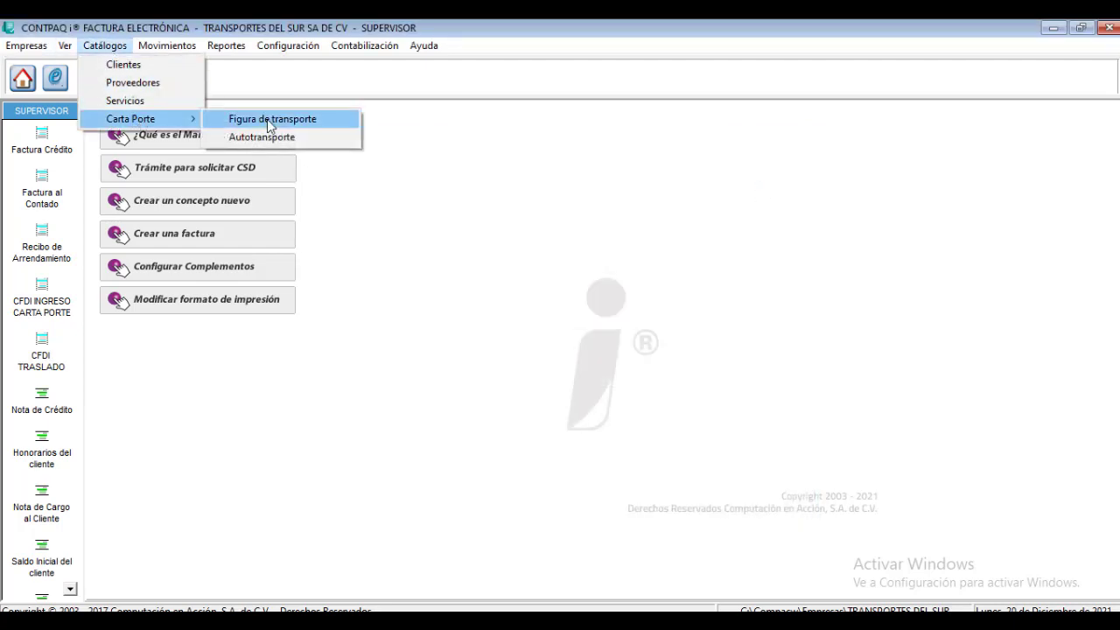
{"action": "left_click", "coordinate": [273, 117]}
{"action": "double_click", "coordinate": [448, 322]}
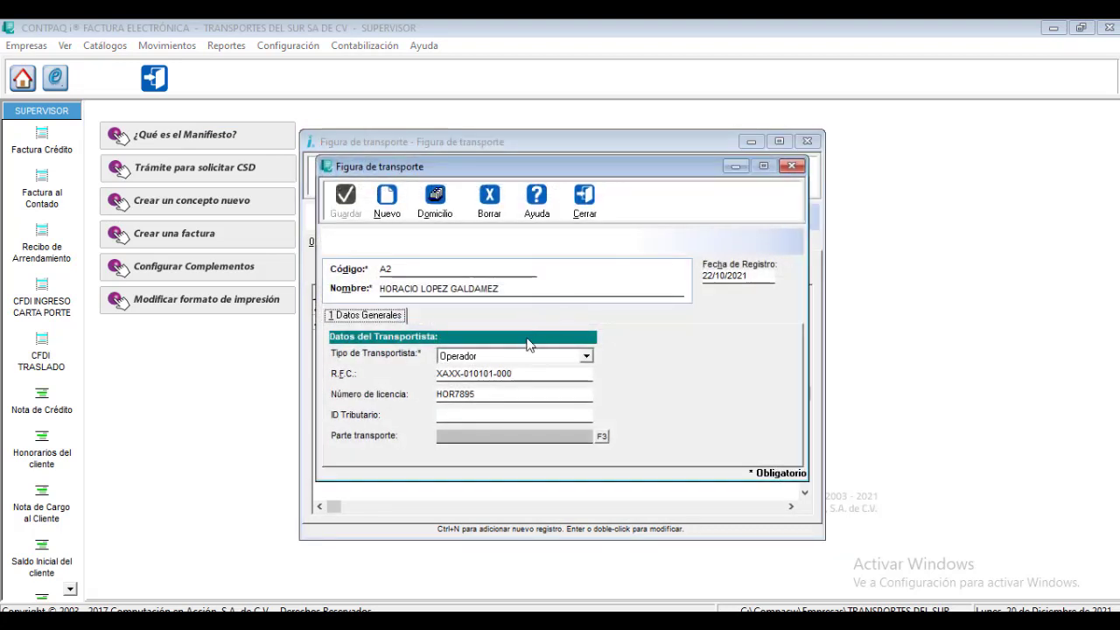
Try Propietario as the carrier type with its Parte transporte options, and close the transport figure record and catalog without saving.
{"action": "left_click", "coordinate": [454, 356]}
{"action": "key", "text": "Escape"}
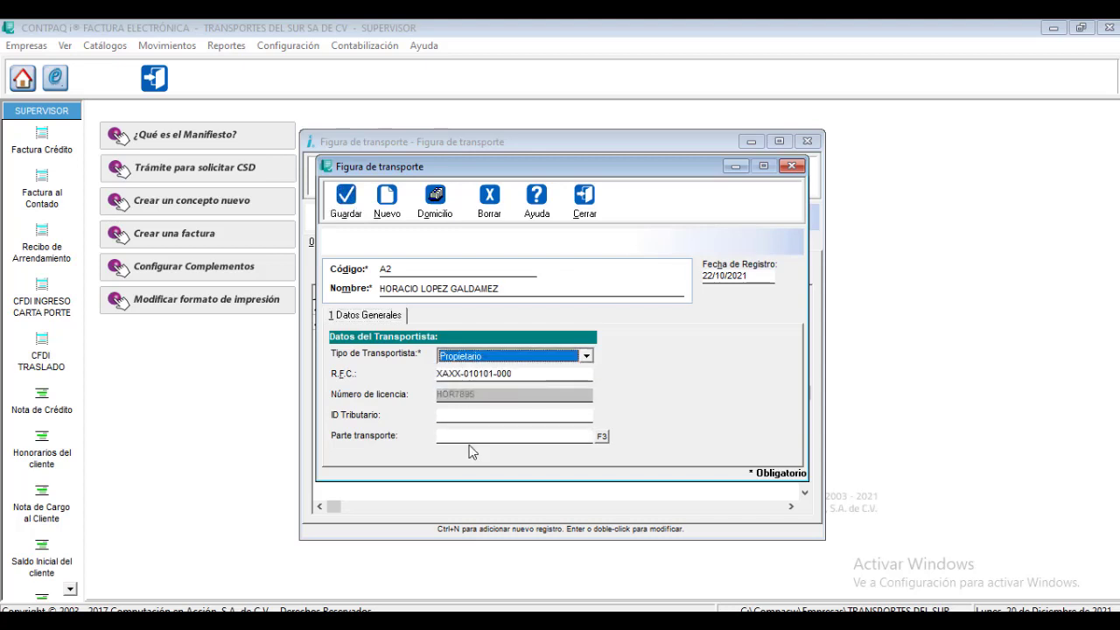
{"action": "left_click", "coordinate": [473, 438]}
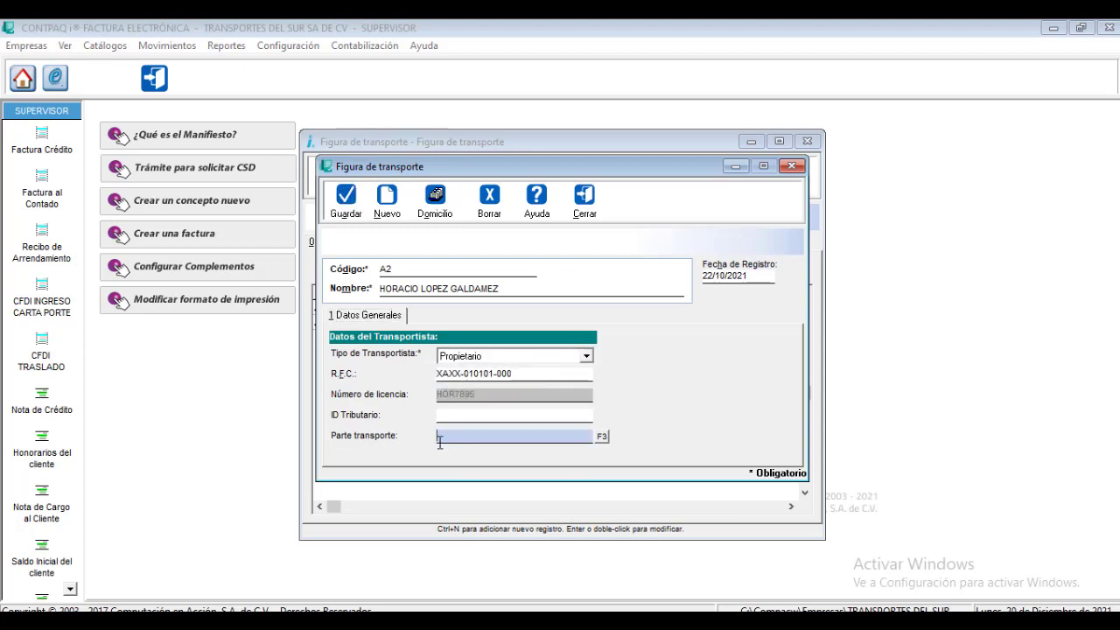
{"action": "left_click", "coordinate": [601, 437]}
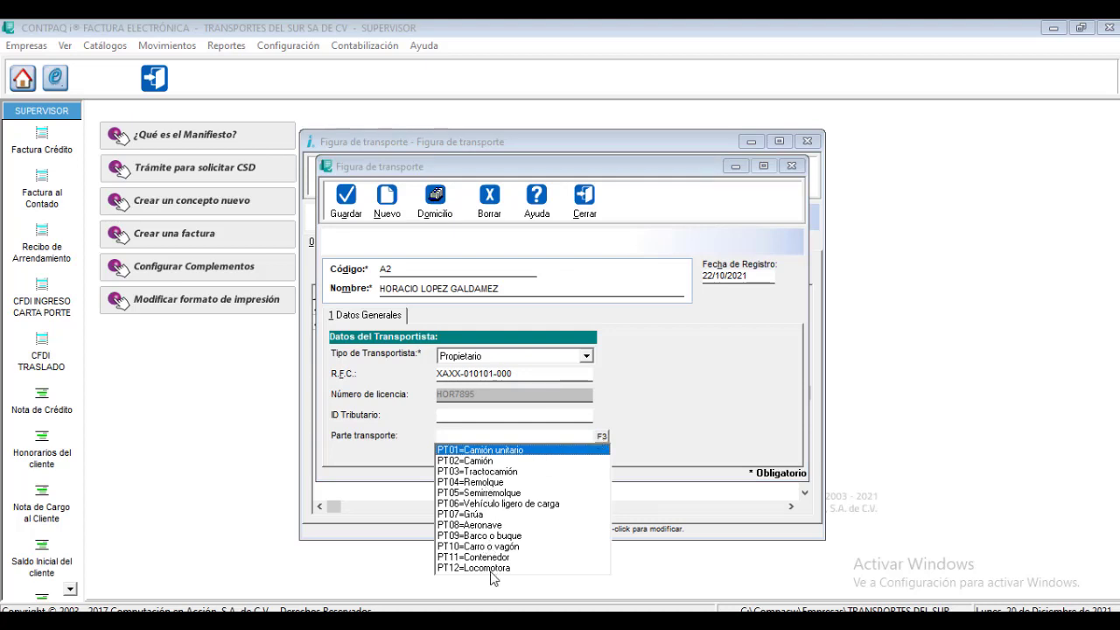
{"action": "left_click", "coordinate": [536, 431]}
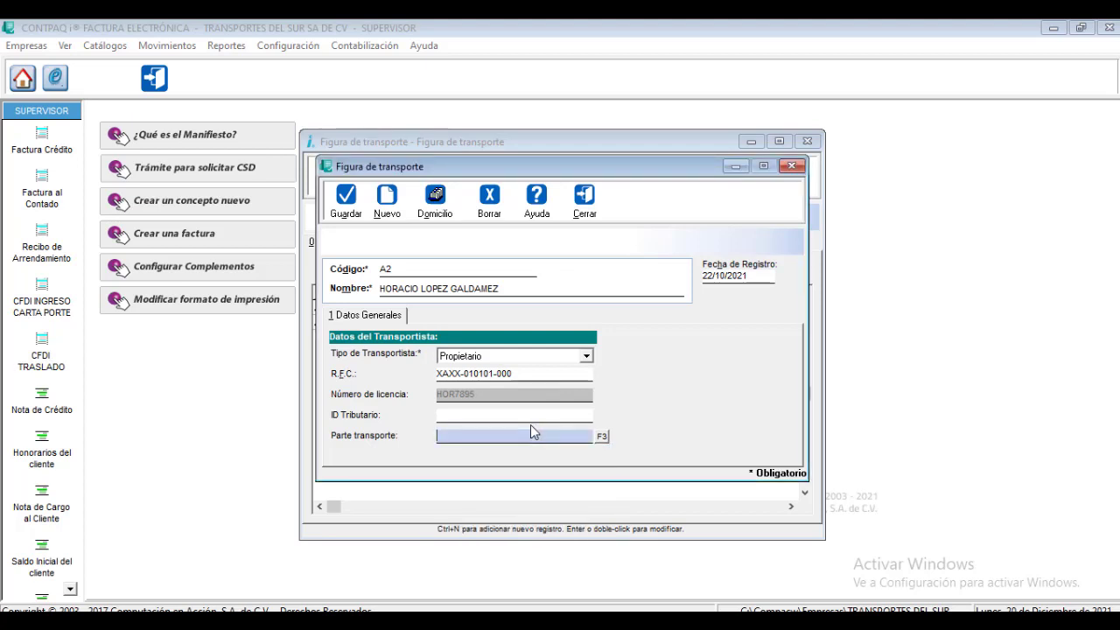
{"action": "left_click", "coordinate": [583, 196]}
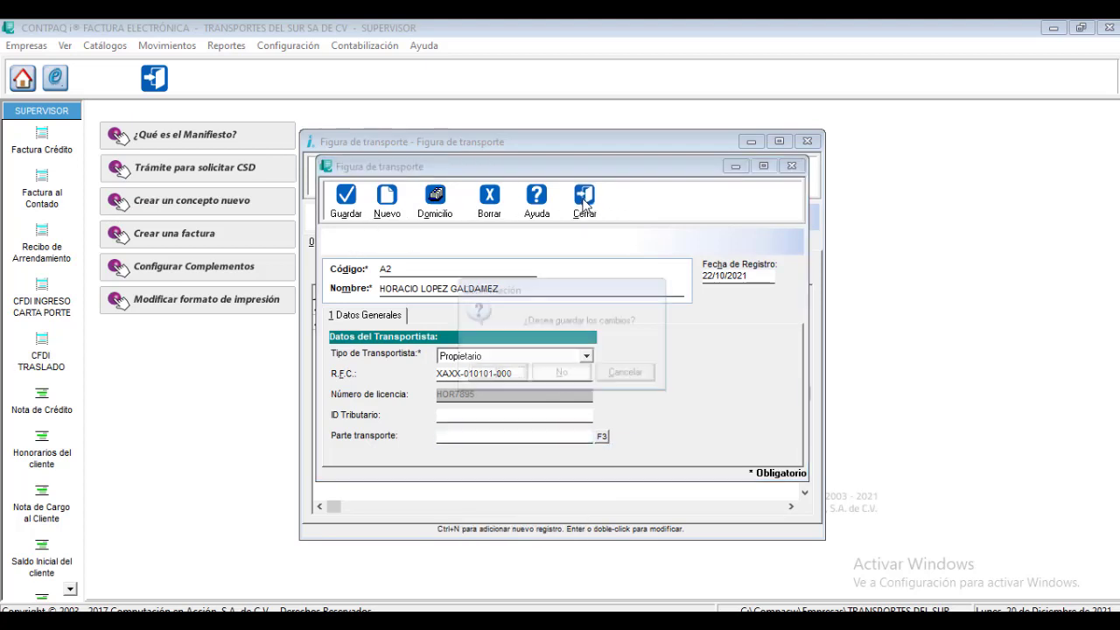
{"action": "left_click", "coordinate": [561, 374]}
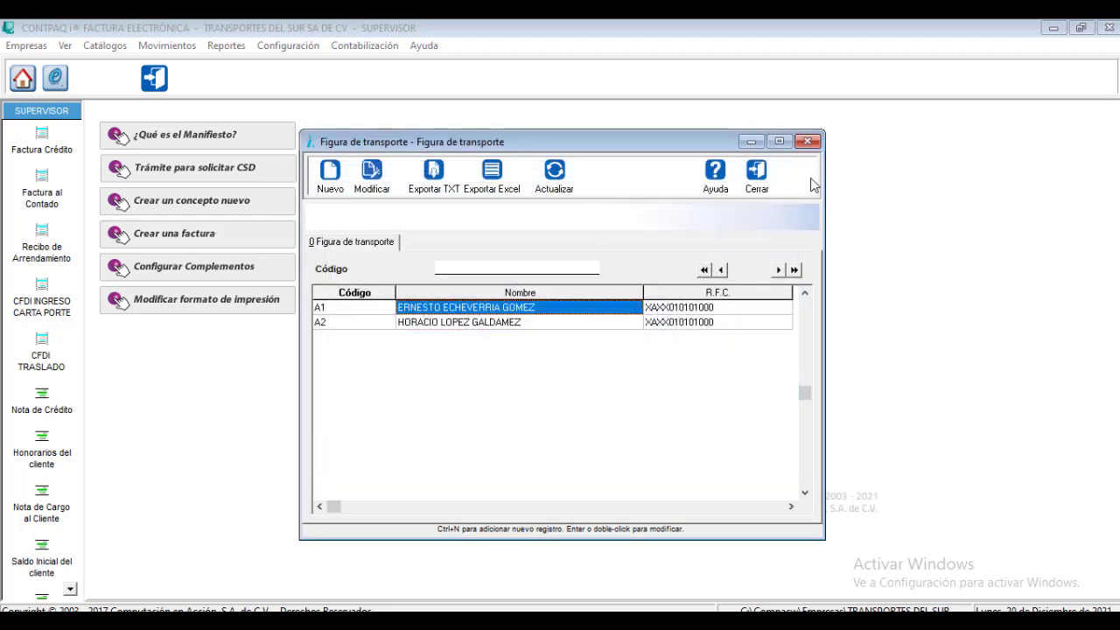
{"action": "left_click", "coordinate": [757, 174]}
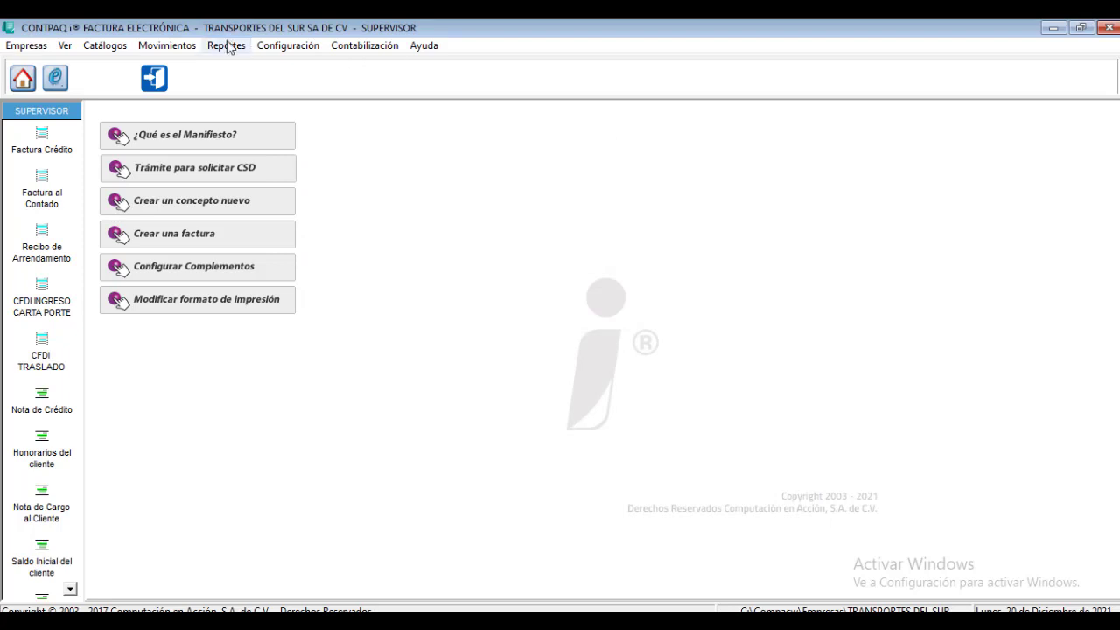
Open the CFDI TRASLADO concept from the invoice concepts configuration.
{"action": "left_click", "coordinate": [276, 45]}
{"action": "mouse_move", "coordinate": [330, 127]}
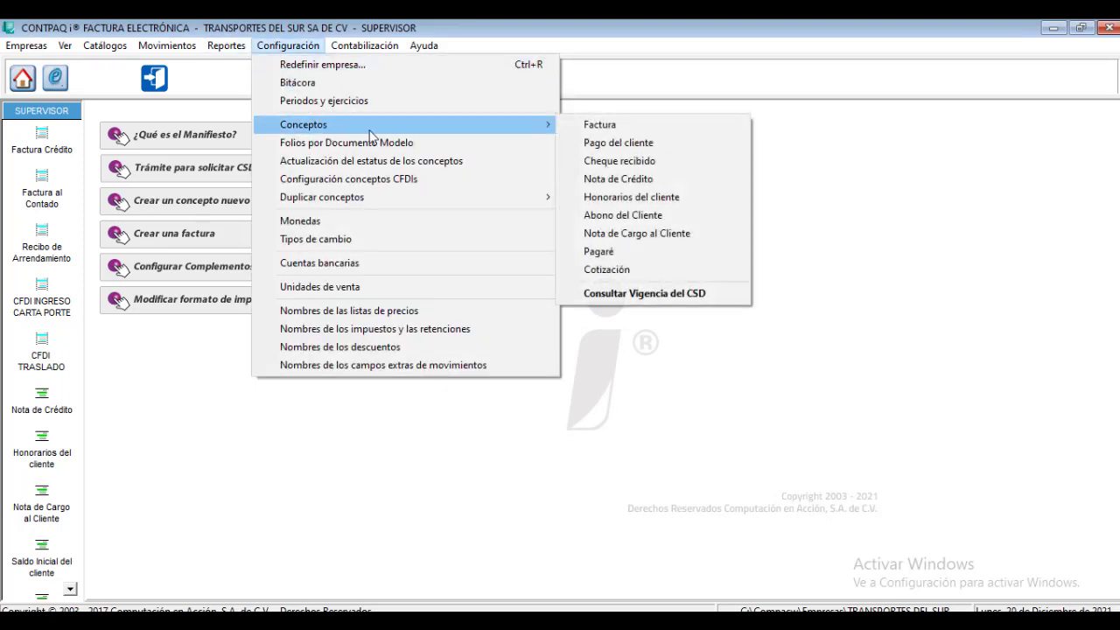
{"action": "left_click", "coordinate": [645, 126]}
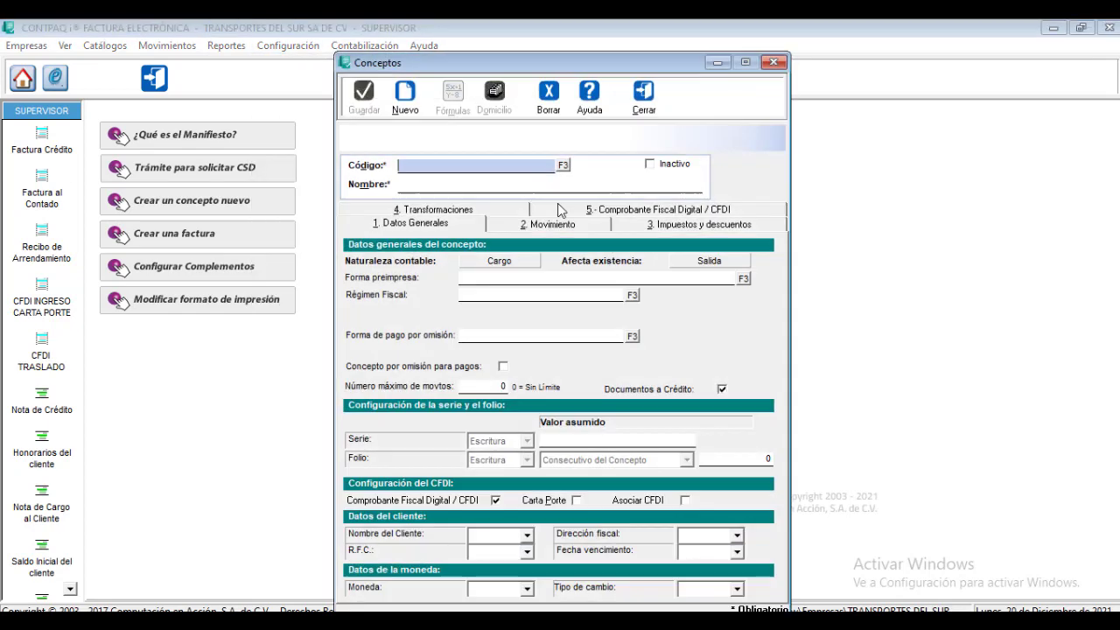
{"action": "left_click", "coordinate": [564, 166]}
{"action": "double_click", "coordinate": [578, 312]}
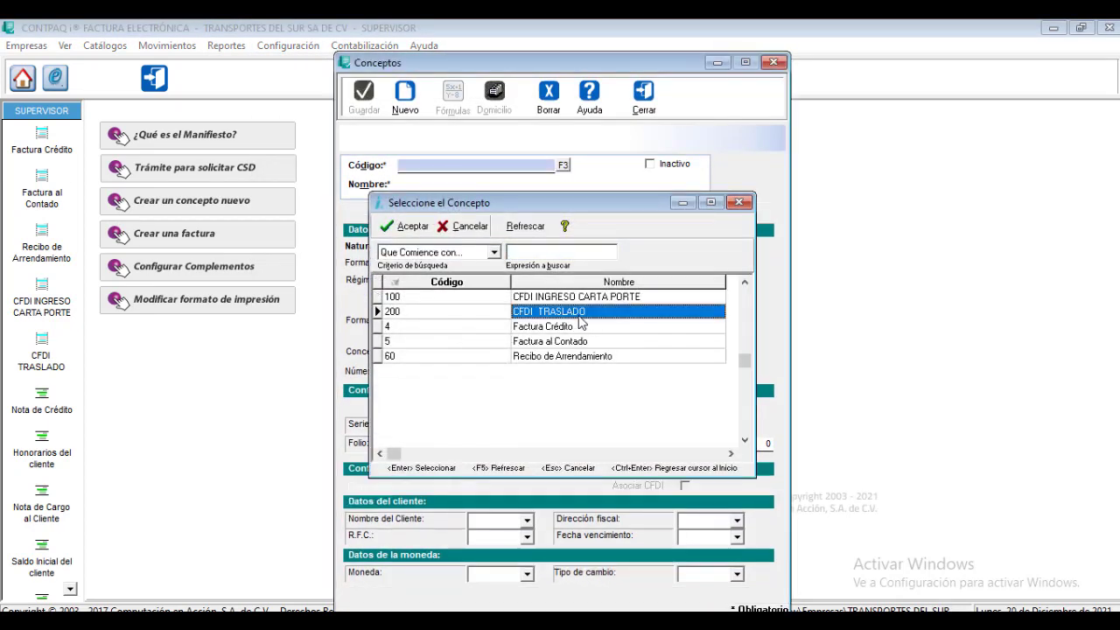
Check the friendly-format template assigned in the concept's digital tax receipt settings, and close the concept.
{"action": "left_click", "coordinate": [677, 381]}
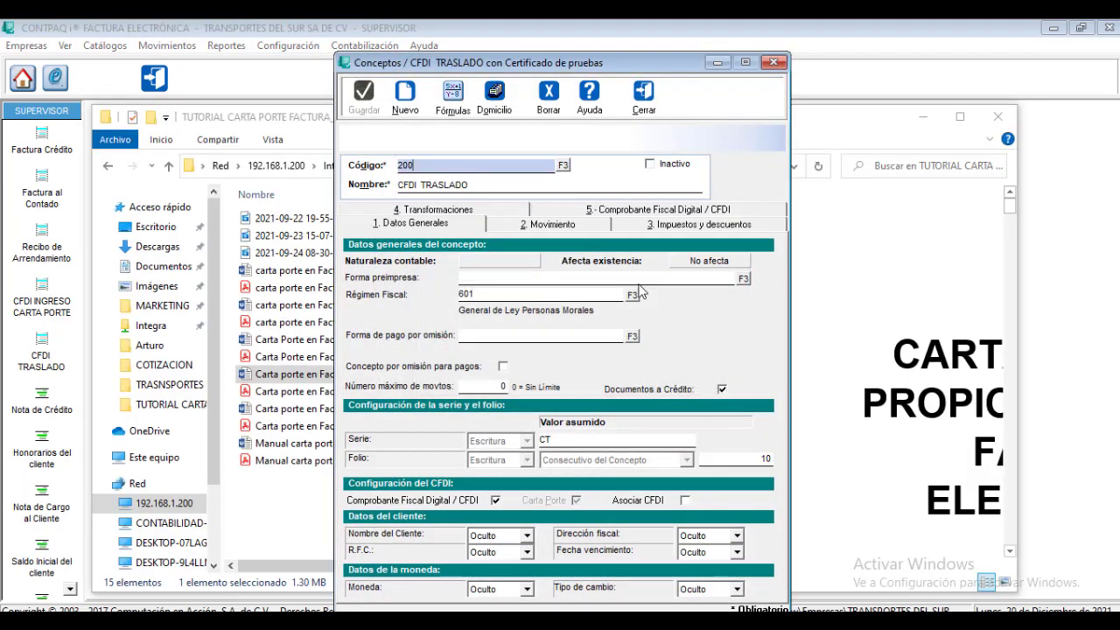
{"action": "left_click", "coordinate": [663, 212]}
{"action": "left_click", "coordinate": [683, 381]}
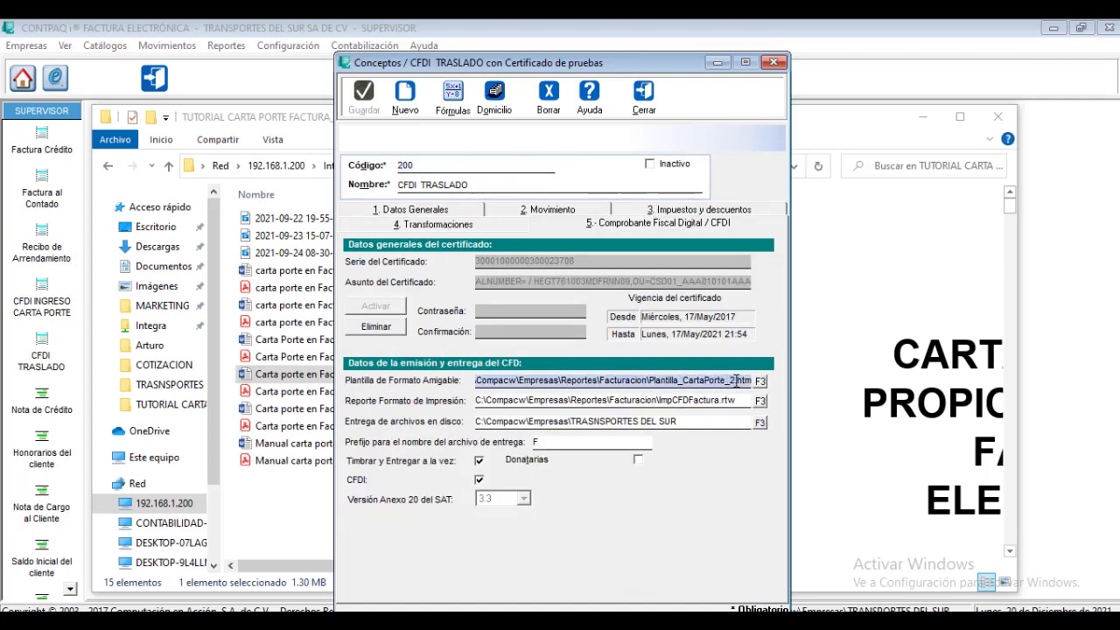
{"action": "left_click", "coordinate": [637, 101]}
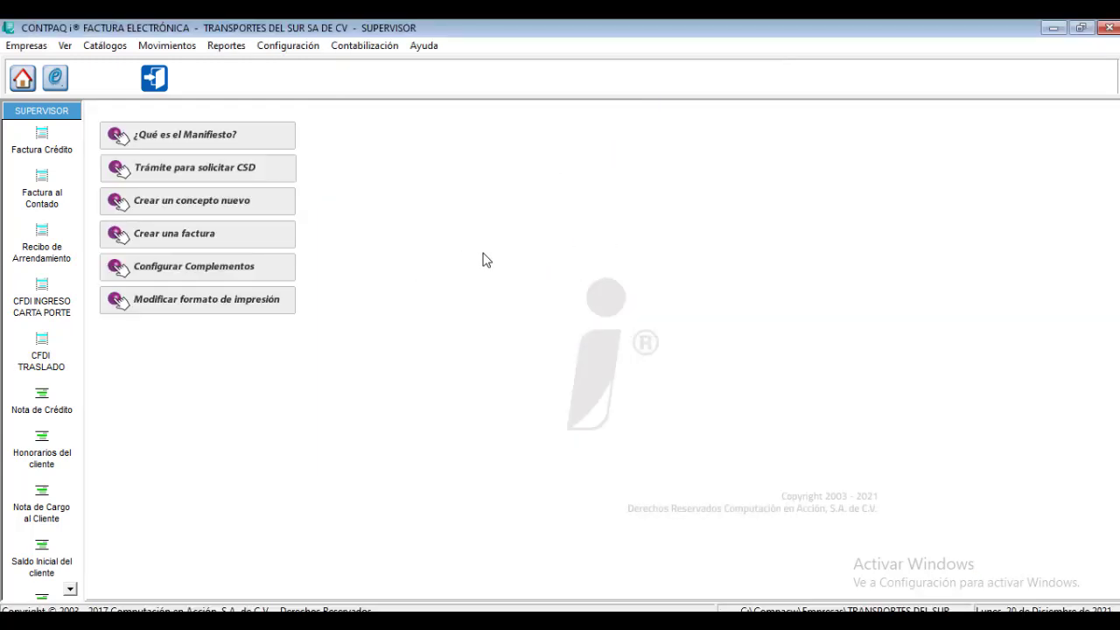
Create a new CFDI TRASLADO document and assign TRANSPORTES DEL SUR SA DE CV as its client.
{"action": "left_click", "coordinate": [40, 346]}
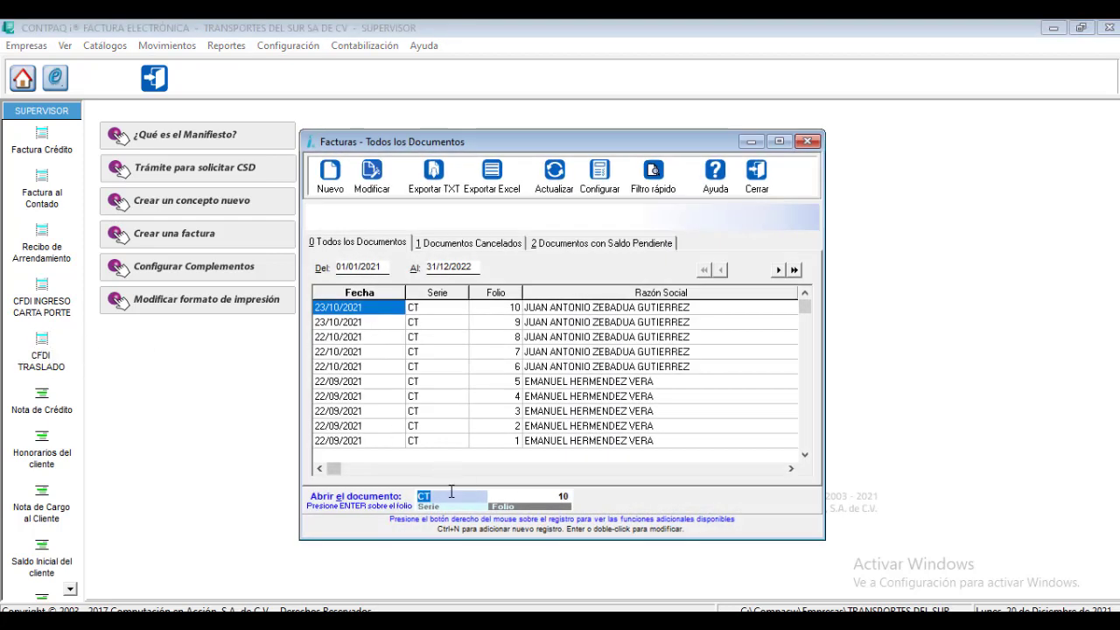
{"action": "left_click", "coordinate": [331, 175]}
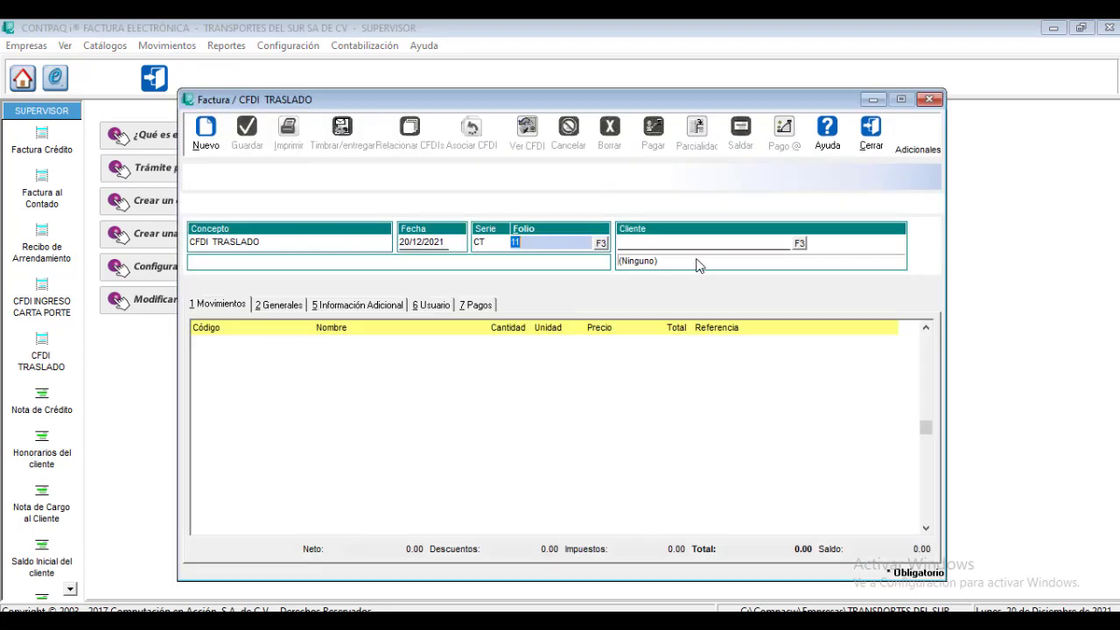
{"action": "left_click", "coordinate": [692, 244]}
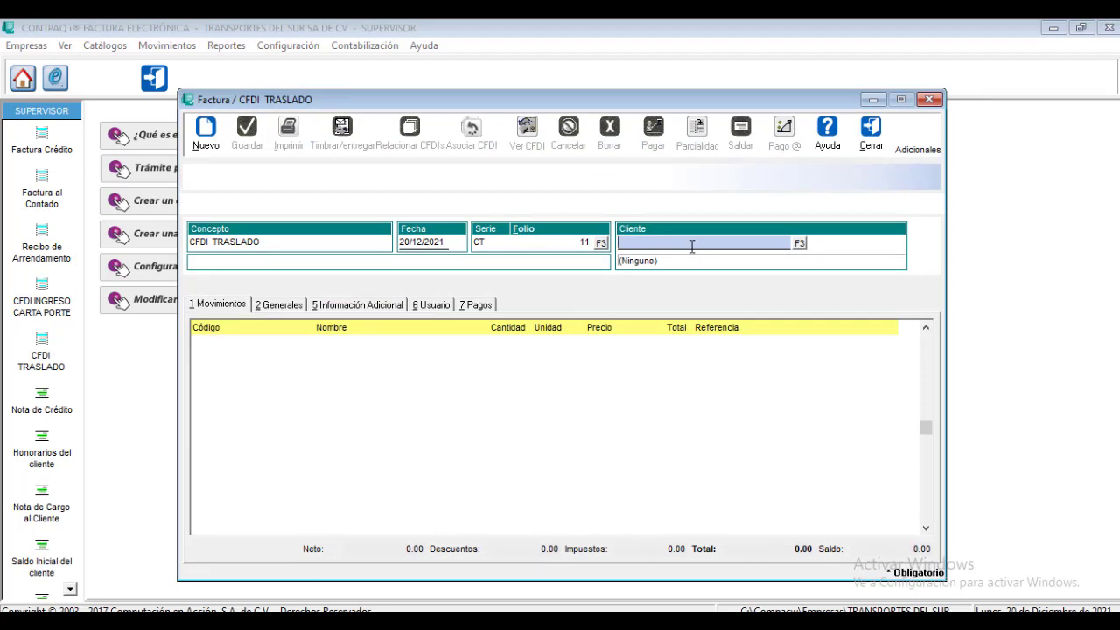
{"action": "left_click", "coordinate": [800, 244]}
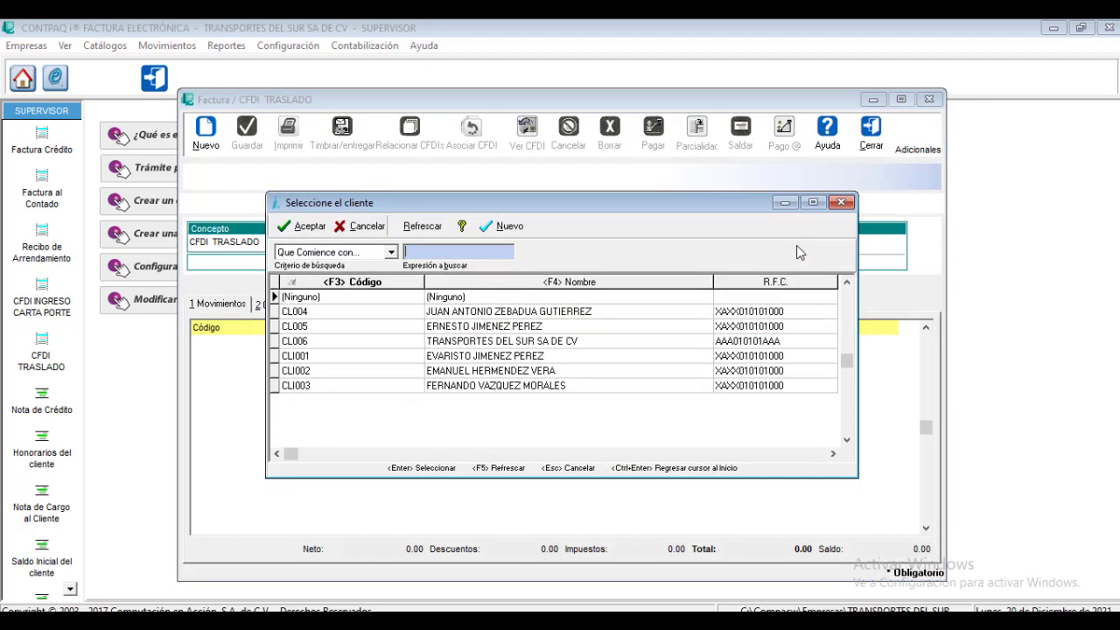
{"action": "left_click", "coordinate": [475, 343]}
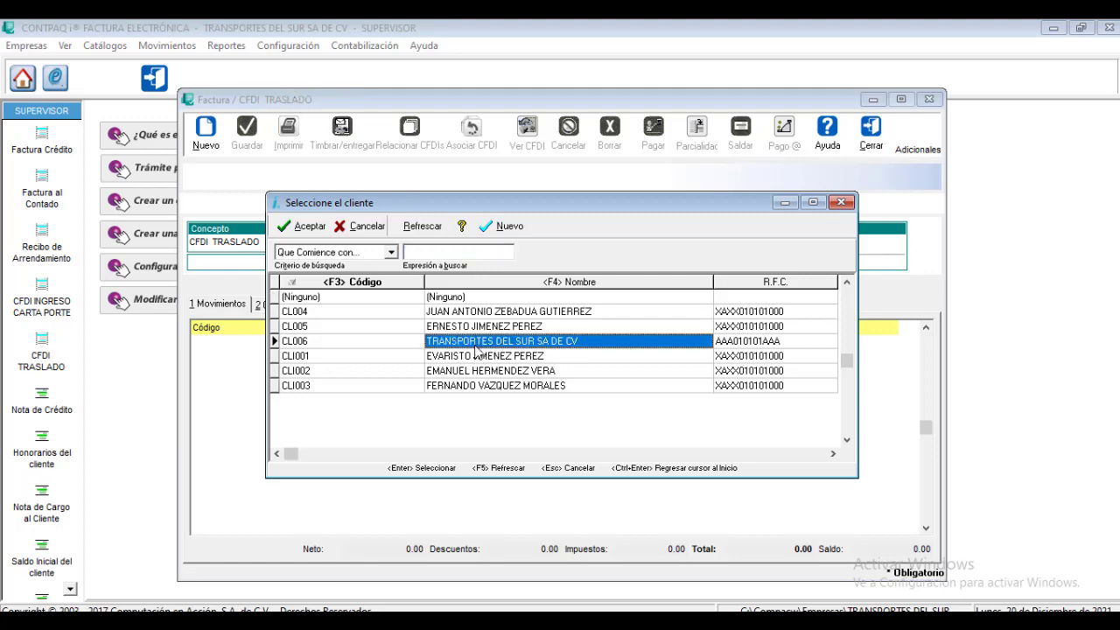
{"action": "double_click", "coordinate": [475, 349]}
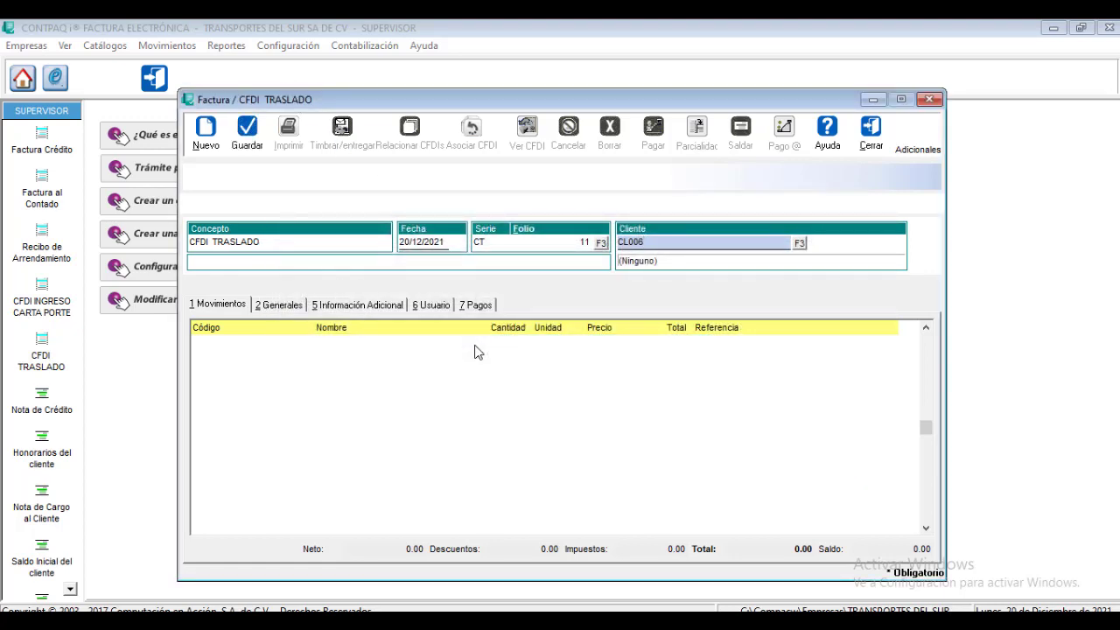
Start a movement on the document with the LIMONES service, quantity 1,000 and price 10,000.
{"action": "left_click", "coordinate": [477, 351]}
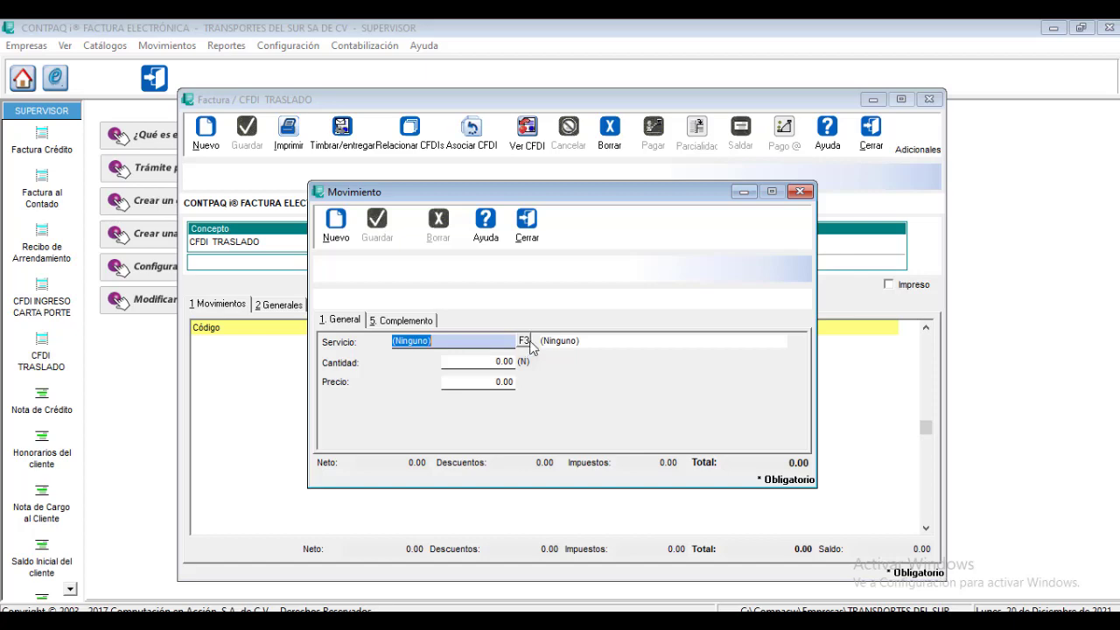
{"action": "left_click", "coordinate": [524, 340]}
{"action": "double_click", "coordinate": [479, 328]}
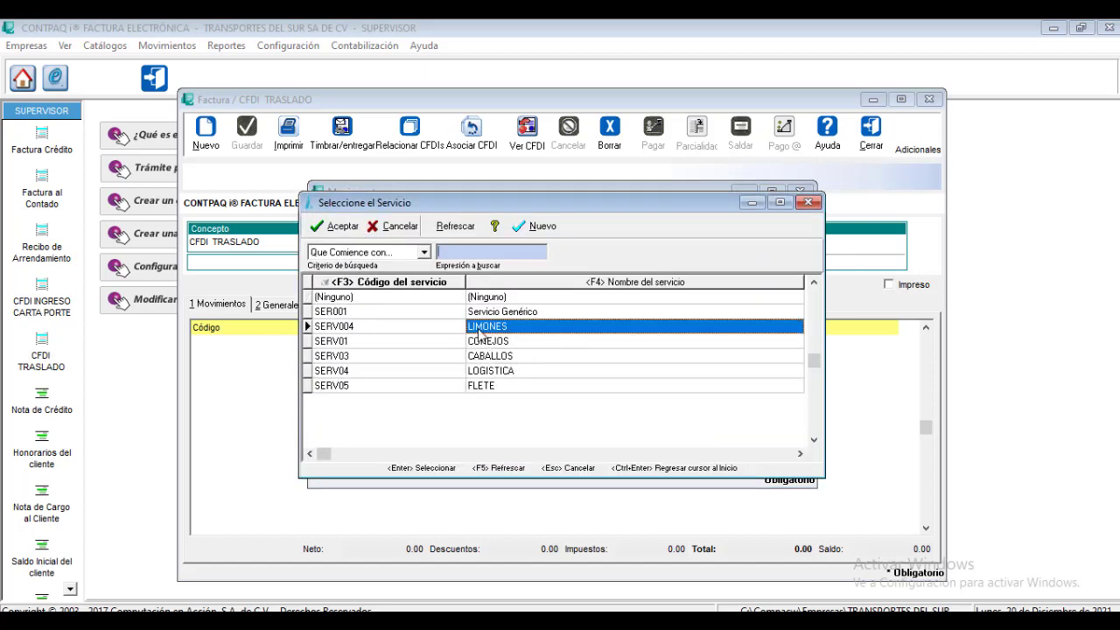
{"action": "left_click", "coordinate": [499, 366]}
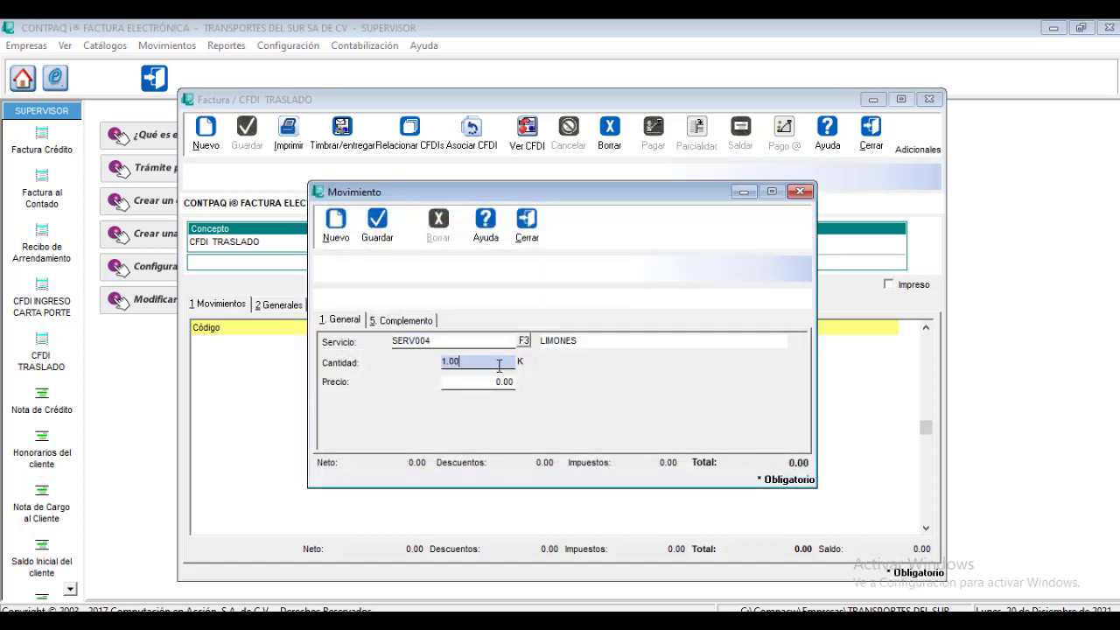
{"action": "type", "text": "1,000."}
{"action": "left_click", "coordinate": [479, 385]}
{"action": "type", "text": "10,"}
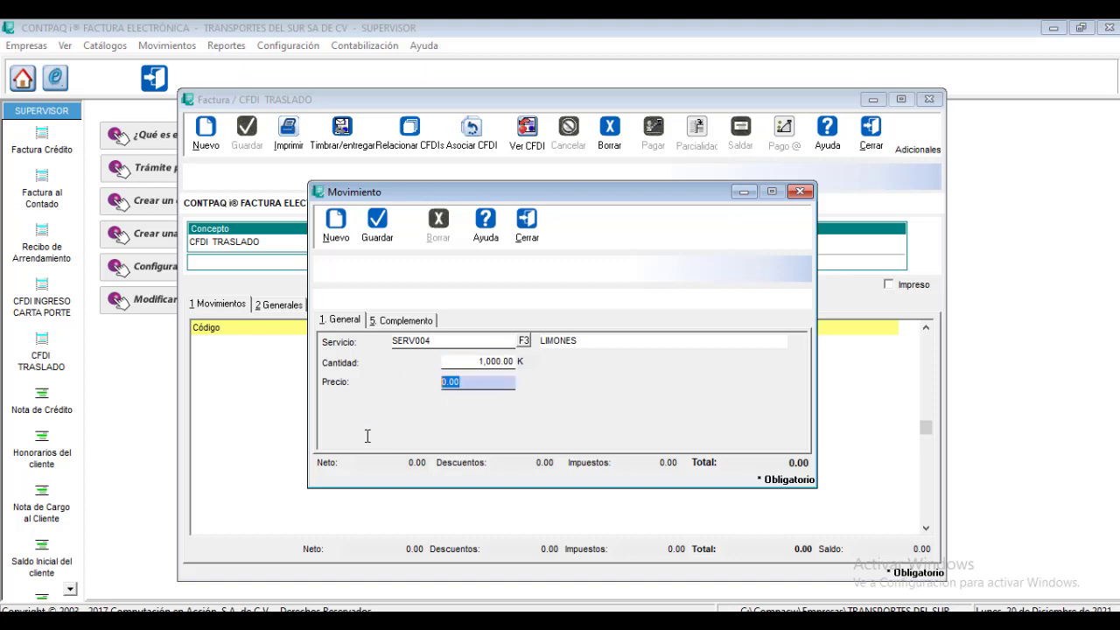
{"action": "type", "text": "000"}
In the movement's Carta Porte complement, set the weight to 1000 kg and the merchandise value to 10000.
{"action": "left_click", "coordinate": [390, 324]}
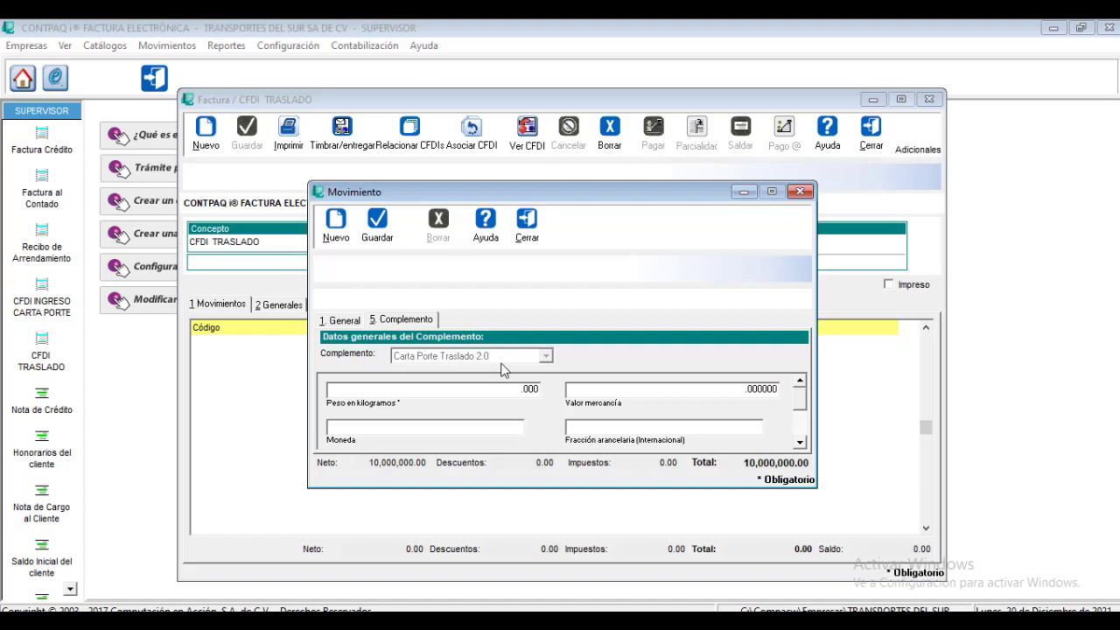
{"action": "left_click", "coordinate": [443, 392]}
{"action": "type", "text": "100"}
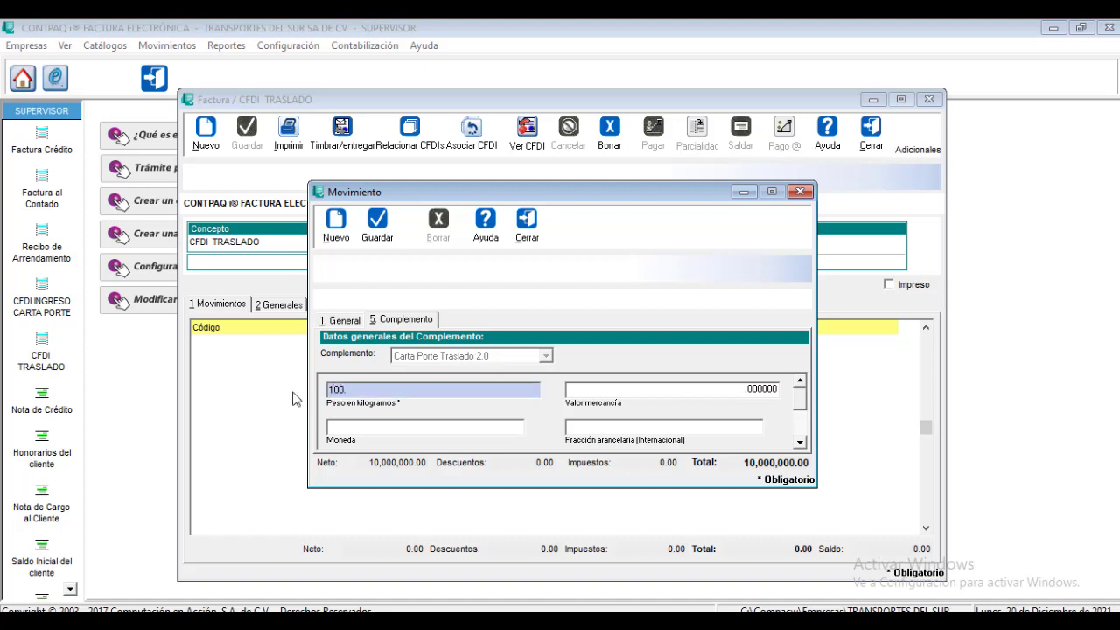
{"action": "type", "text": "0"}
{"action": "left_click", "coordinate": [603, 393]}
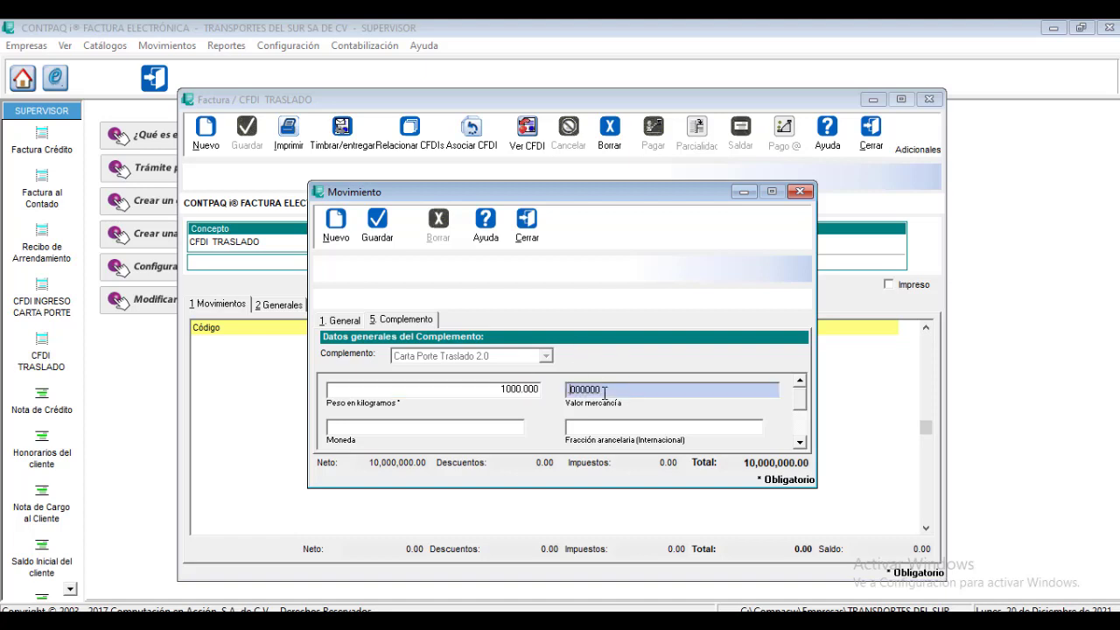
{"action": "type", "text": "10000"}
Search the currency list for Peso Mexicano and assign it (MXN) as the merchandise currency.
{"action": "left_click", "coordinate": [508, 425]}
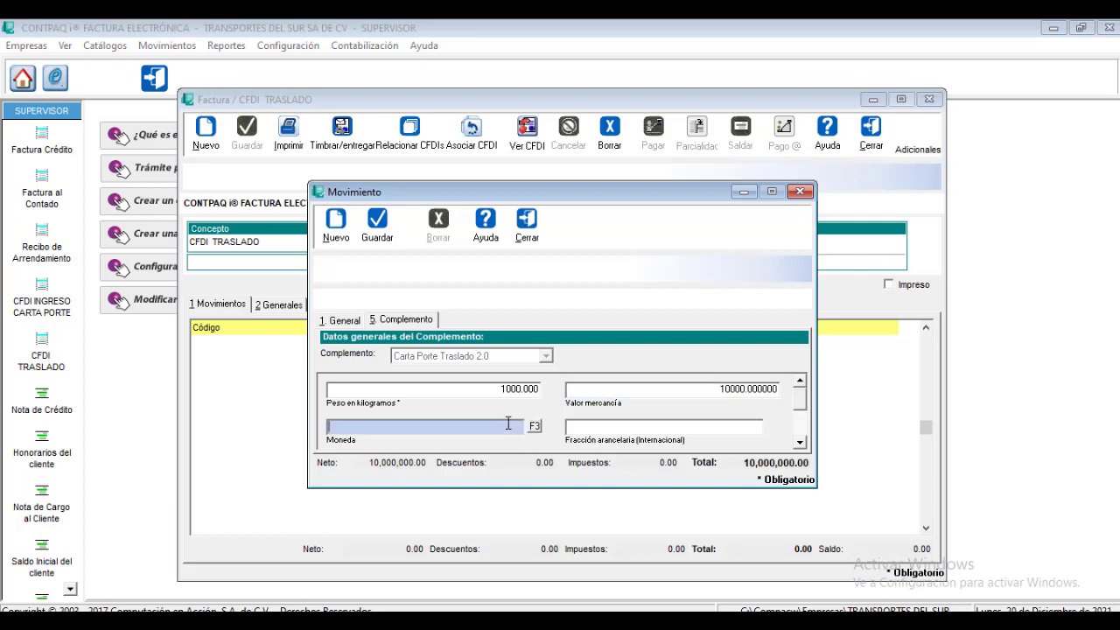
{"action": "left_click", "coordinate": [534, 426]}
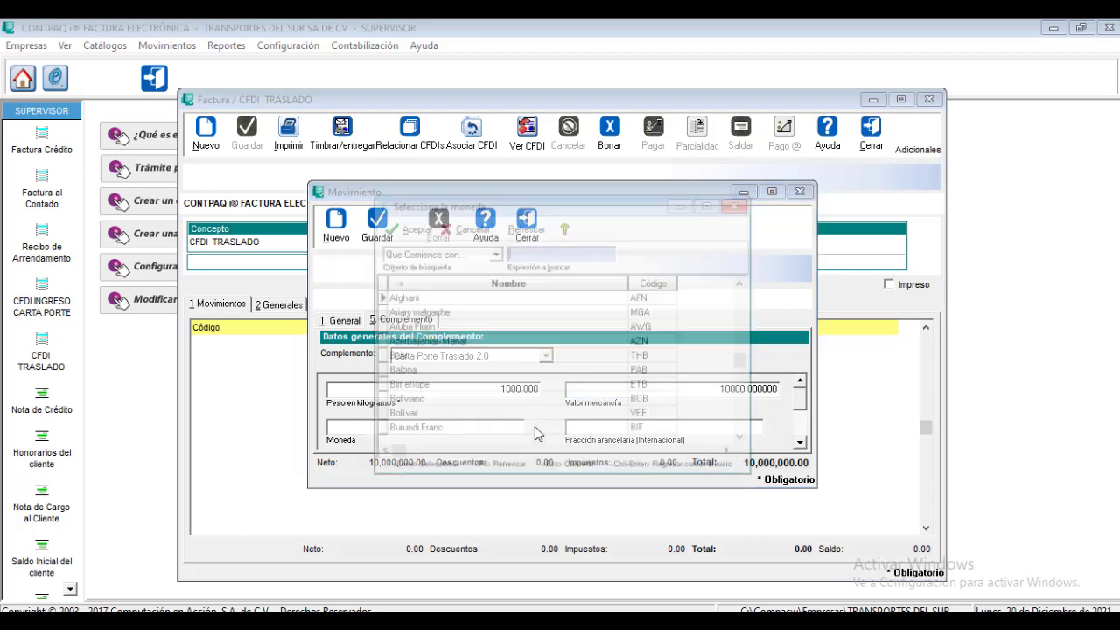
{"action": "type", "text": "PESO MEC"}
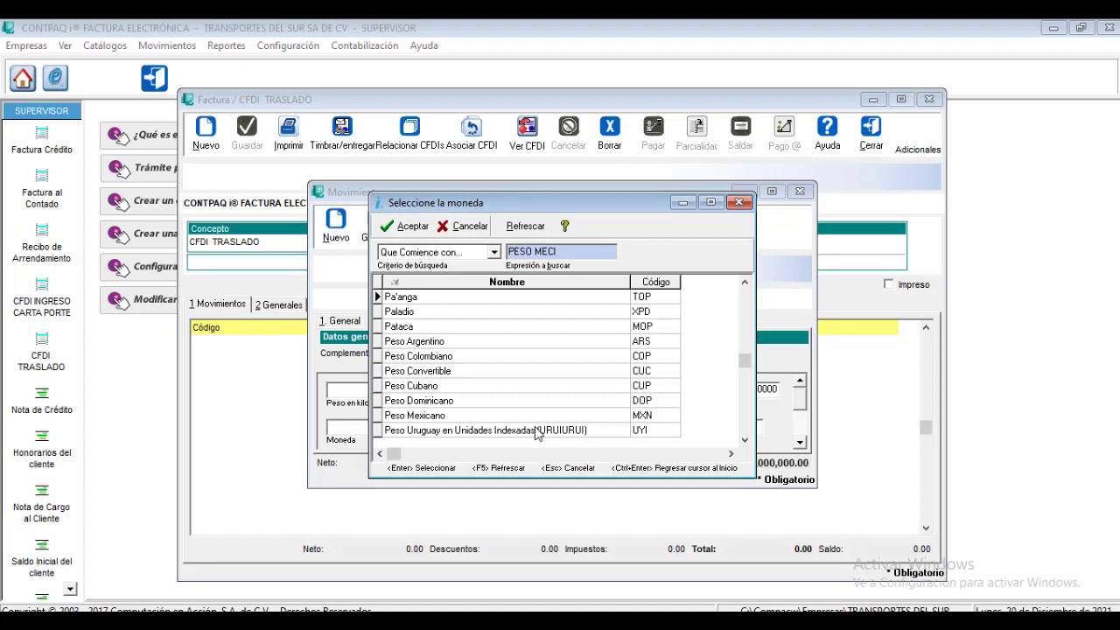
{"action": "key", "text": "BackSpace"}
{"action": "type", "text": "XI"}
{"action": "double_click", "coordinate": [433, 415]}
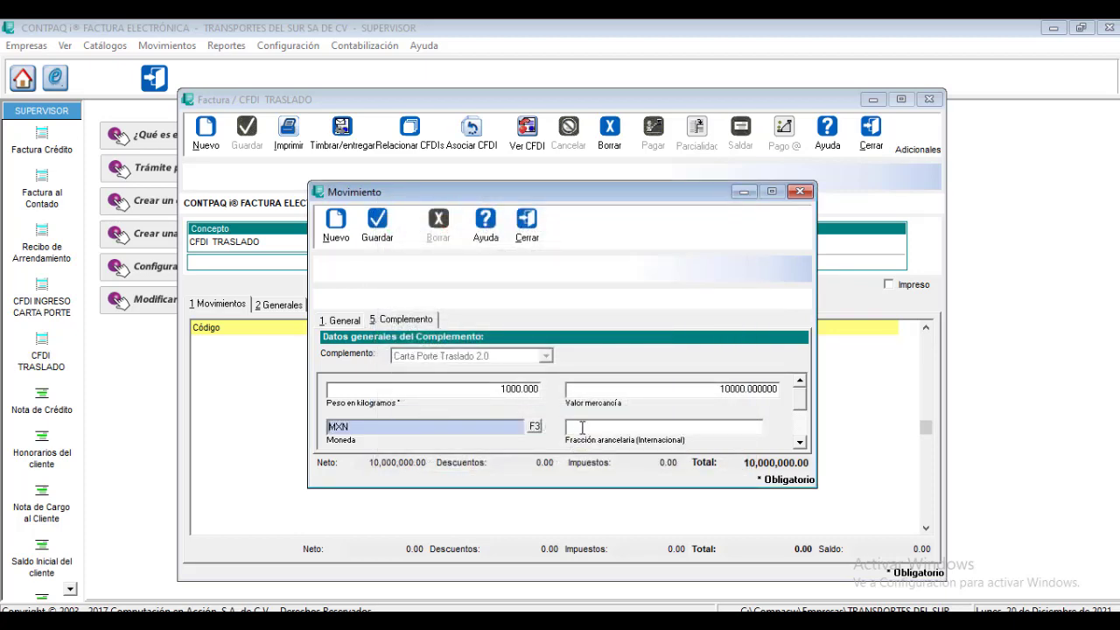
Review the movement complement's remaining international and package fields, leaving them blank, and save and close the movement.
{"action": "left_click", "coordinate": [634, 428]}
{"action": "left_click", "coordinate": [799, 442]}
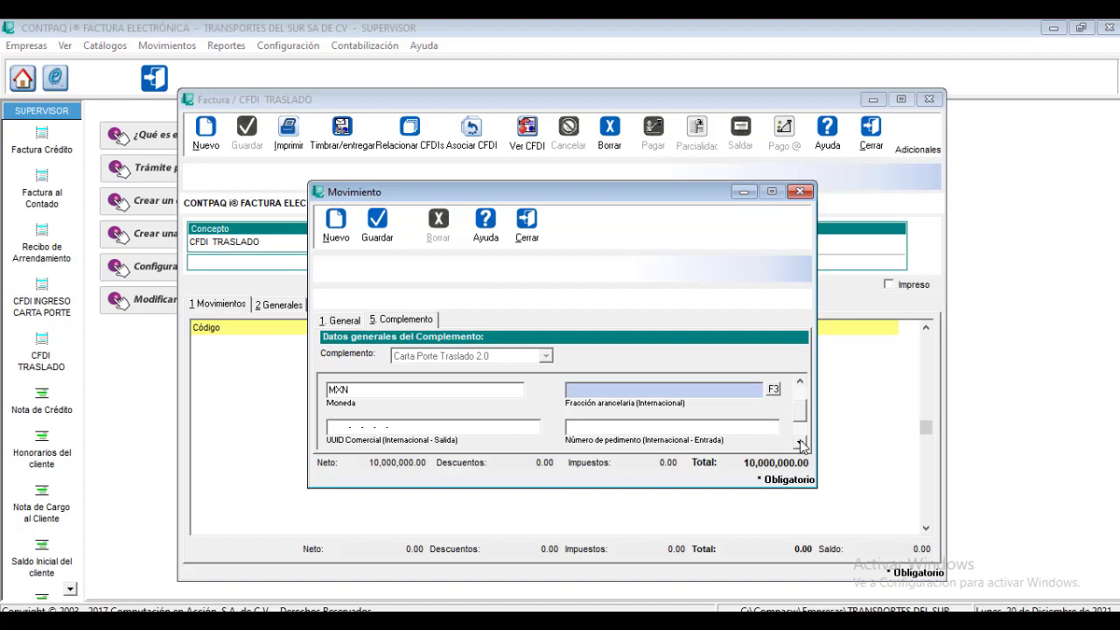
{"action": "left_click", "coordinate": [799, 443]}
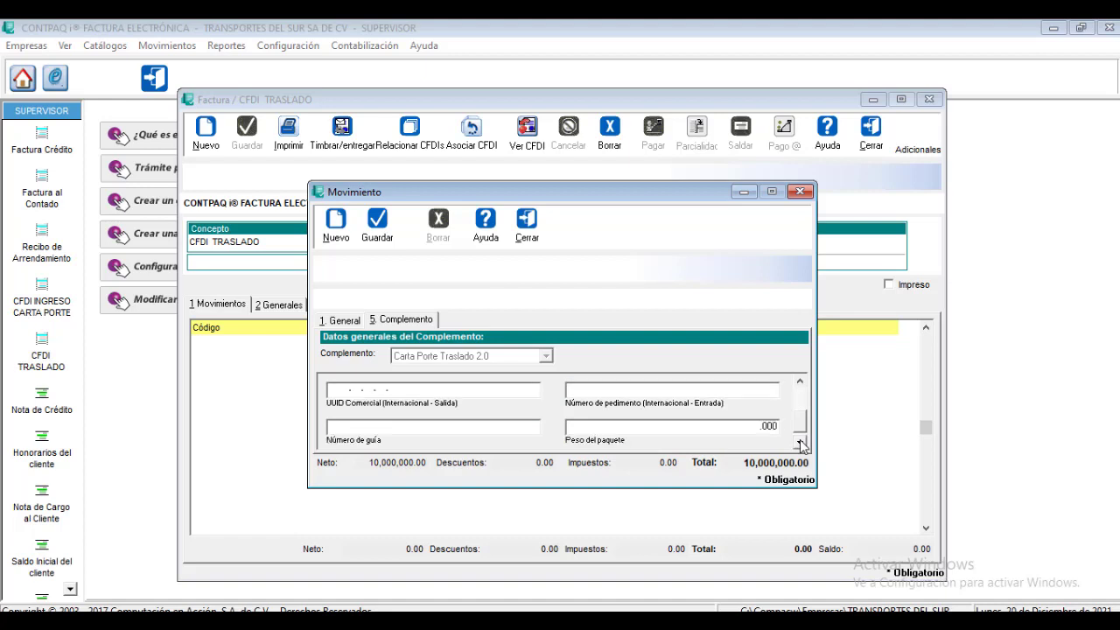
{"action": "left_click", "coordinate": [799, 444]}
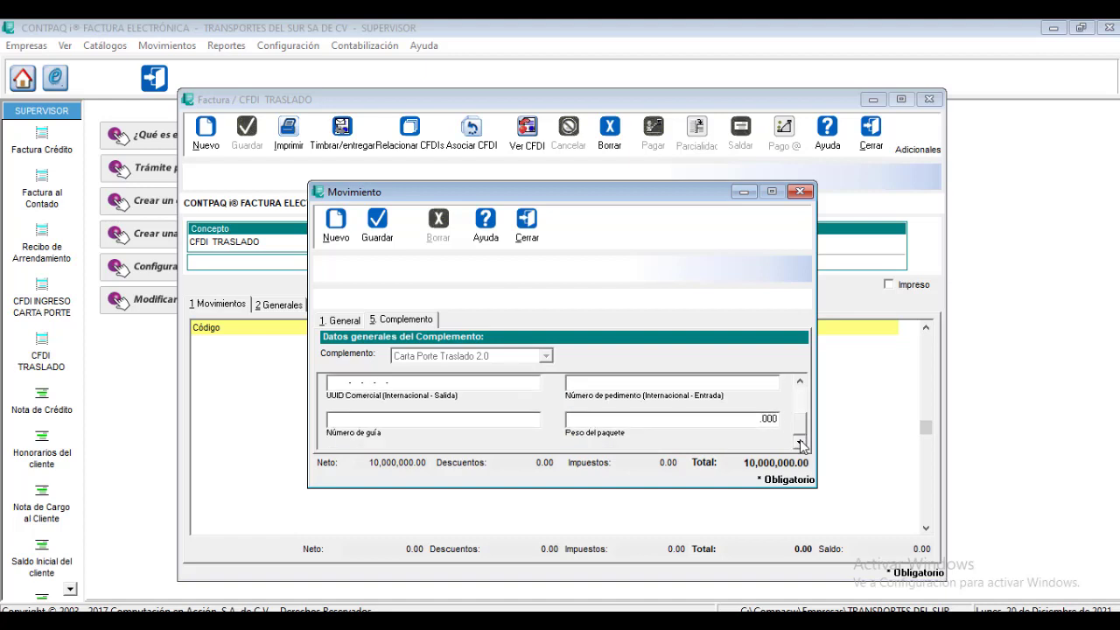
{"action": "left_click", "coordinate": [378, 232]}
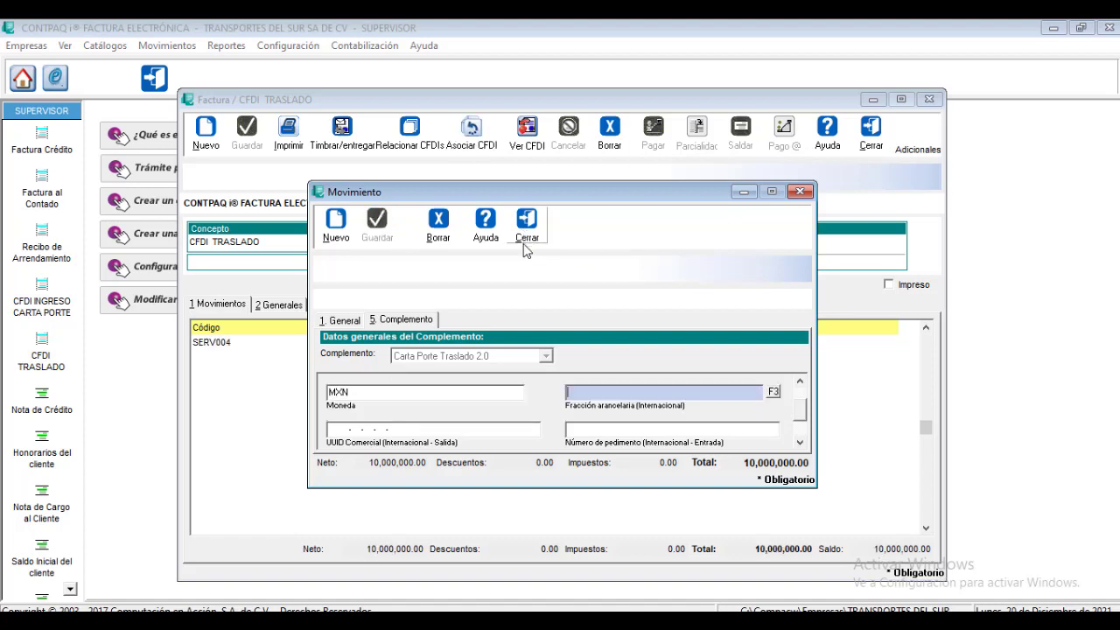
{"action": "left_click", "coordinate": [526, 229]}
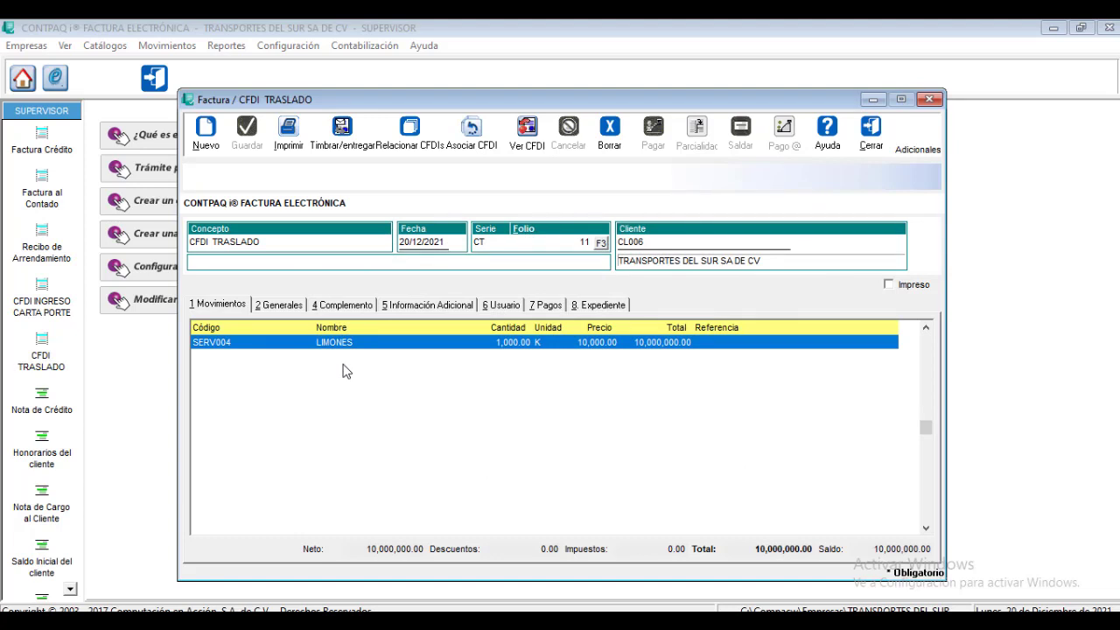
{"action": "left_click", "coordinate": [930, 150]}
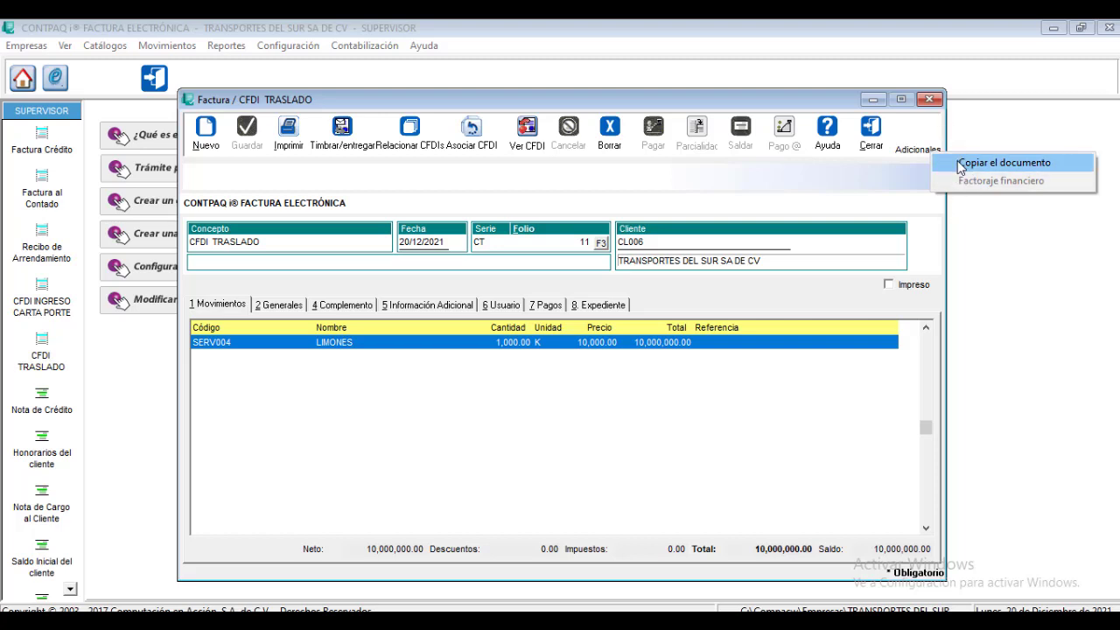
{"action": "left_click", "coordinate": [825, 106]}
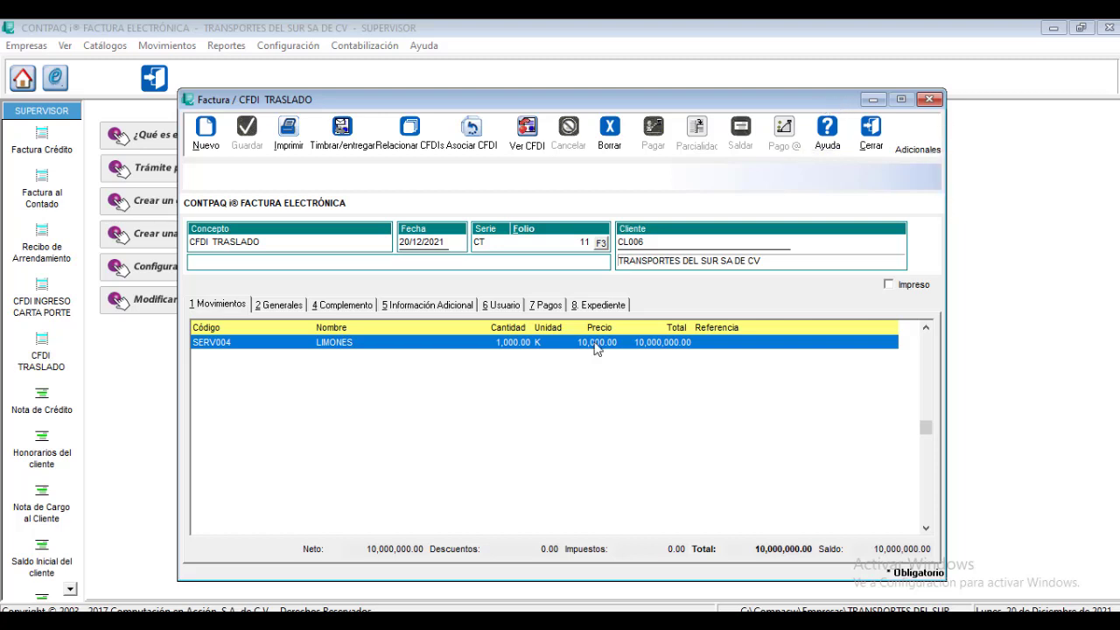
In the document's Carta Porte complement, choose Autotransporte as the entry or exit route and México as the origin or destination country.
{"action": "left_click", "coordinate": [344, 306]}
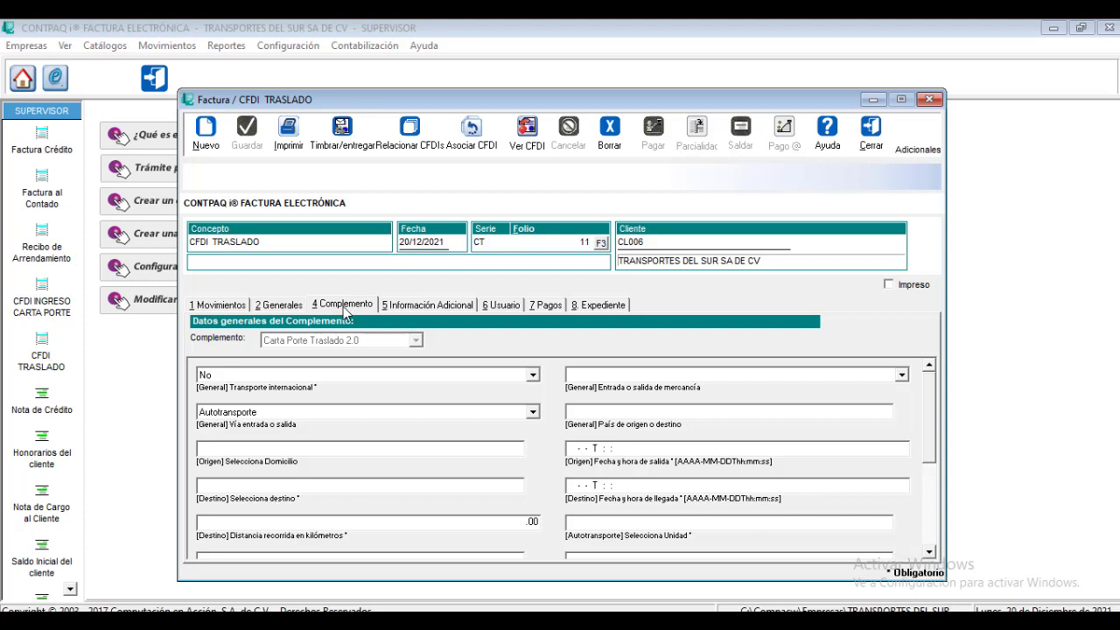
{"action": "left_click", "coordinate": [299, 413]}
{"action": "left_click", "coordinate": [306, 409]}
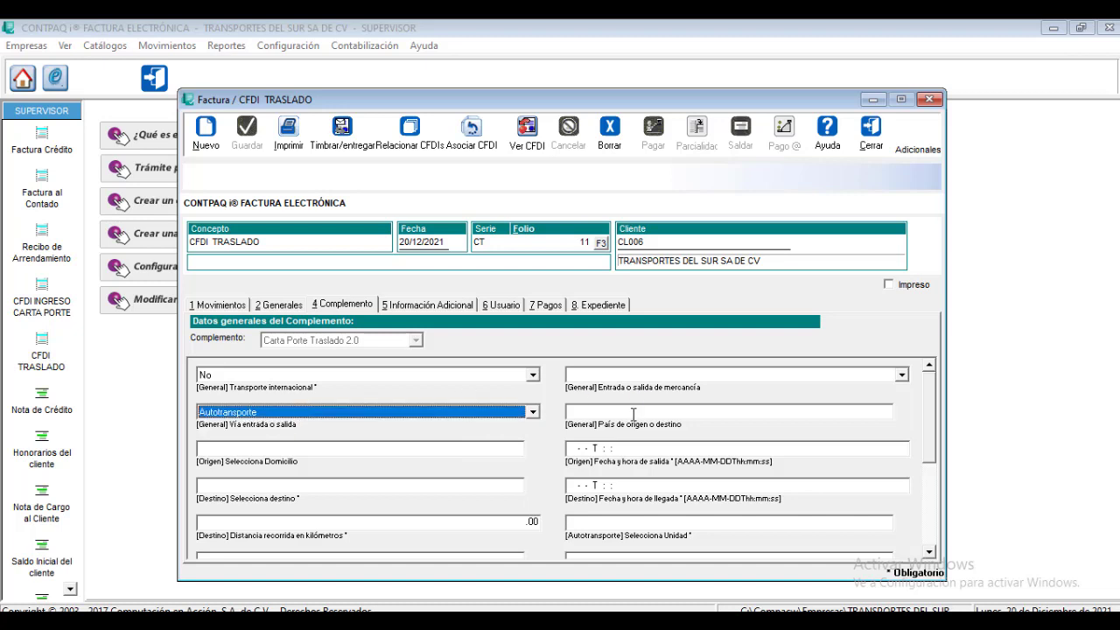
{"action": "left_click", "coordinate": [633, 413]}
{"action": "left_click", "coordinate": [903, 410]}
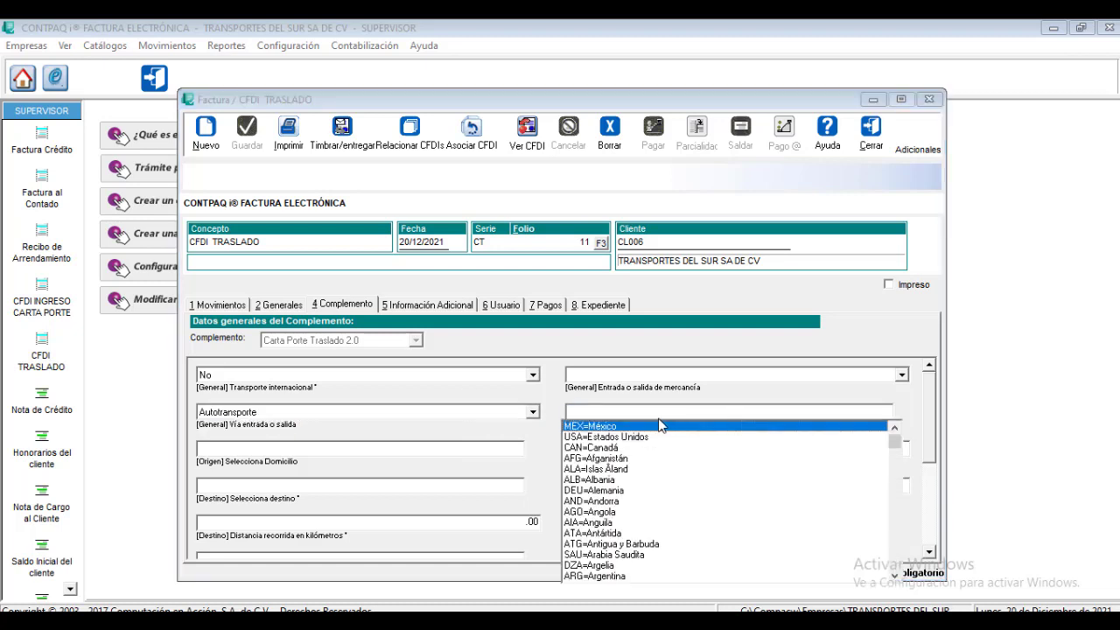
{"action": "left_click", "coordinate": [619, 426]}
{"action": "left_click", "coordinate": [496, 450]}
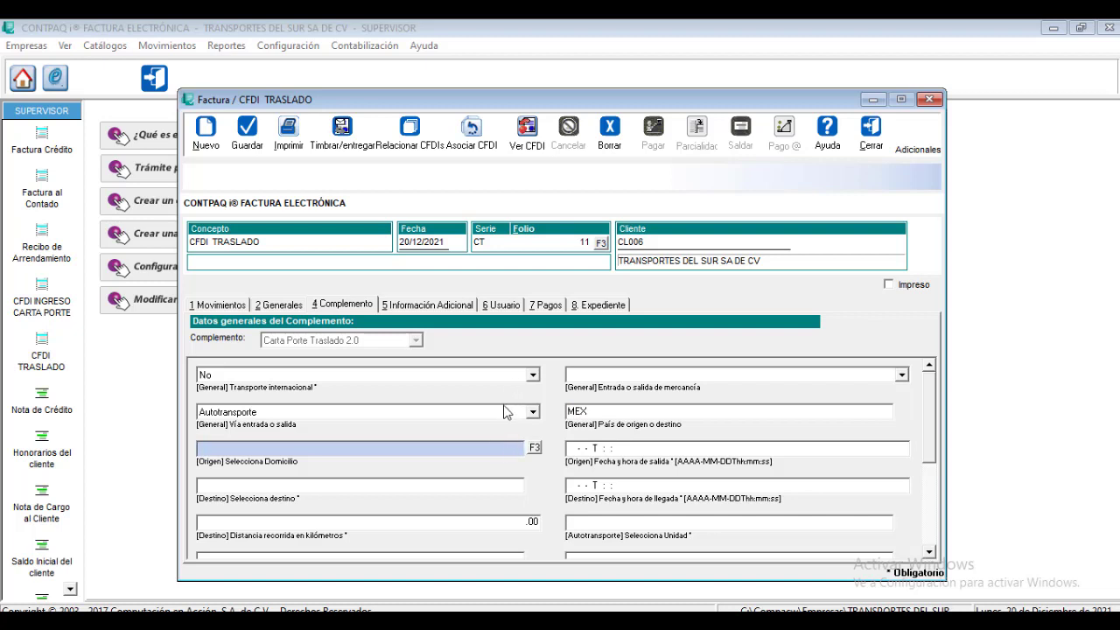
{"action": "left_click", "coordinate": [535, 448]}
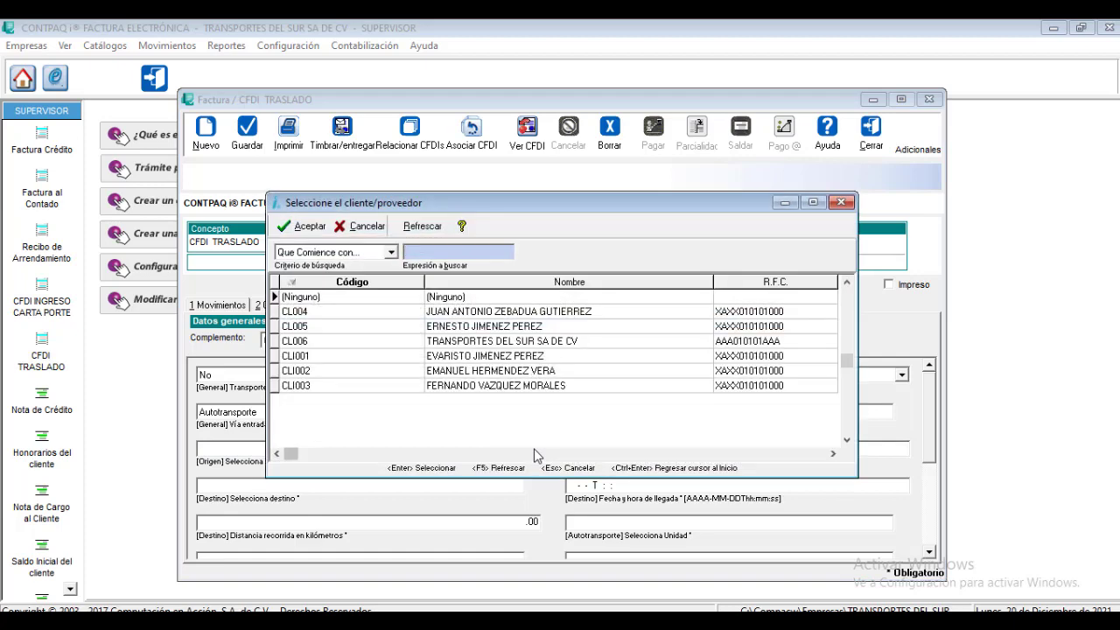
{"action": "double_click", "coordinate": [495, 340]}
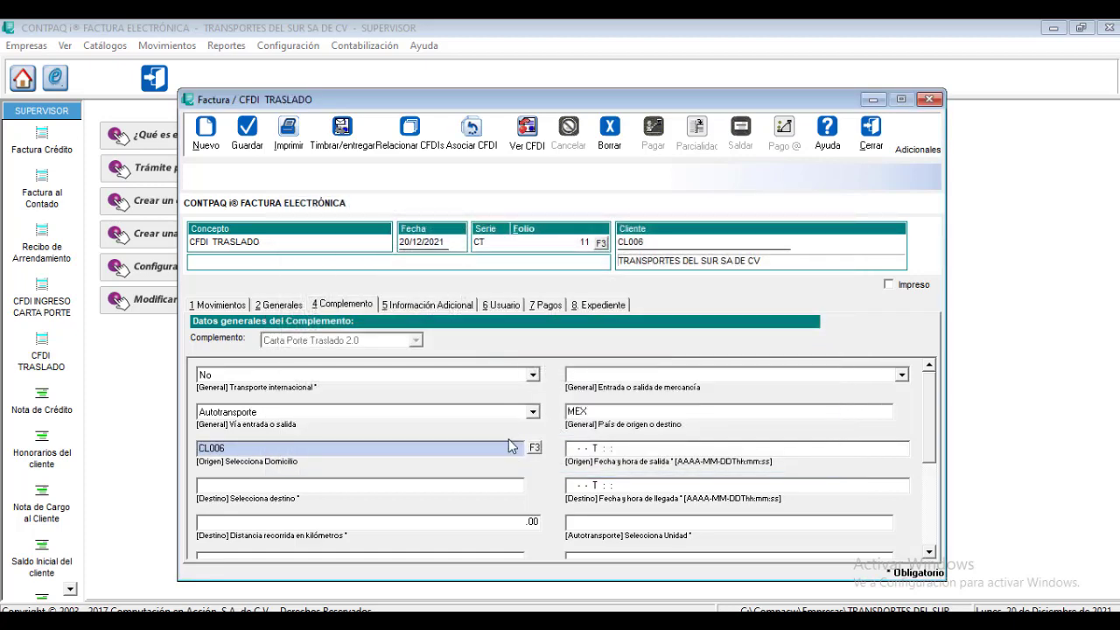
{"action": "key", "text": "shift+Home"}
{"action": "key", "text": "Delete"}
Set the origin departure date and time to 2021-12-20T09:00:00 and assign the last customer in the customer list as the destination.
{"action": "left_click", "coordinate": [631, 448]}
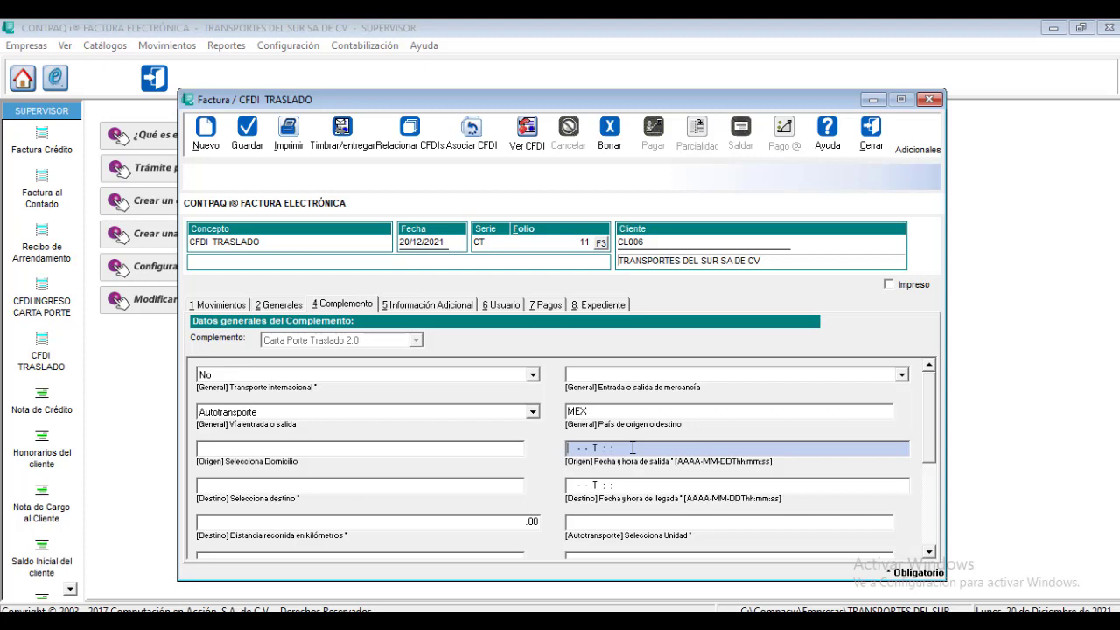
{"action": "type", "text": "2021-12-20T09:00:00"}
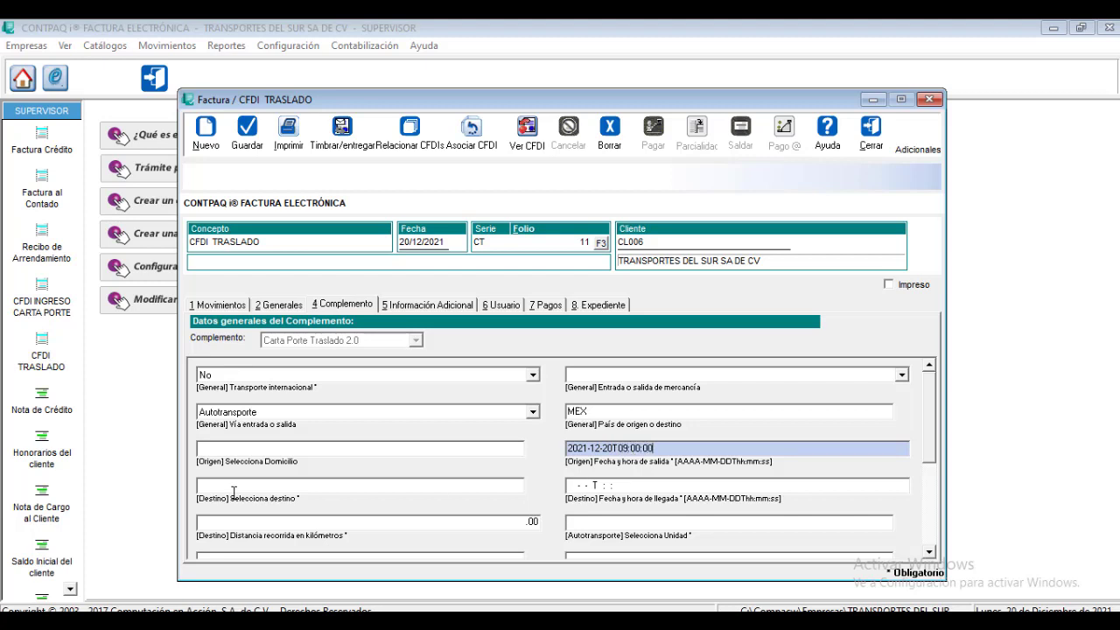
{"action": "left_click", "coordinate": [298, 486]}
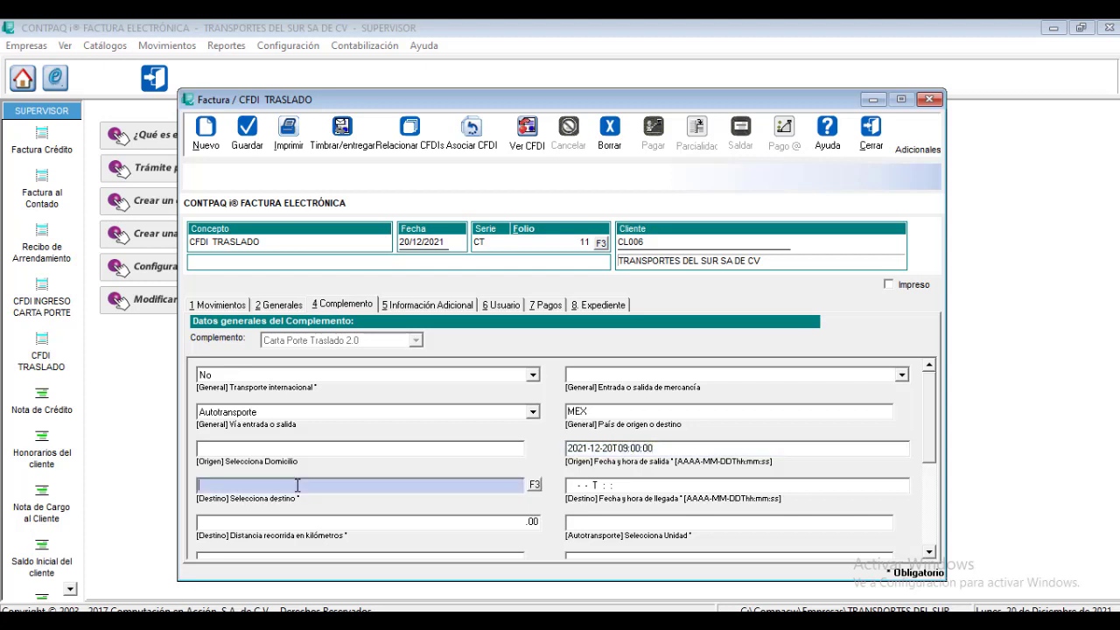
{"action": "left_click", "coordinate": [535, 485]}
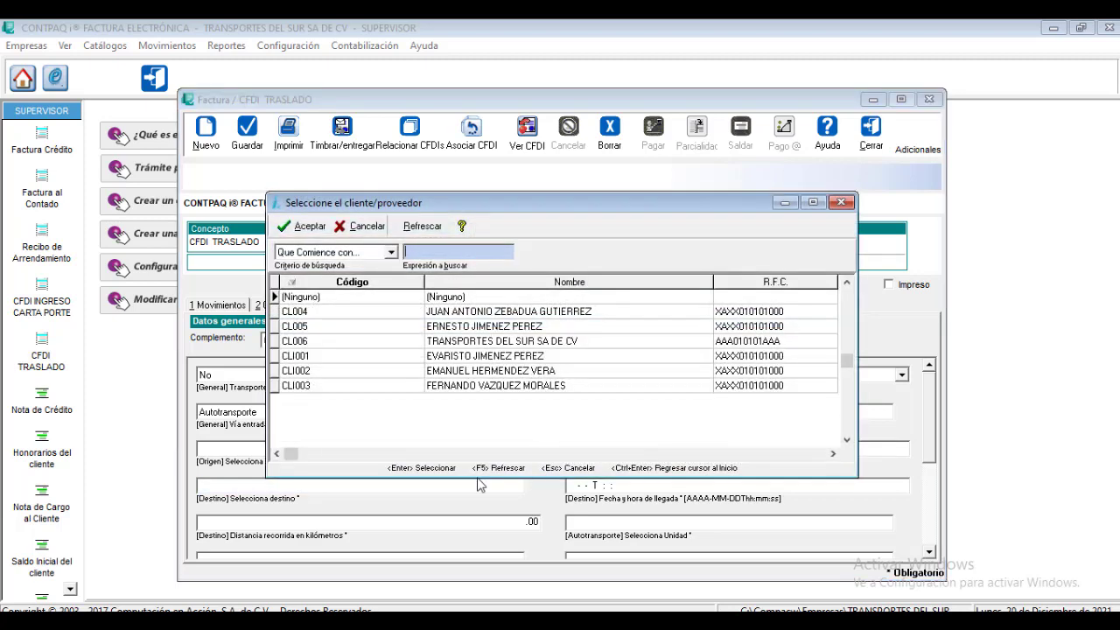
{"action": "double_click", "coordinate": [501, 386]}
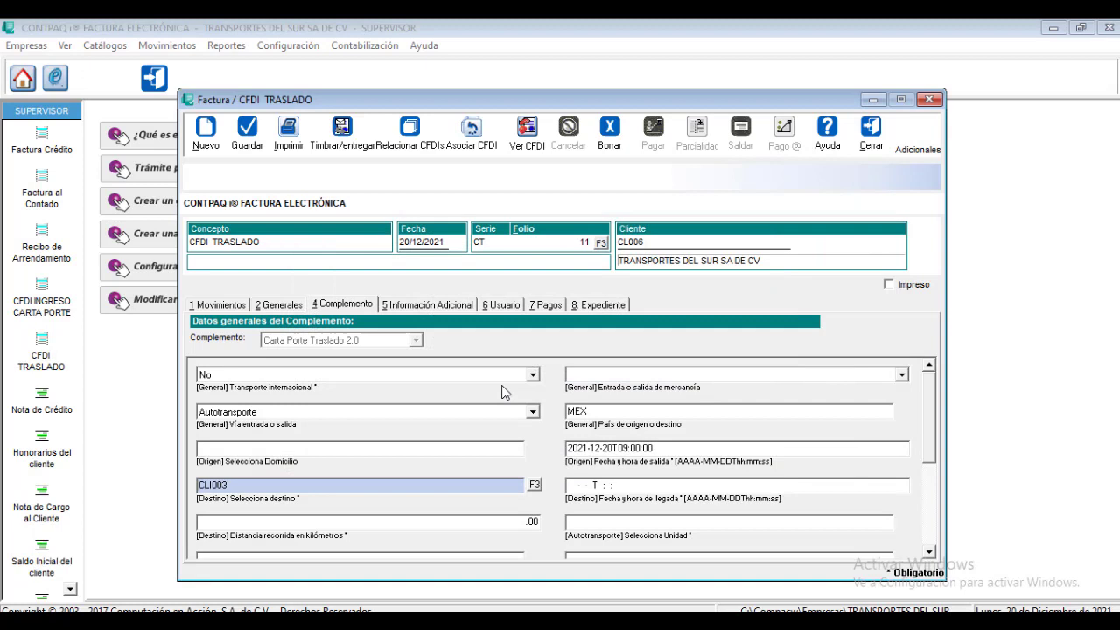
Set the destination arrival date and time to 2021-12-02T18:00:00 and the distance travelled to 250 km.
{"action": "left_click", "coordinate": [637, 488]}
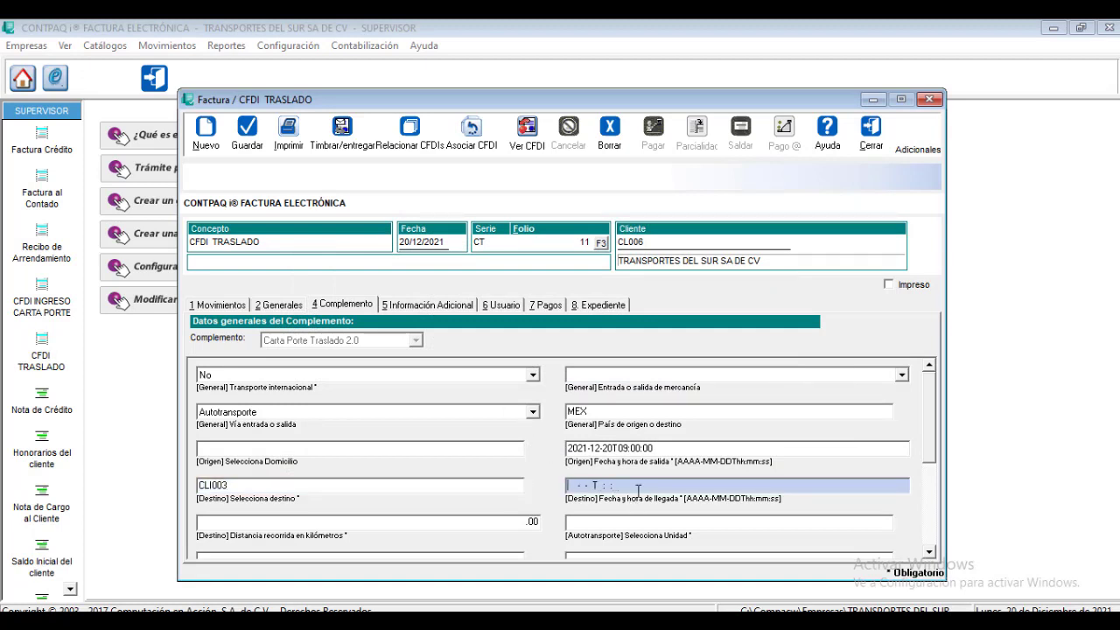
{"action": "type", "text": "2021-12-02T18:00:00"}
{"action": "left_click", "coordinate": [493, 522]}
{"action": "type", "text": "250."}
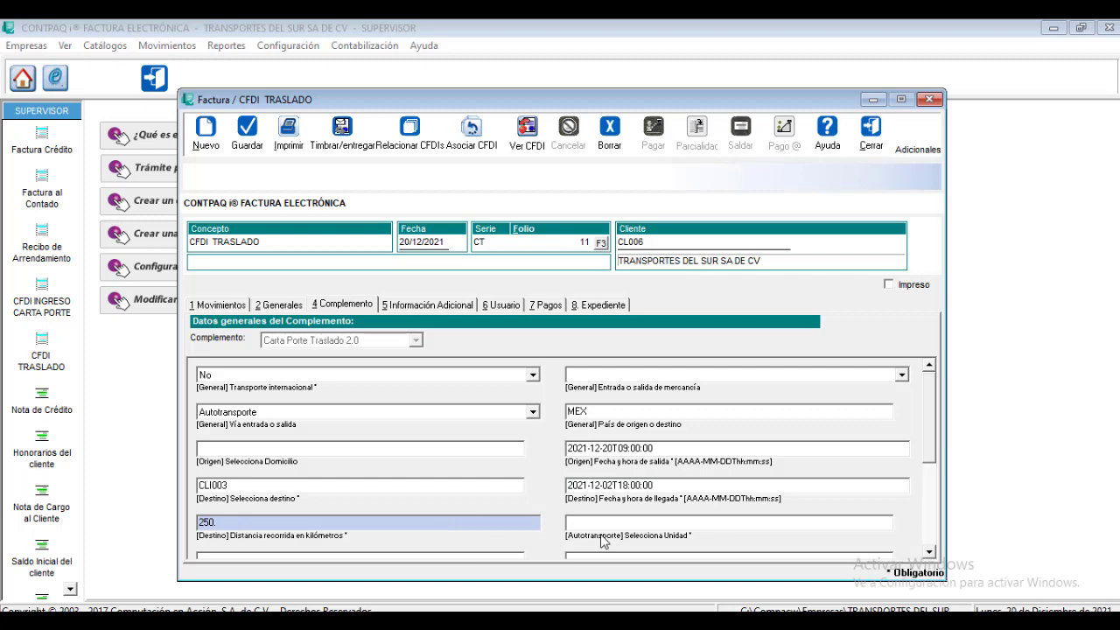
Assign TRACTOCAMION (AU01) as the transport unit and REMOLQUE01 (REMOL001) as the first trailer.
{"action": "left_click", "coordinate": [602, 521]}
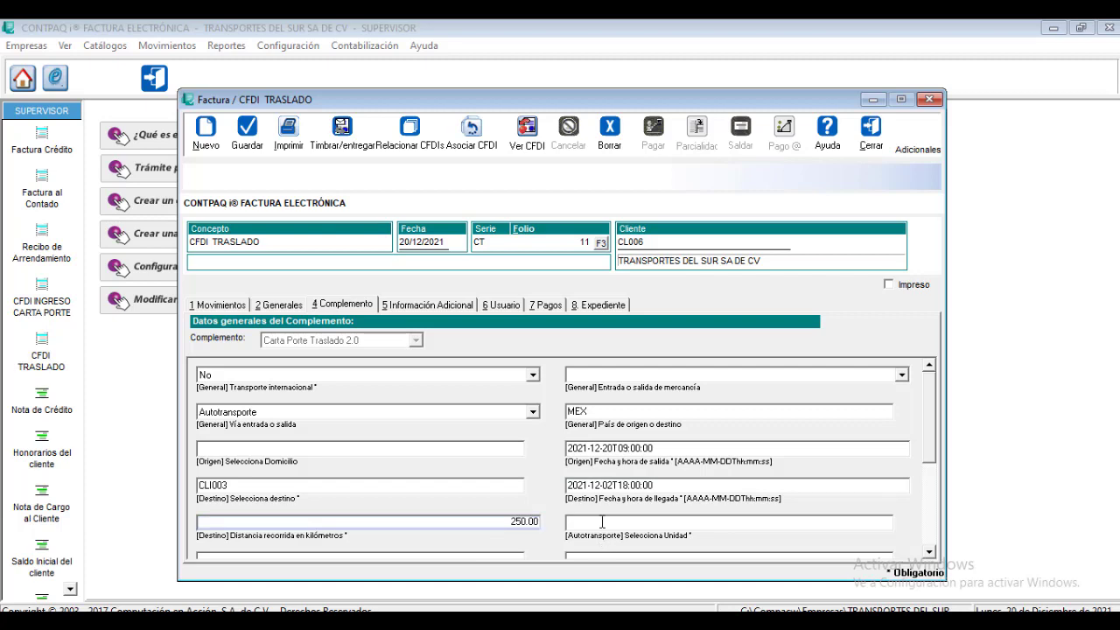
{"action": "left_click", "coordinate": [929, 555]}
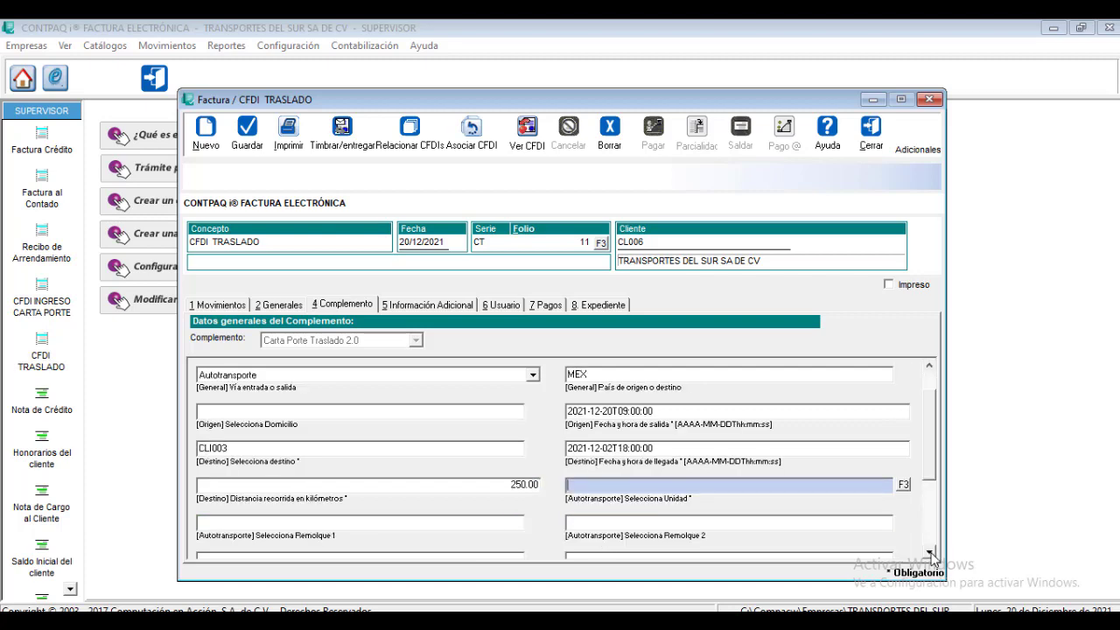
{"action": "left_click", "coordinate": [903, 484]}
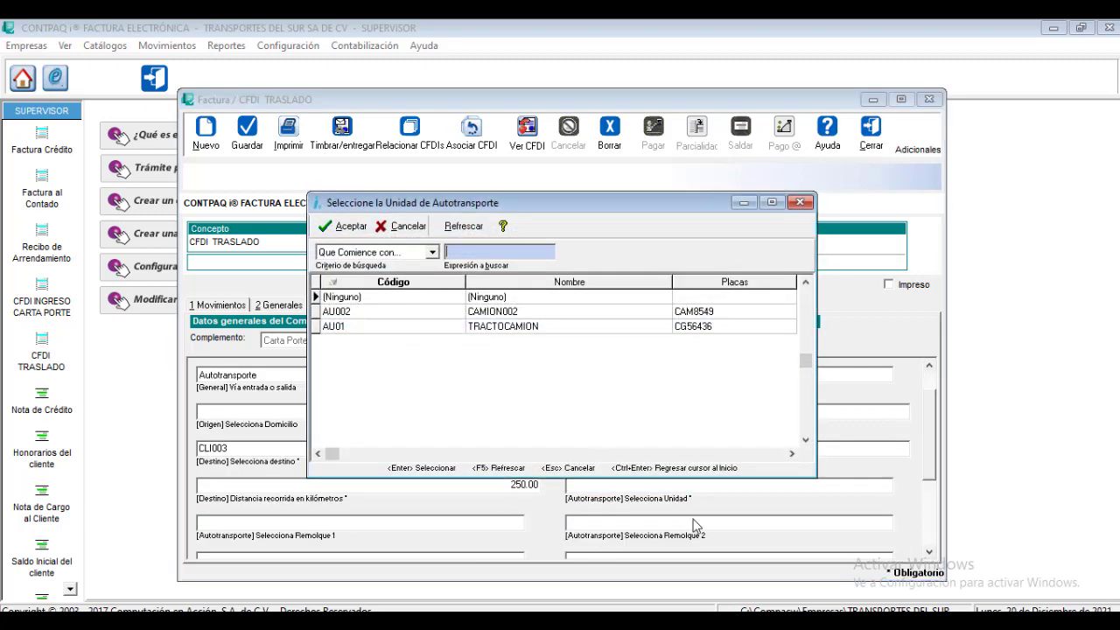
{"action": "double_click", "coordinate": [506, 327]}
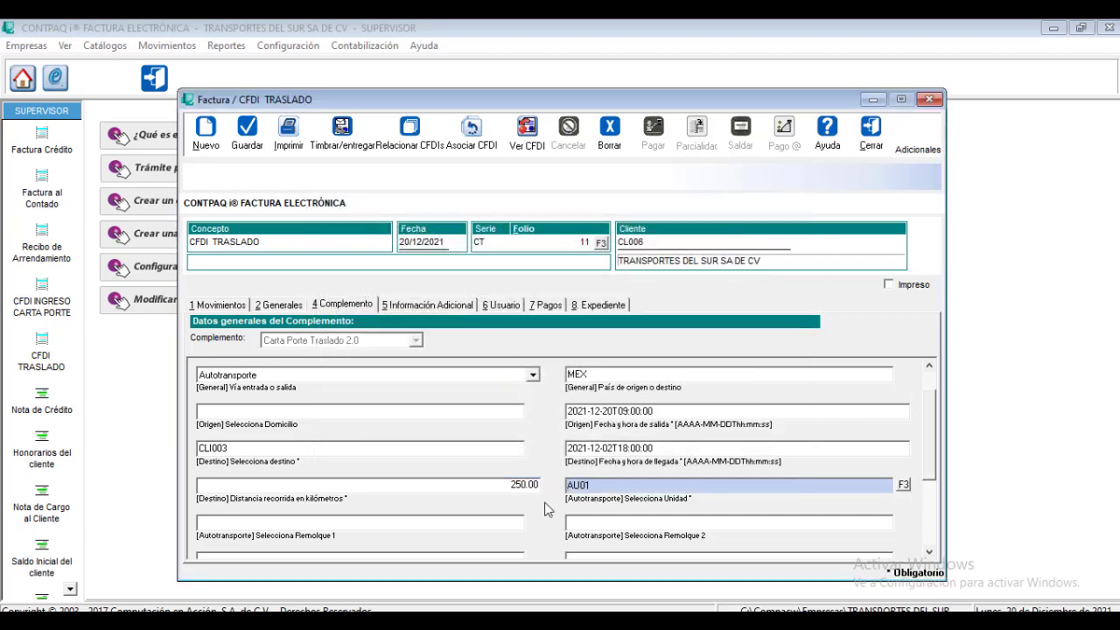
{"action": "left_click", "coordinate": [515, 525]}
{"action": "left_click", "coordinate": [534, 522]}
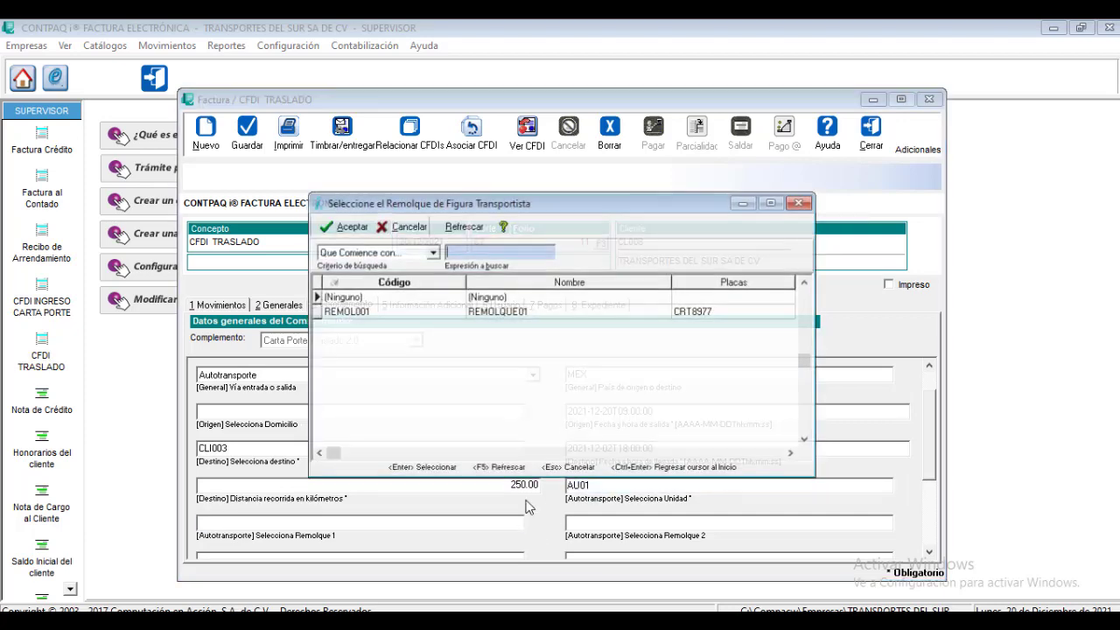
{"action": "left_click", "coordinate": [436, 315]}
{"action": "double_click", "coordinate": [435, 314]}
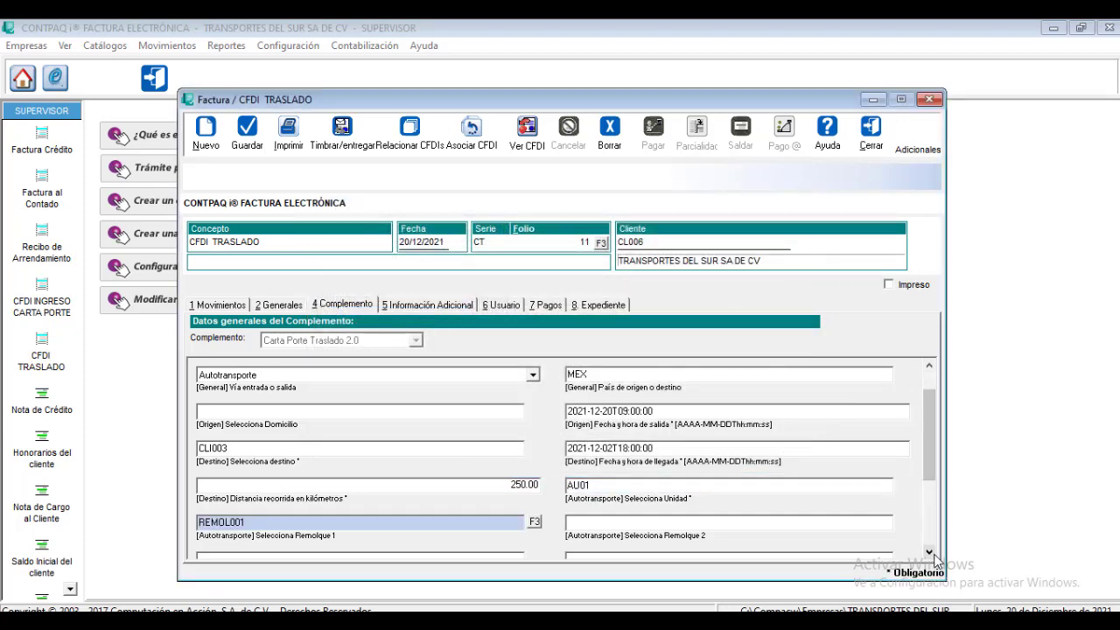
Leave the second trailer blank and assign operator A2 as the transport operator.
{"action": "left_click", "coordinate": [933, 553]}
{"action": "left_click", "coordinate": [932, 554]}
{"action": "left_click", "coordinate": [788, 452]}
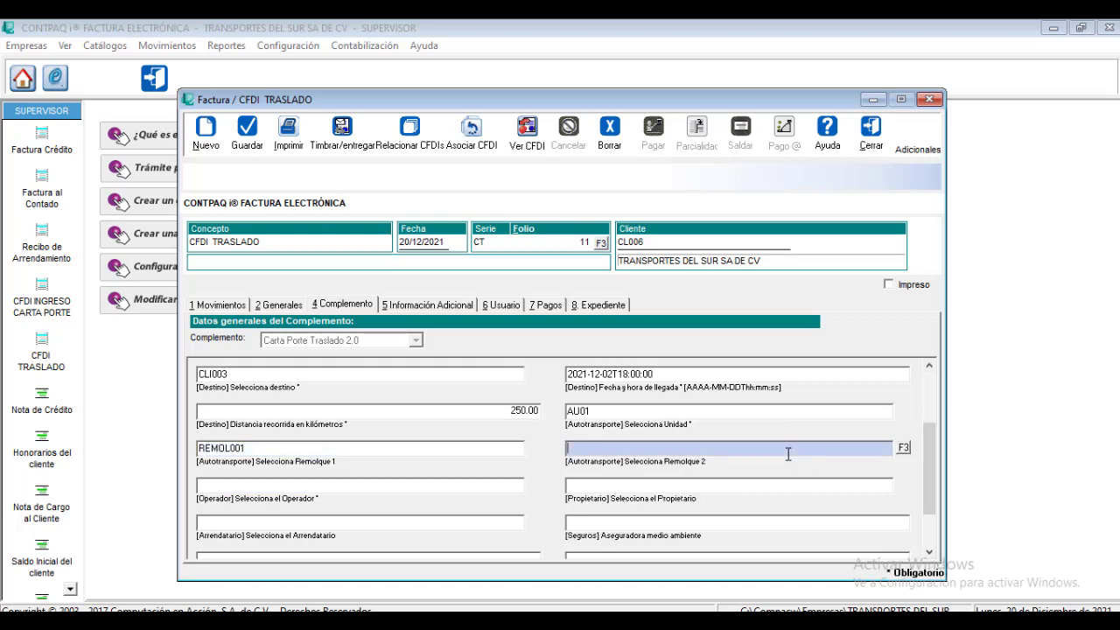
{"action": "left_click", "coordinate": [506, 489]}
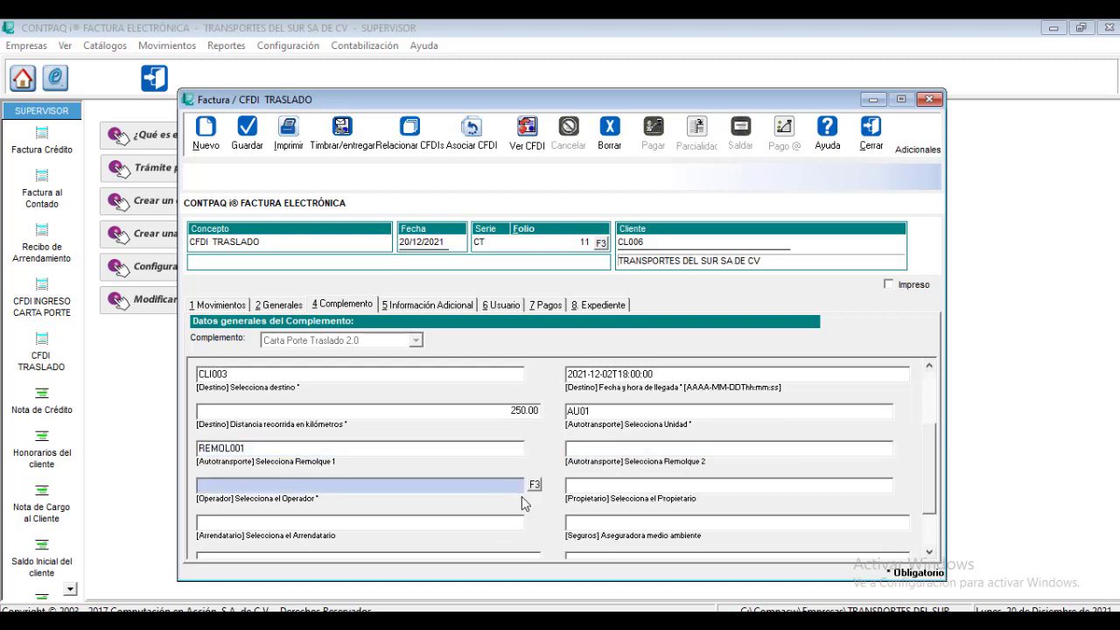
{"action": "left_click", "coordinate": [535, 484]}
{"action": "left_click", "coordinate": [494, 330]}
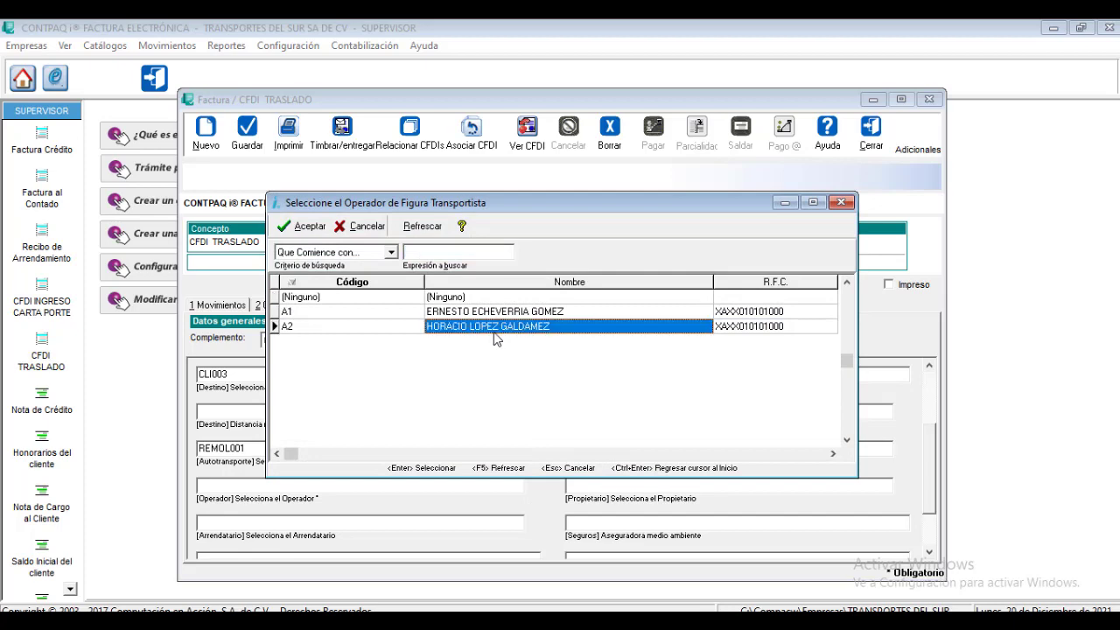
{"action": "double_click", "coordinate": [495, 337]}
Go through the owner, lessee and environmental insurance fields of the complement, leaving them blank.
{"action": "key", "text": "Tab"}
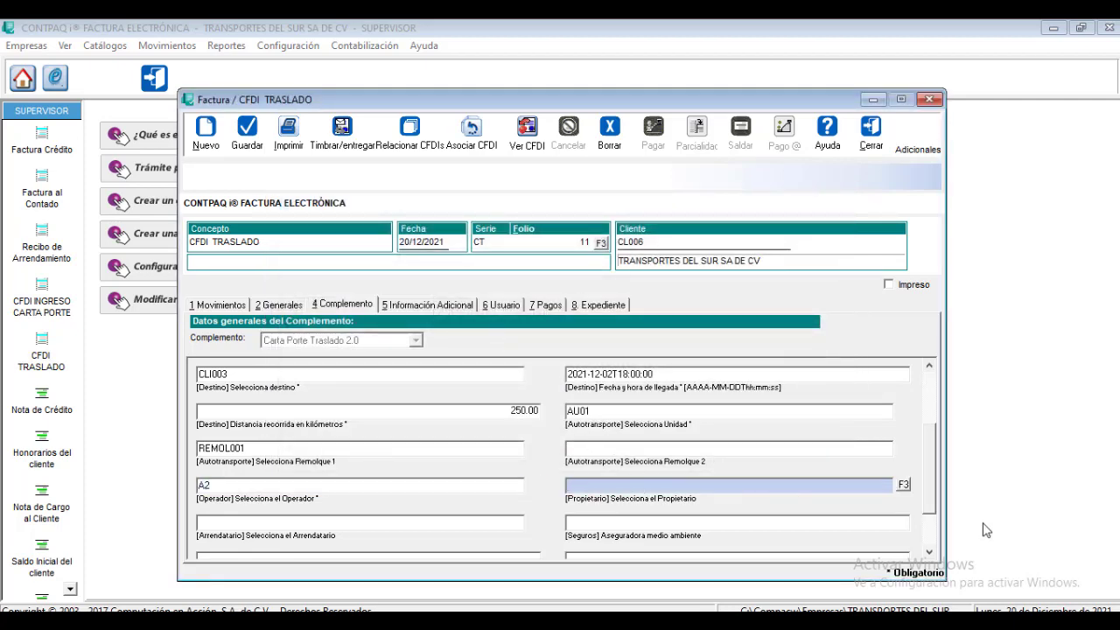
{"action": "left_click", "coordinate": [929, 552]}
{"action": "left_click", "coordinate": [202, 488]}
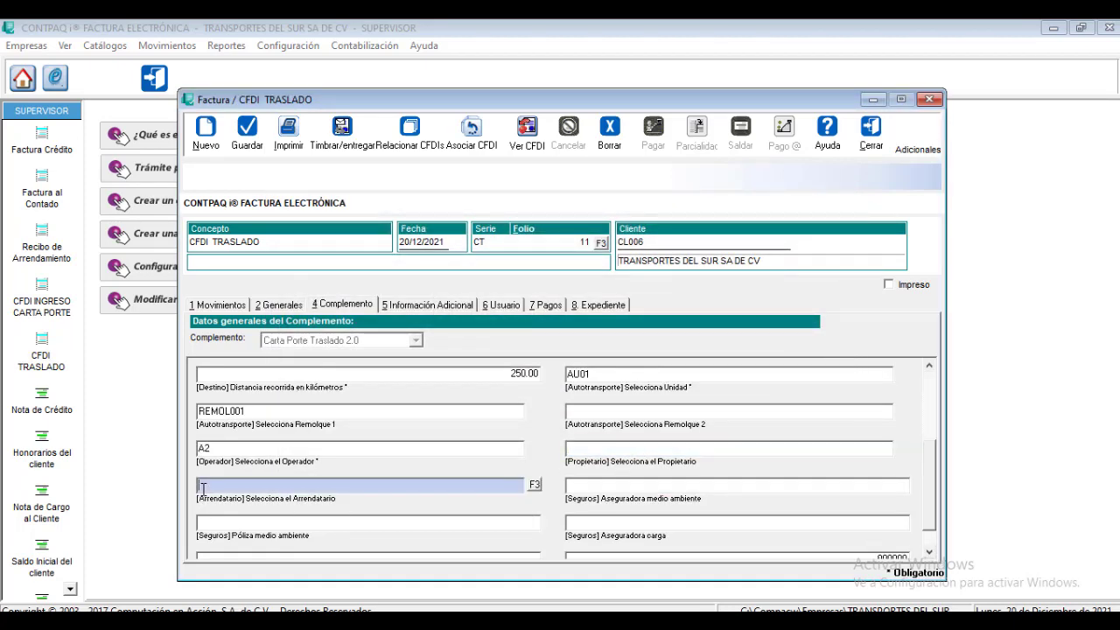
{"action": "key", "text": "Tab"}
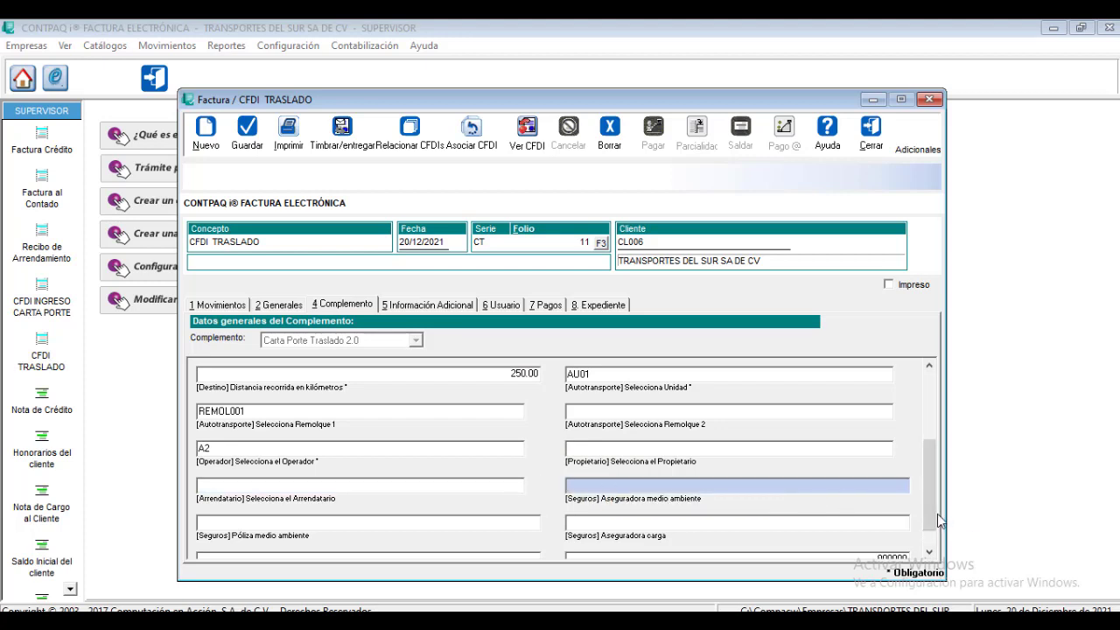
{"action": "scroll", "coordinate": [937, 519], "scroll_direction": "down", "scroll_amount": 1}
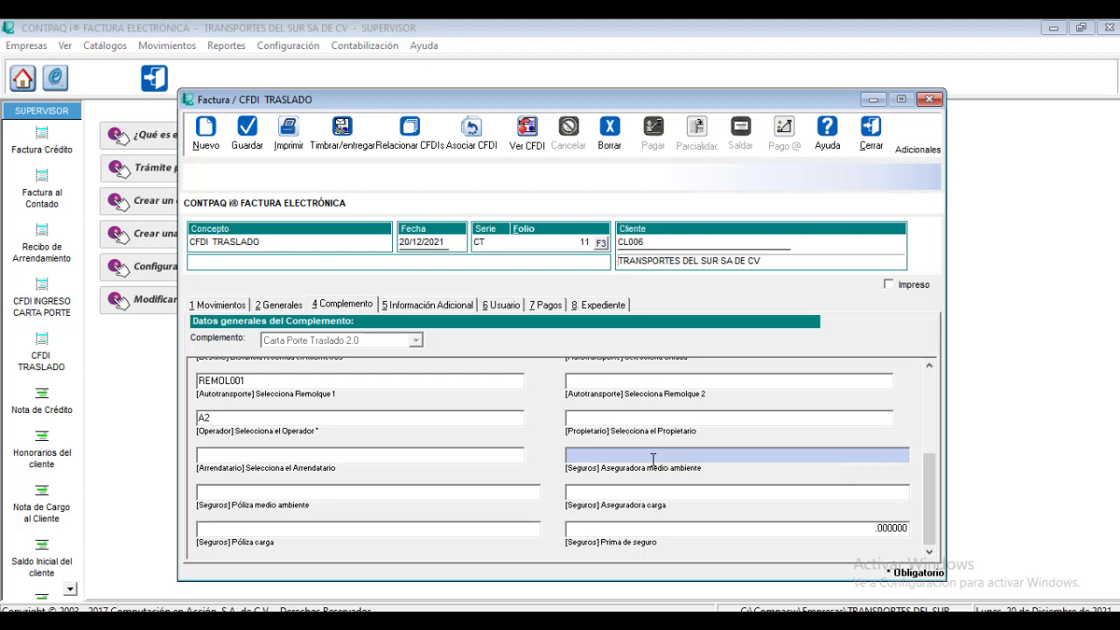
{"action": "left_click", "coordinate": [496, 489]}
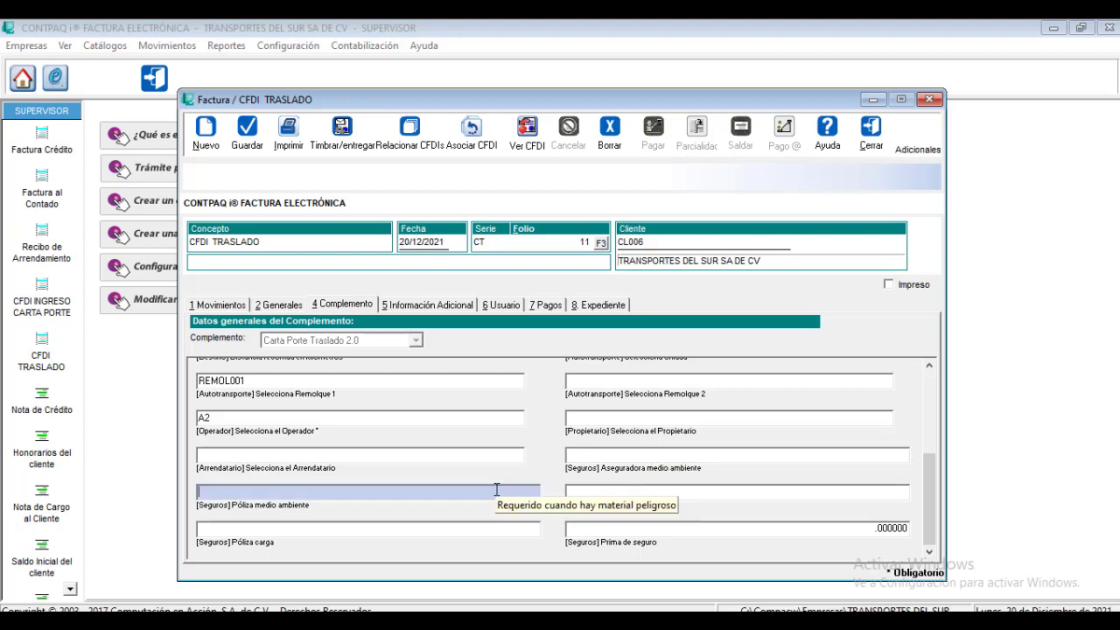
Set the cargo insurer to AXA, the cargo policy to 123 and the insurance premium to 10000, and save the document.
{"action": "left_click", "coordinate": [588, 492]}
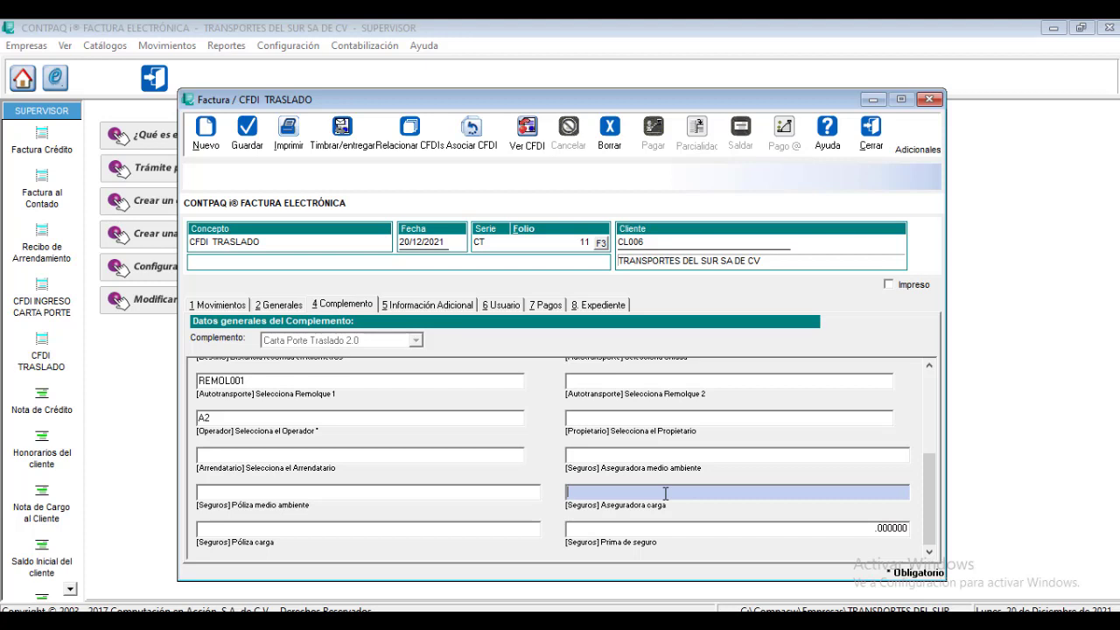
{"action": "type", "text": "AXA"}
{"action": "left_click", "coordinate": [533, 530]}
{"action": "type", "text": "123"}
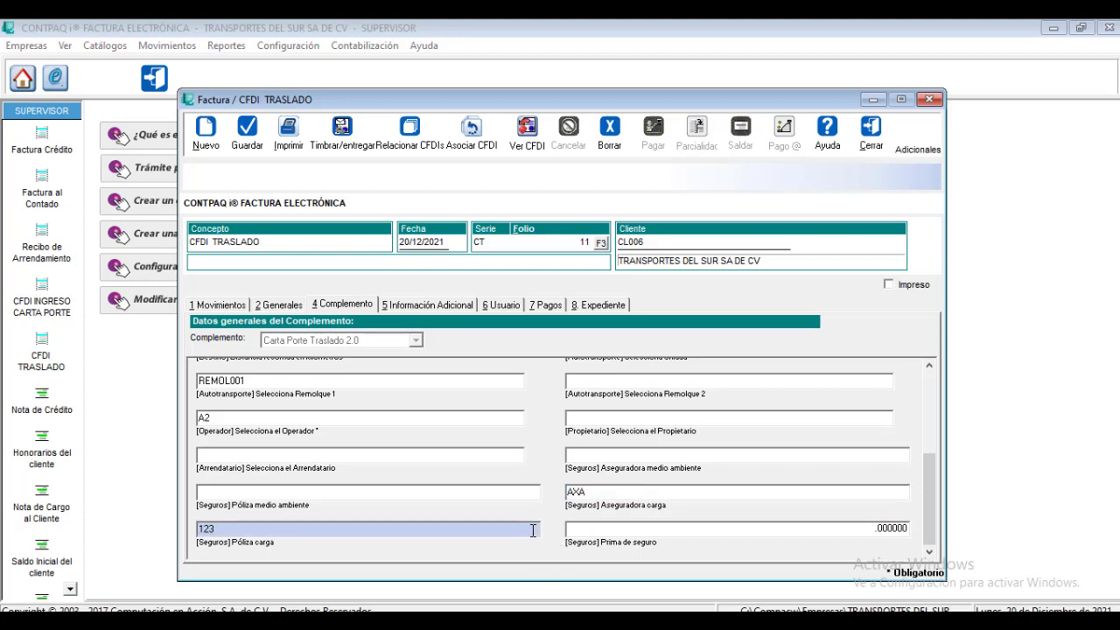
{"action": "left_click", "coordinate": [611, 532]}
{"action": "type", "text": "1"}
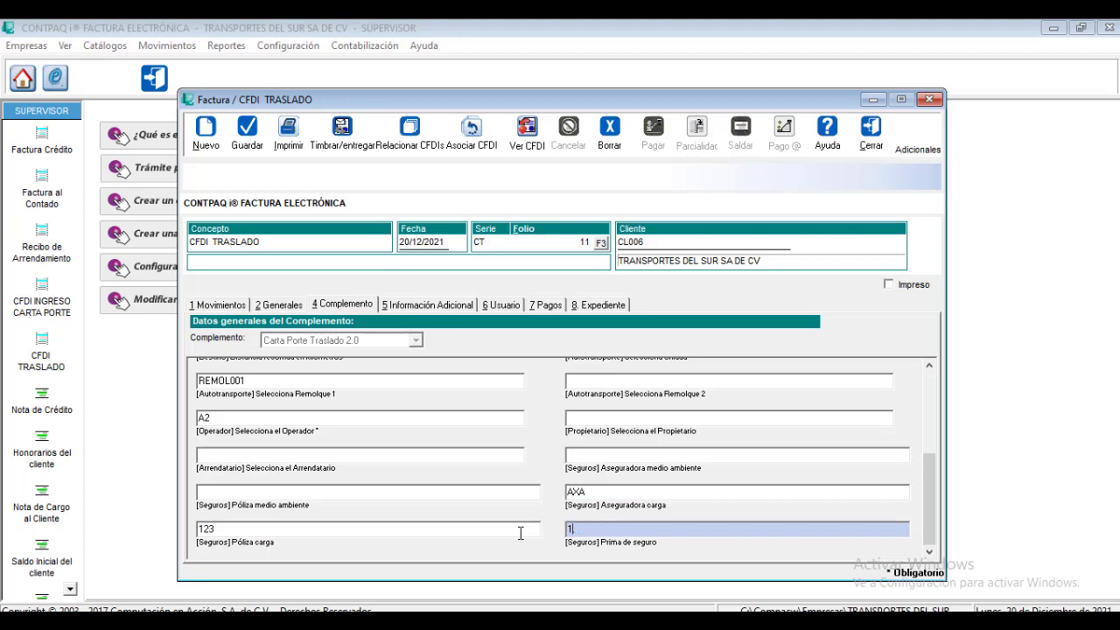
{"action": "type", "text": "0000."}
{"action": "left_click", "coordinate": [247, 145]}
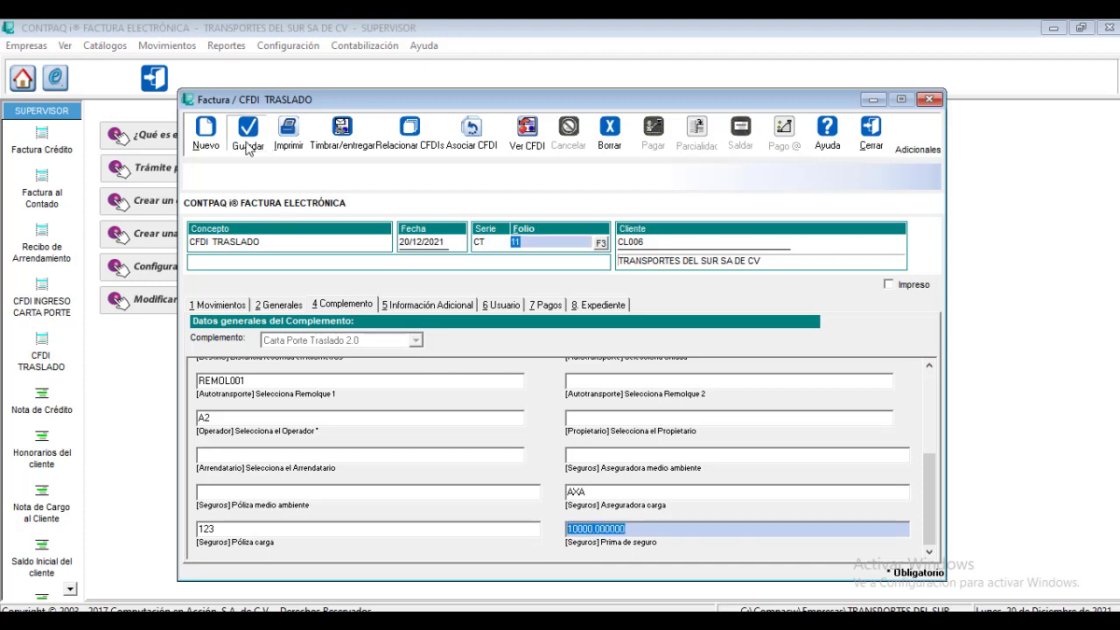
Check the document's additional information, return to its complement, and open the CFDI preview in a maximized window.
{"action": "left_click", "coordinate": [409, 308]}
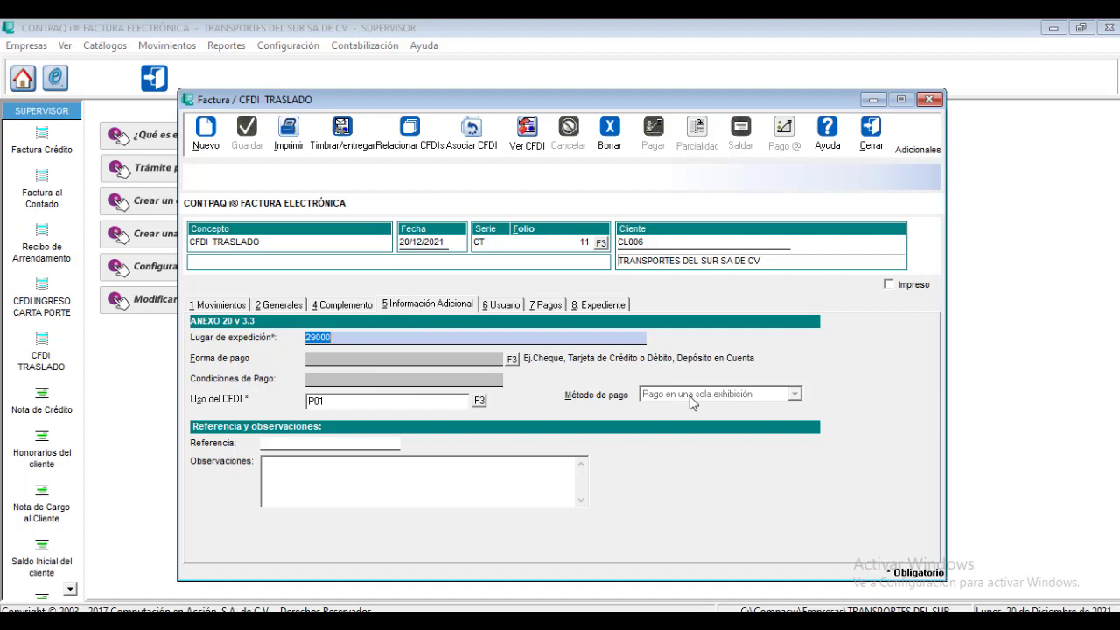
{"action": "left_click", "coordinate": [349, 303]}
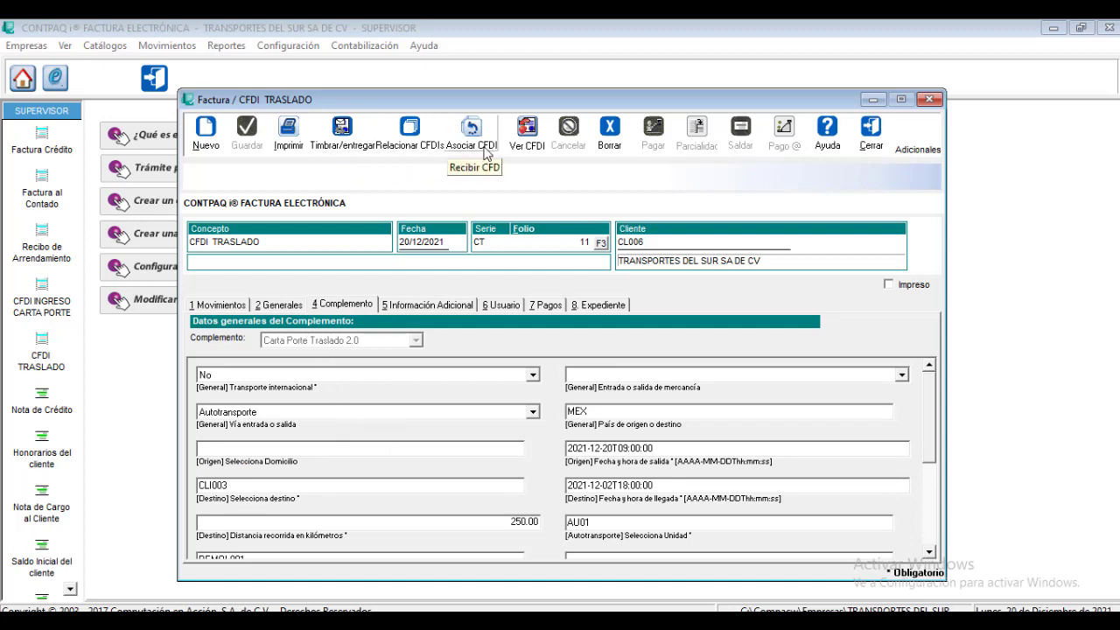
{"action": "left_click", "coordinate": [527, 131]}
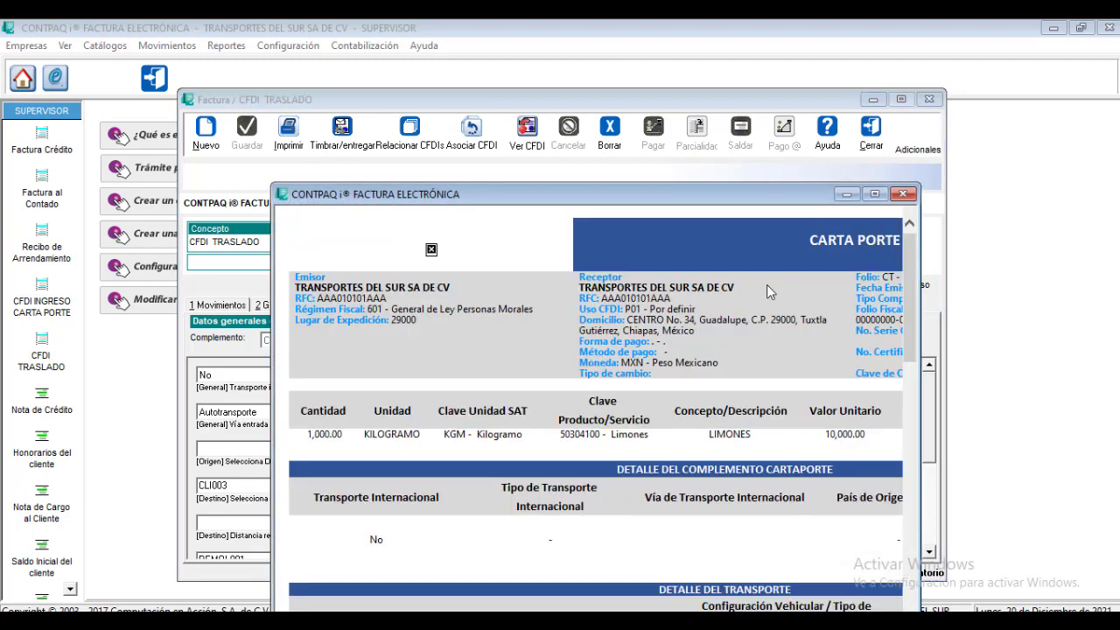
{"action": "left_click", "coordinate": [873, 194]}
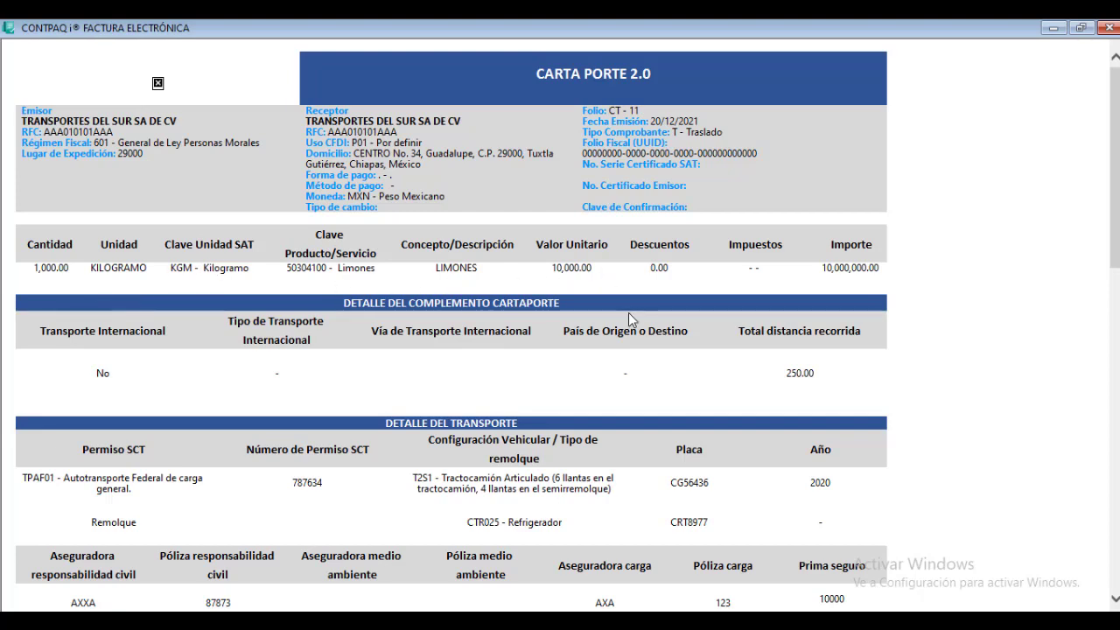
Examine the Carta Porte complement, transport, trailer, insurance and origin/destination details in the CFDI preview.
{"action": "scroll", "coordinate": [569, 332], "scroll_direction": "down", "scroll_amount": 1}
{"action": "scroll", "coordinate": [562, 321], "scroll_direction": "down", "scroll_amount": 1}
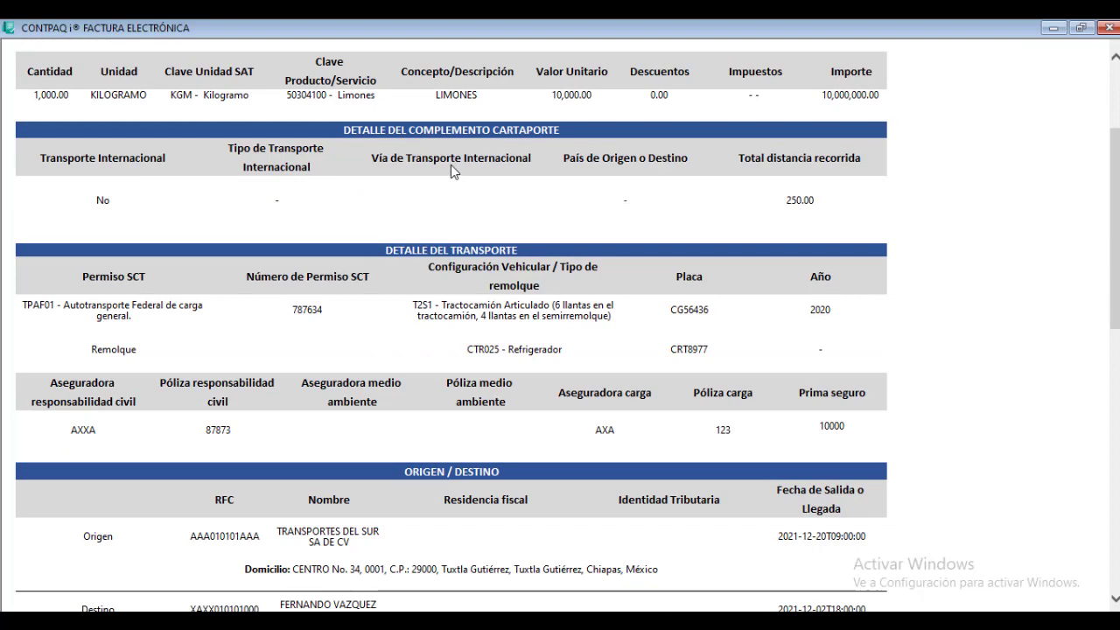
{"action": "scroll", "coordinate": [262, 264], "scroll_direction": "down", "scroll_amount": 1}
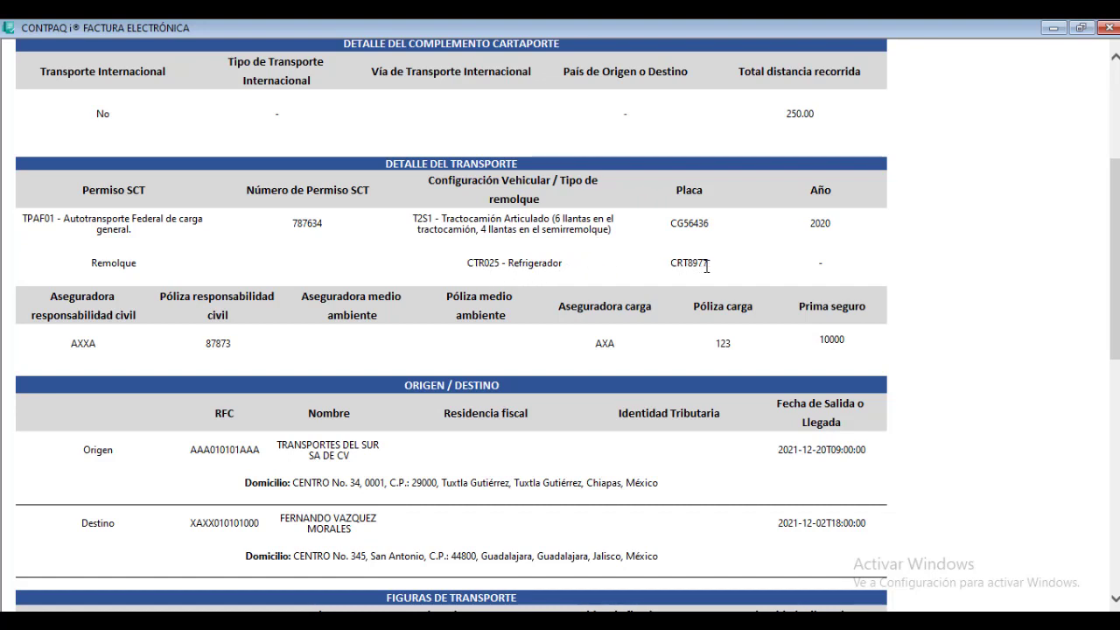
{"action": "triple_click", "coordinate": [488, 264]}
{"action": "left_click", "coordinate": [529, 271]}
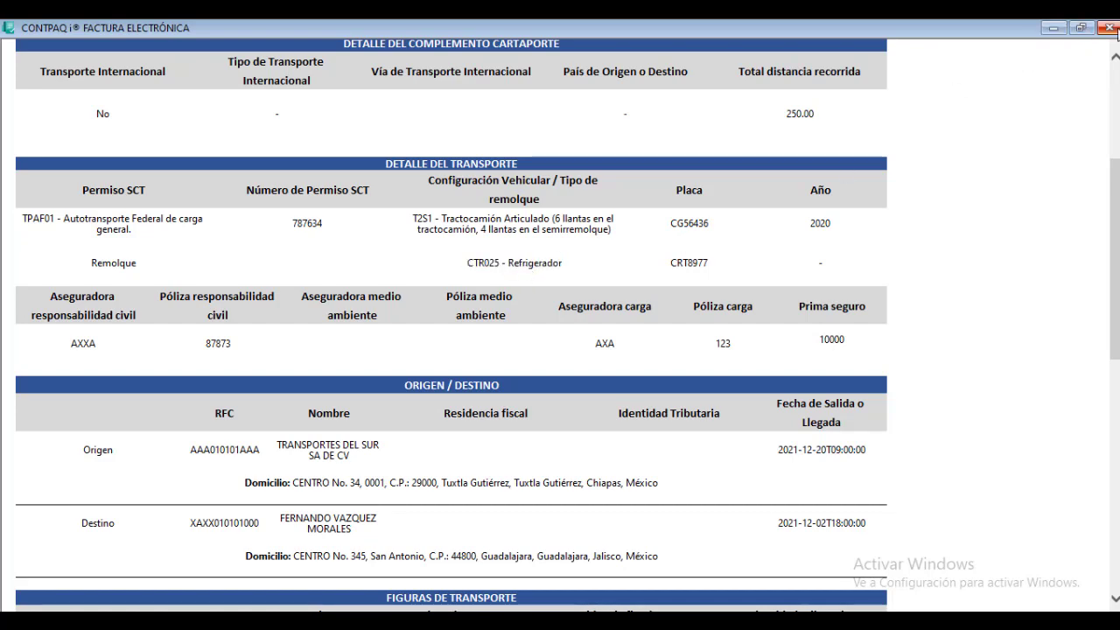
Close the CFDI preview, its document and the invoice list, and open the REMOL001 trailer record in the Autotransporte catalog.
{"action": "left_click", "coordinate": [1109, 28]}
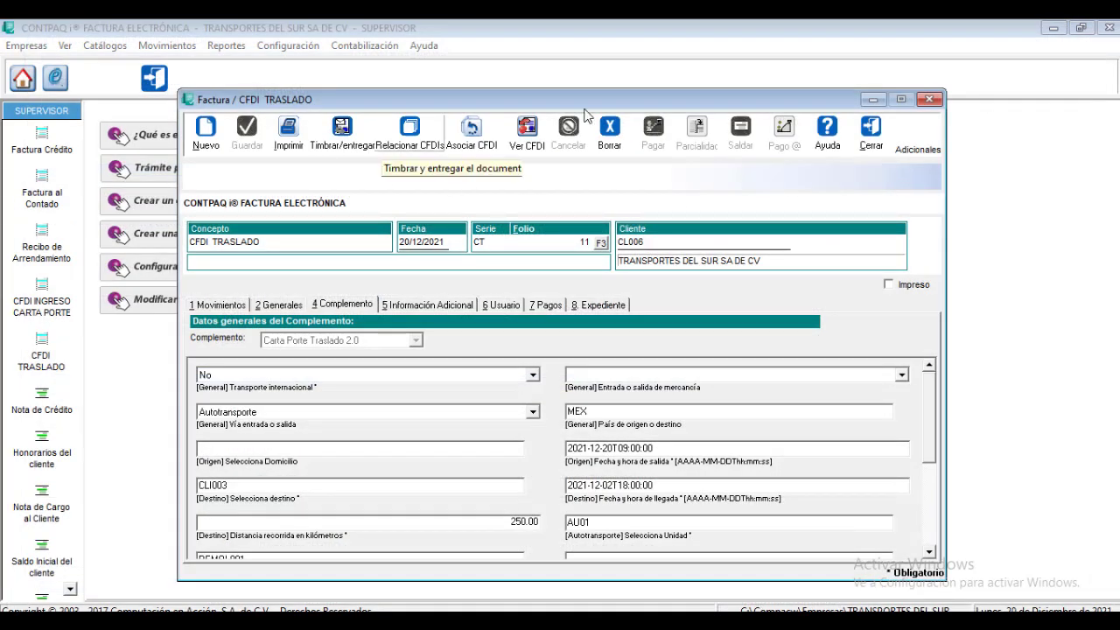
{"action": "left_click", "coordinate": [868, 133]}
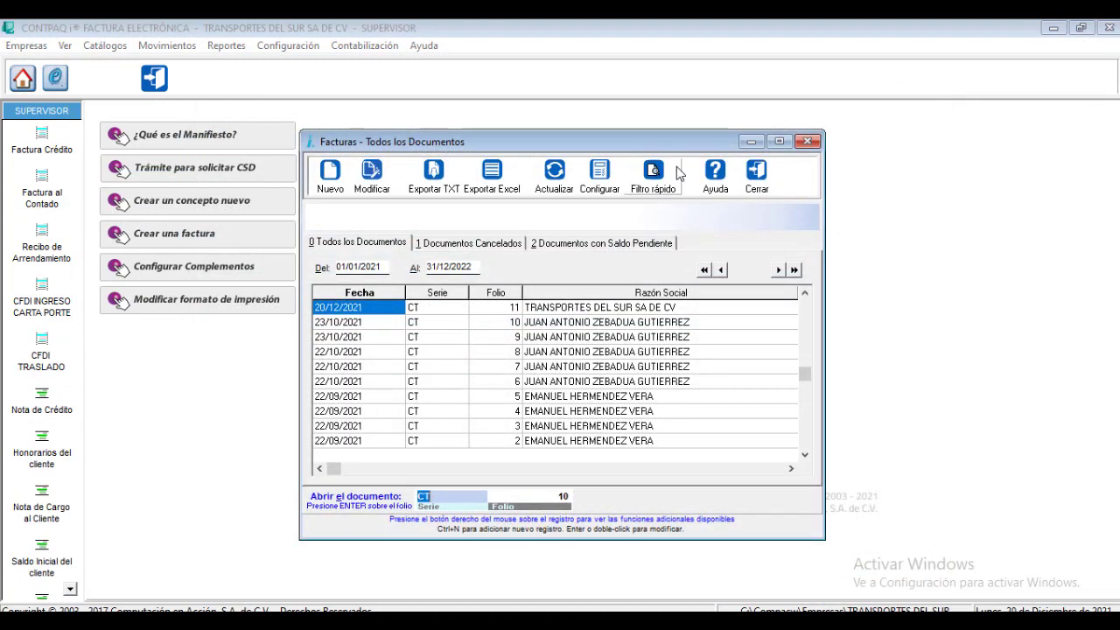
{"action": "left_click", "coordinate": [750, 180]}
{"action": "left_click", "coordinate": [98, 47]}
{"action": "mouse_move", "coordinate": [132, 118]}
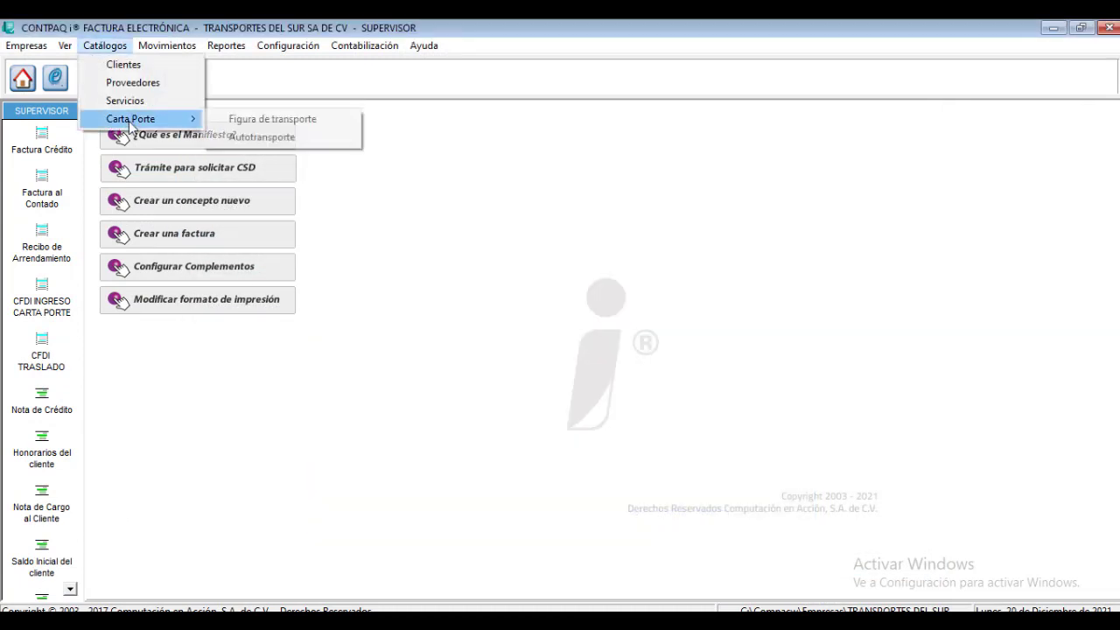
{"action": "left_click", "coordinate": [267, 137]}
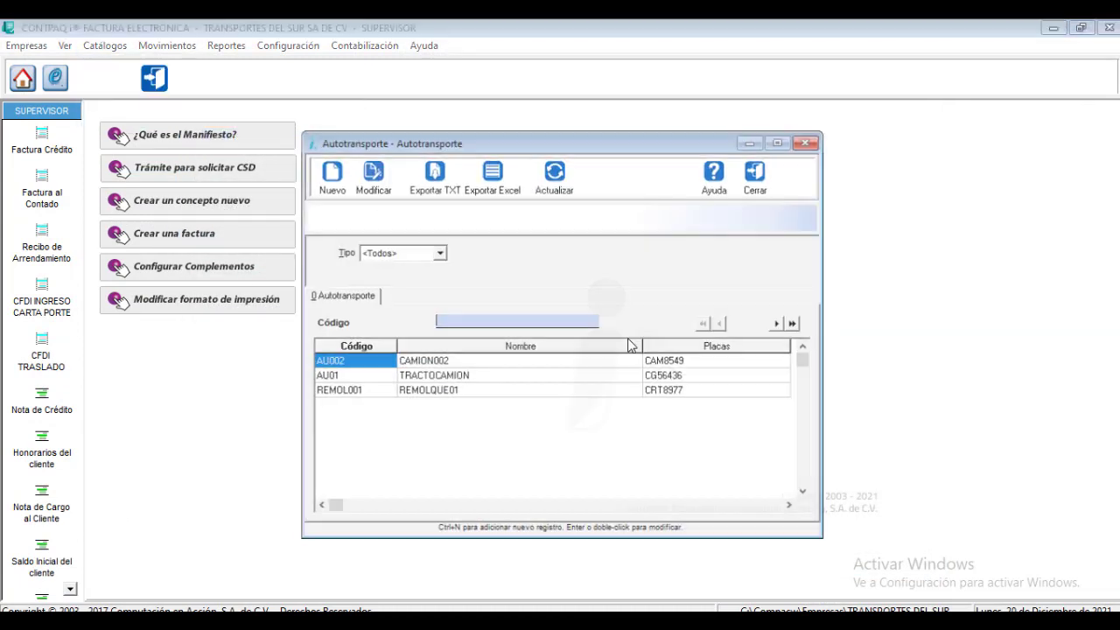
{"action": "left_click", "coordinate": [455, 393]}
{"action": "double_click", "coordinate": [455, 393]}
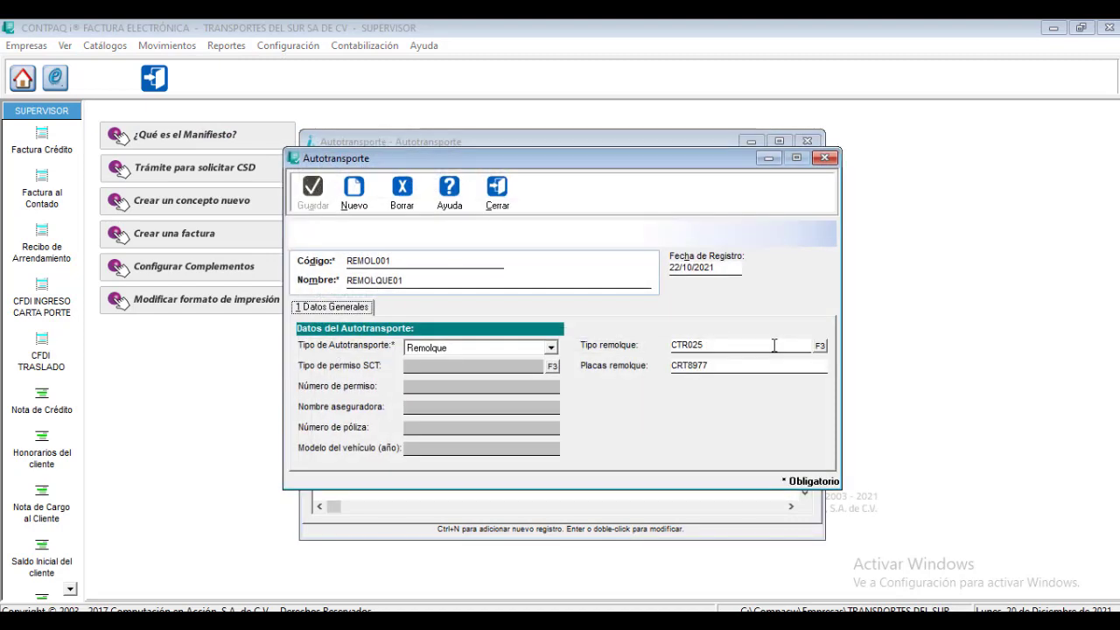
Set the trailer type of REMOL001 to CTR007 (Caja Seca), save the record and close the Autotransporte catalog.
{"action": "left_click", "coordinate": [820, 346]}
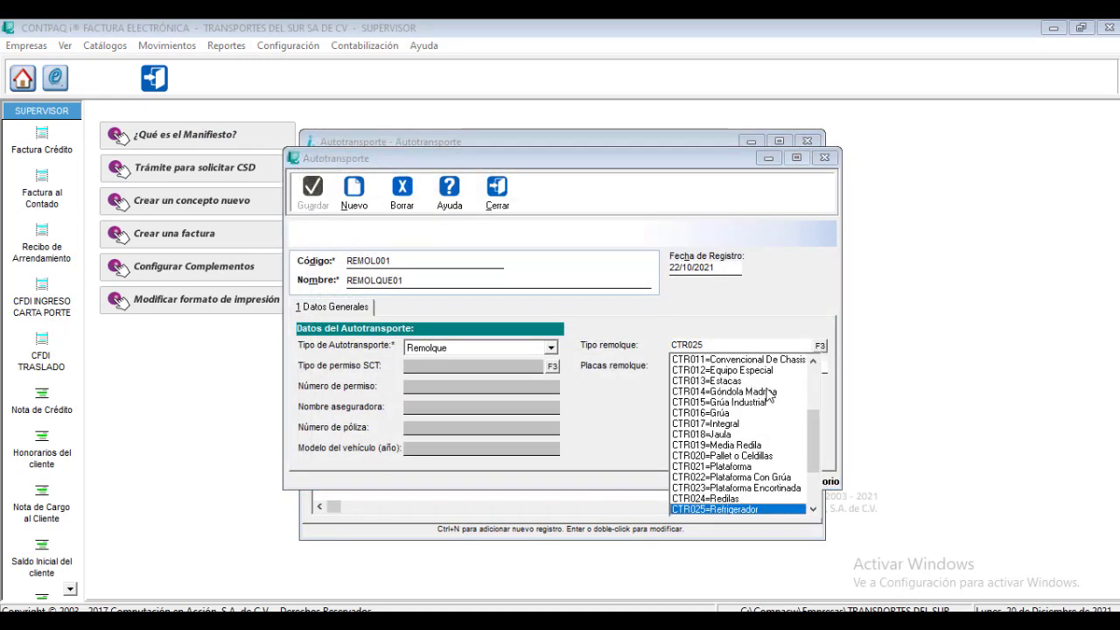
{"action": "scroll", "coordinate": [773, 415], "scroll_direction": "up", "scroll_amount": 1}
{"action": "scroll", "coordinate": [773, 415], "scroll_direction": "up", "scroll_amount": 3}
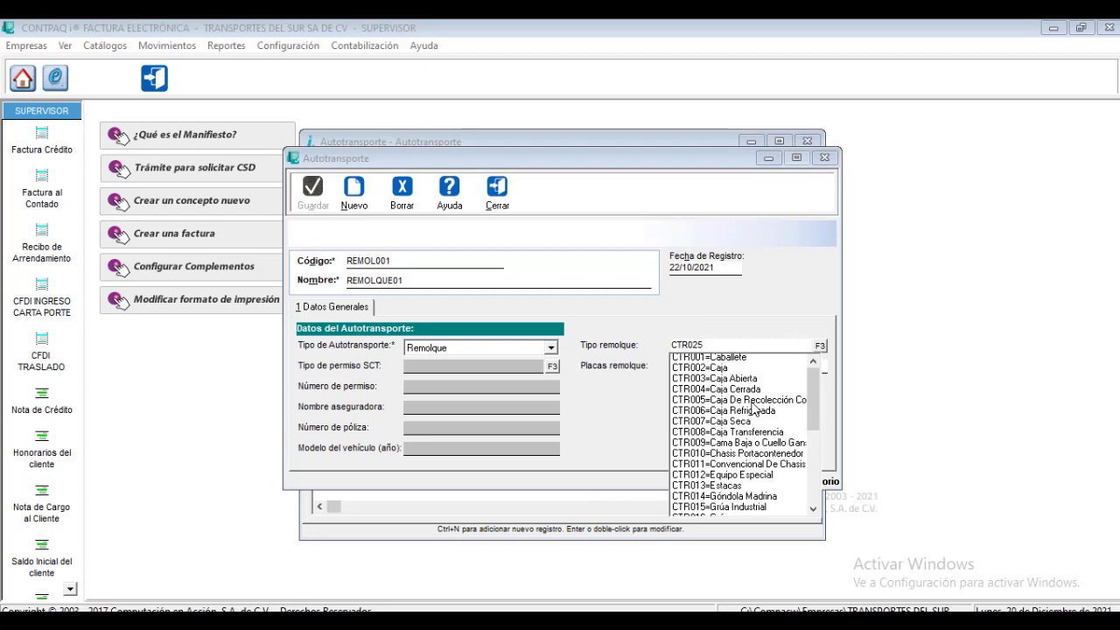
{"action": "left_click", "coordinate": [708, 424]}
{"action": "left_click", "coordinate": [313, 192]}
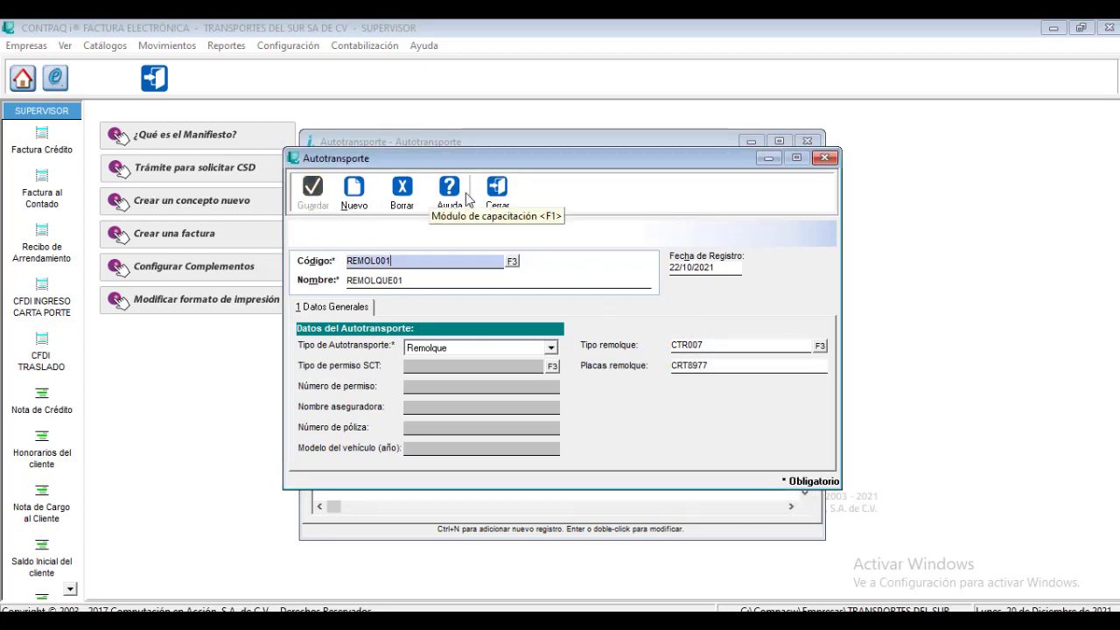
{"action": "left_click", "coordinate": [496, 193]}
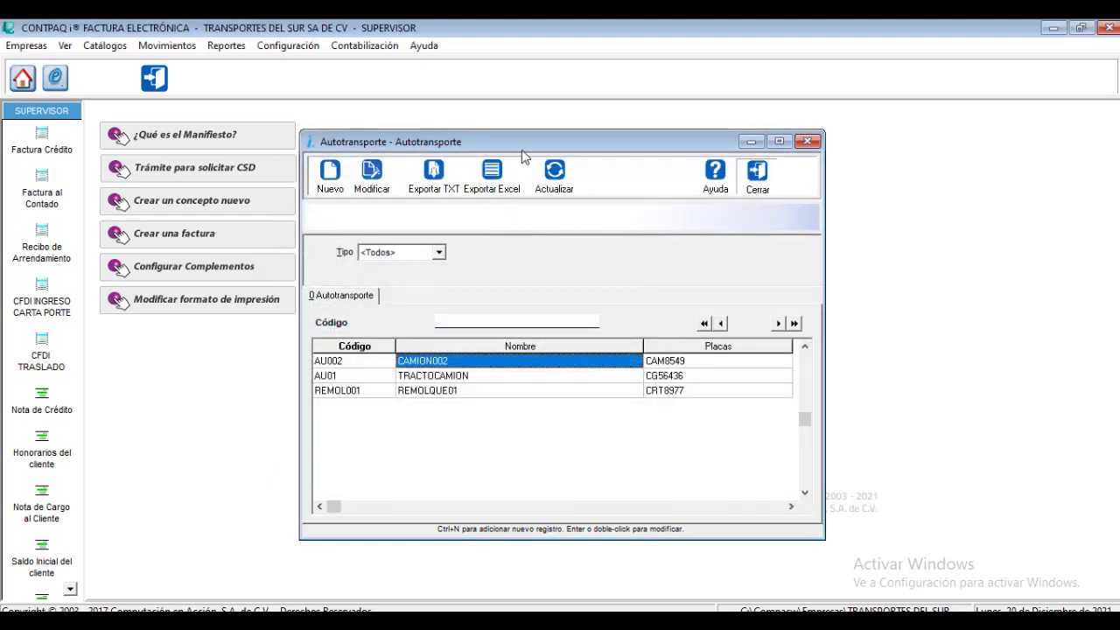
{"action": "left_click", "coordinate": [757, 175]}
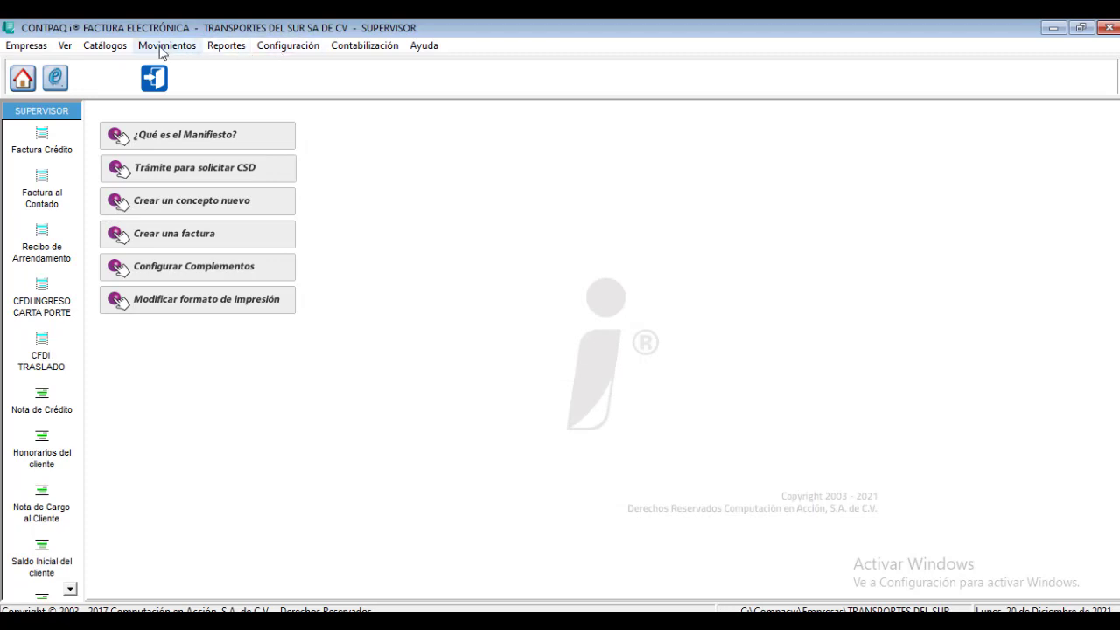
Reopen the CFDI TRASLADO document with series CT and folio 11 at its complement data.
{"action": "left_click", "coordinate": [48, 346]}
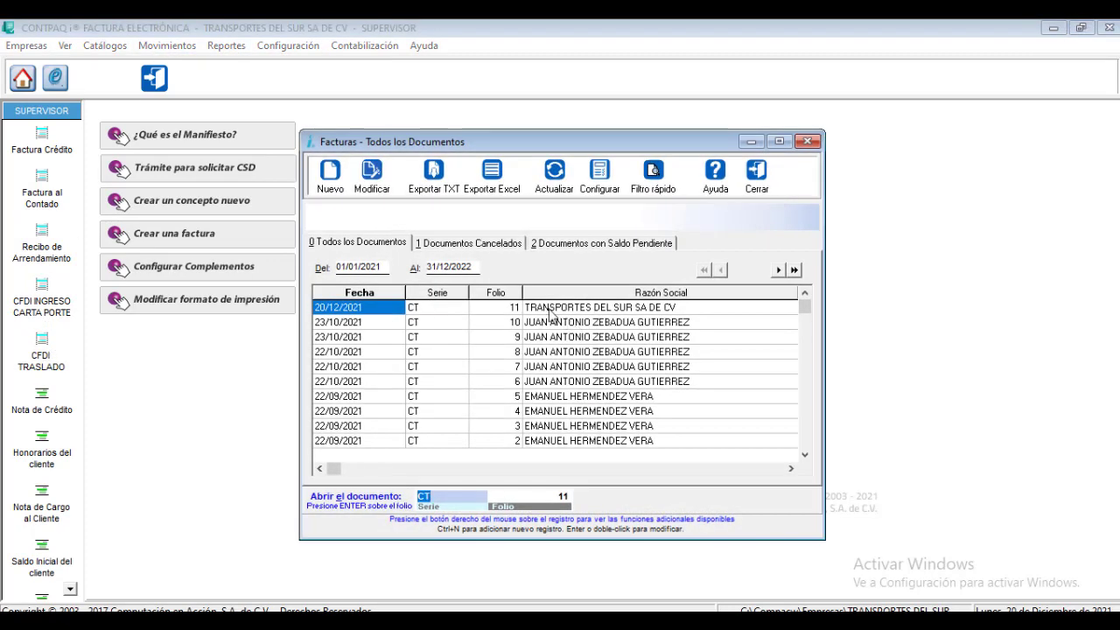
{"action": "double_click", "coordinate": [551, 310]}
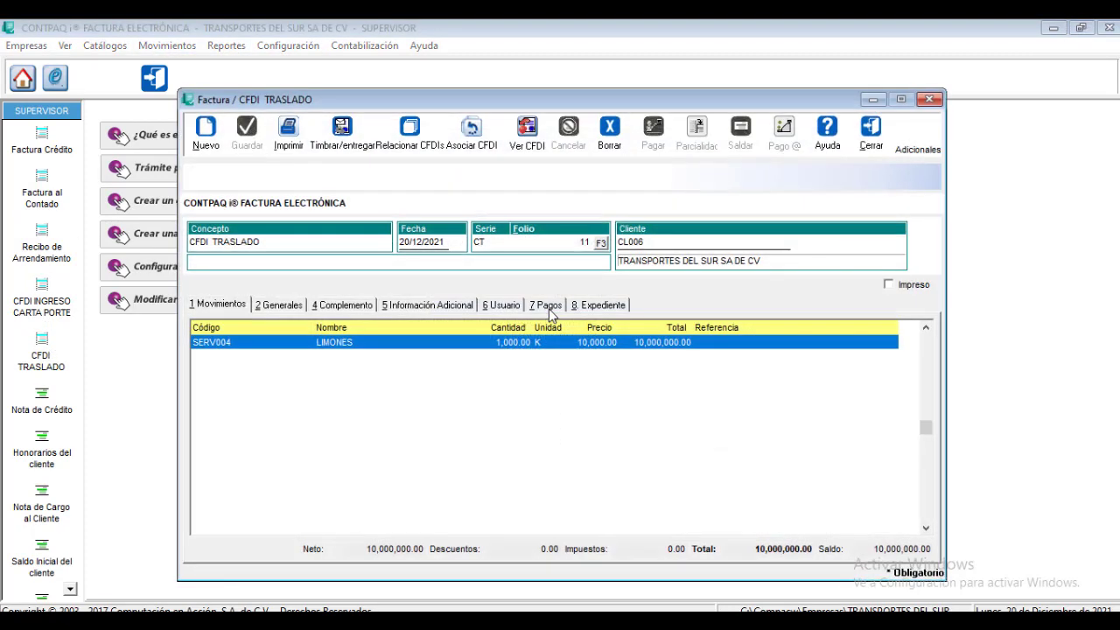
{"action": "left_click", "coordinate": [341, 304]}
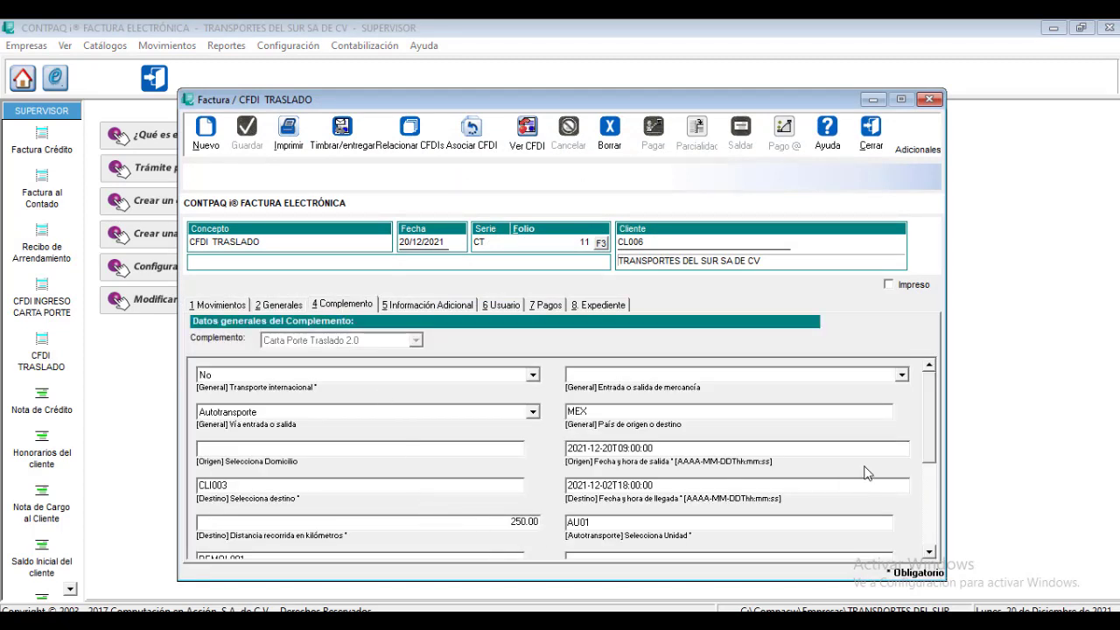
Reselect REMOL001 as the first trailer in the complement and save the document.
{"action": "scroll", "coordinate": [925, 455], "scroll_direction": "down", "scroll_amount": 2}
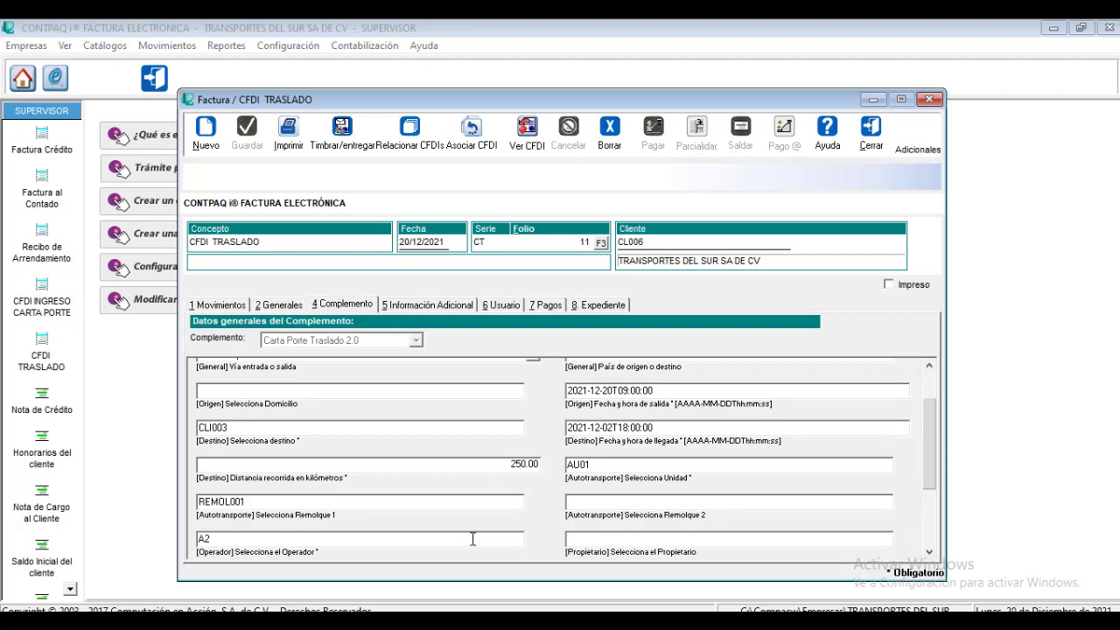
{"action": "left_click", "coordinate": [480, 508]}
{"action": "left_click", "coordinate": [534, 500]}
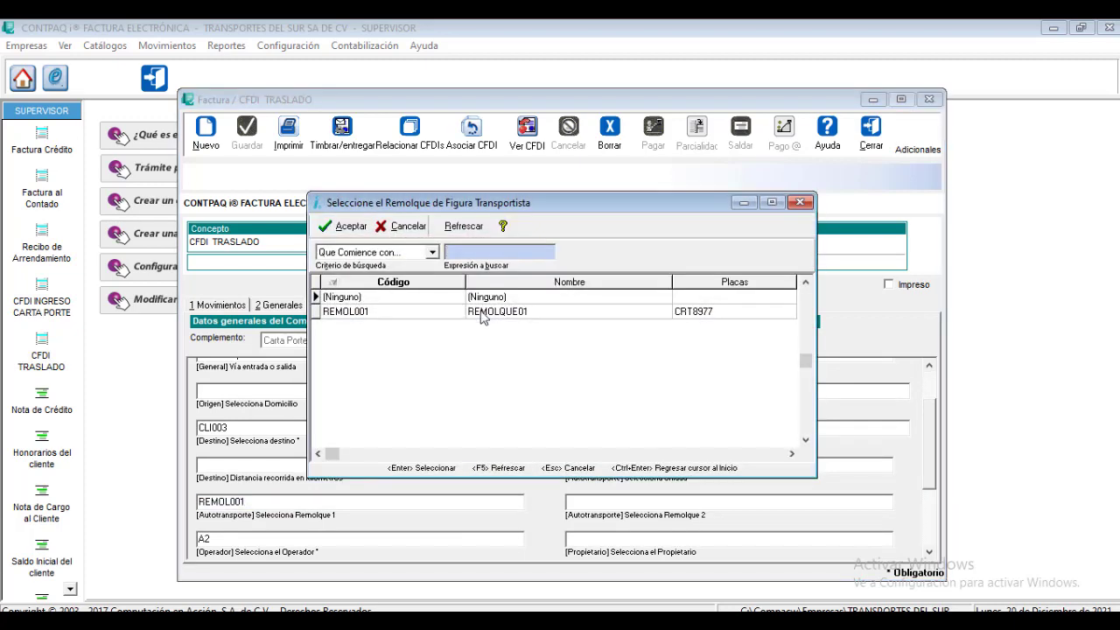
{"action": "left_click", "coordinate": [483, 313]}
{"action": "double_click", "coordinate": [483, 313]}
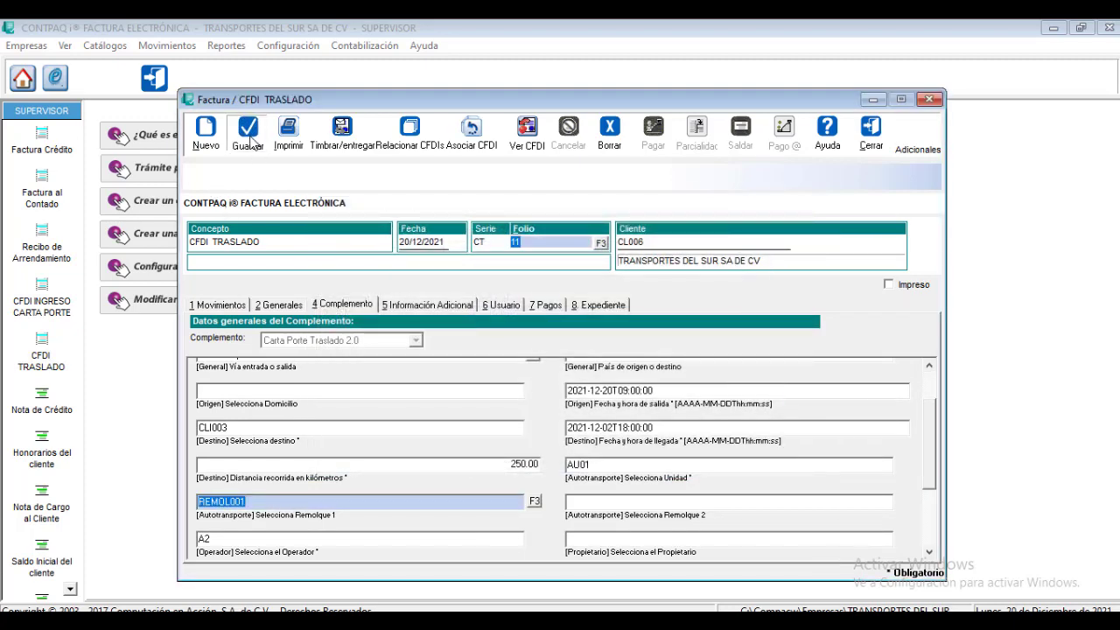
{"action": "left_click", "coordinate": [249, 136]}
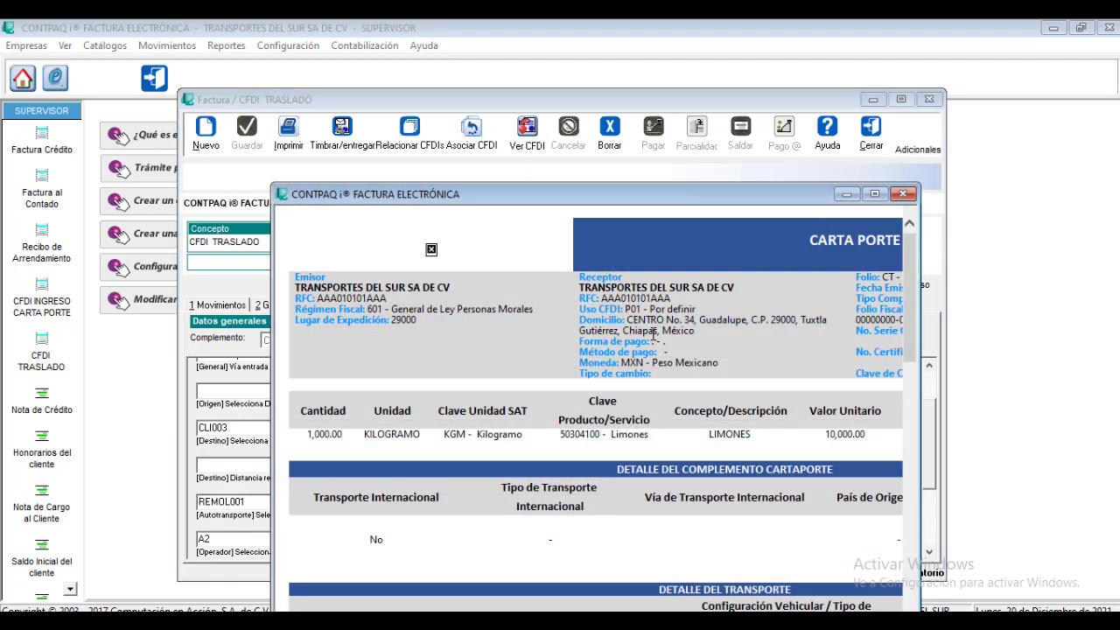
Check the trailer, insurance and origin/destination details in the maximized CFDI preview, and close it.
{"action": "scroll", "coordinate": [653, 333], "scroll_direction": "down", "scroll_amount": 3}
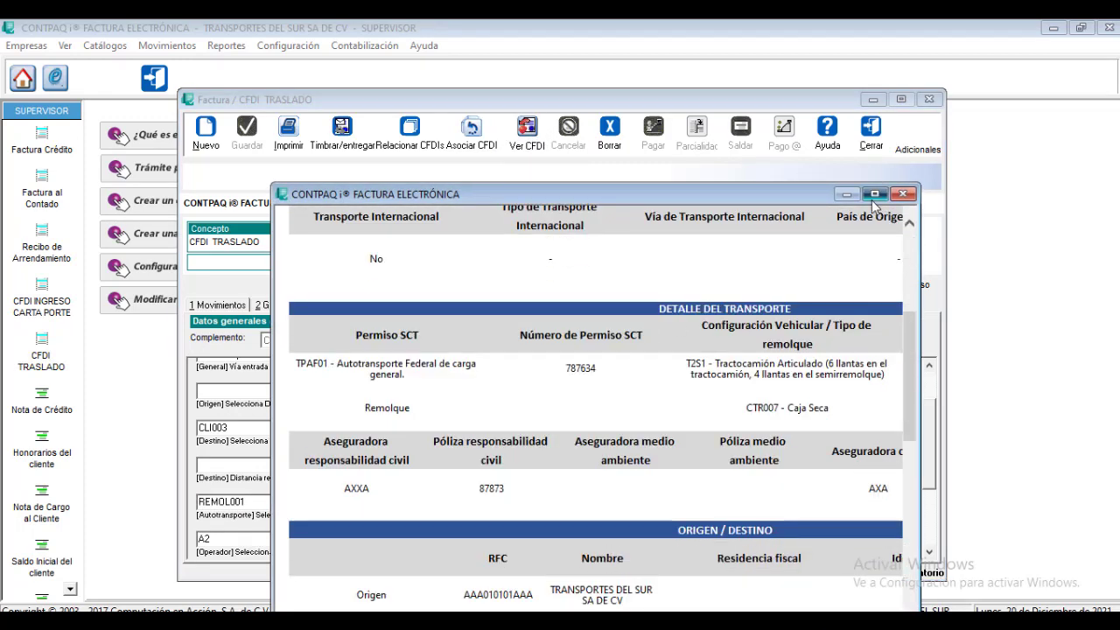
{"action": "left_click", "coordinate": [874, 194]}
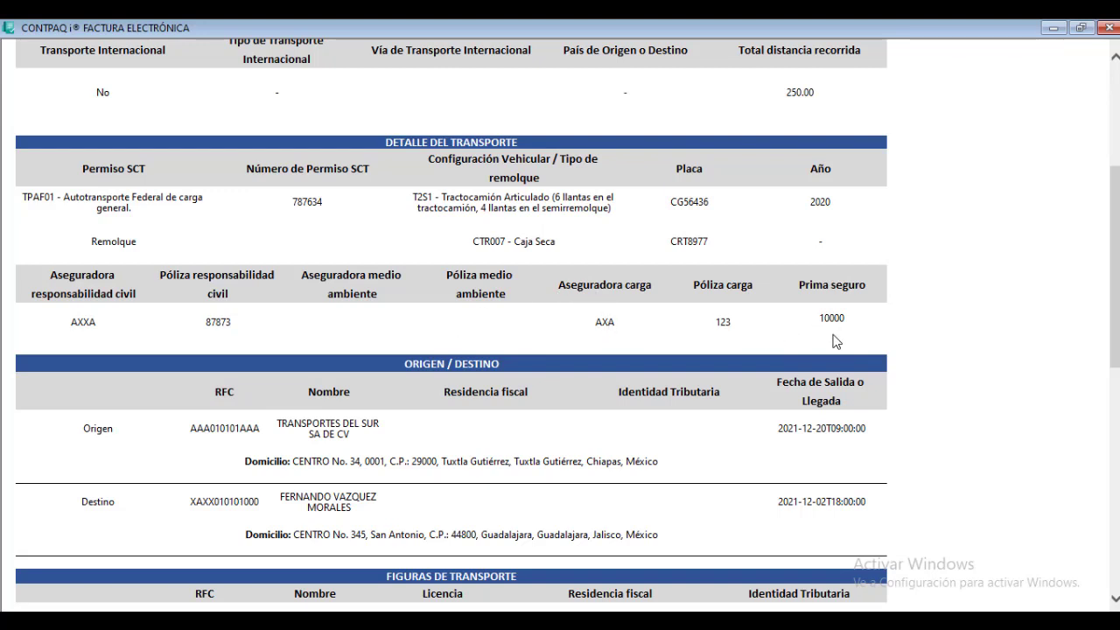
{"action": "scroll", "coordinate": [787, 337], "scroll_direction": "down", "scroll_amount": 2}
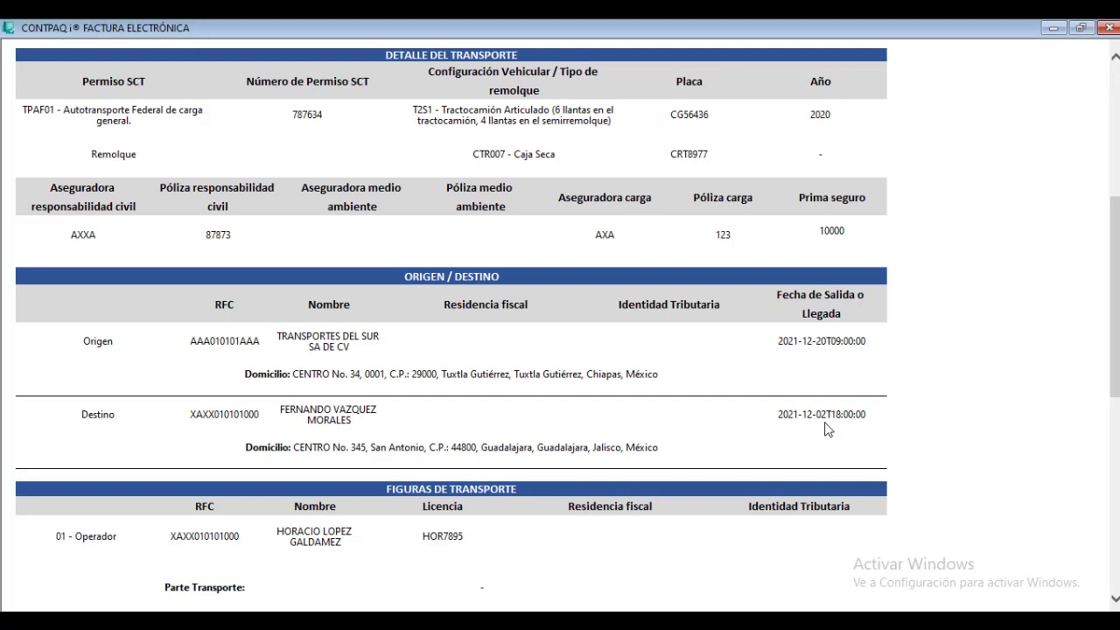
{"action": "left_click", "coordinate": [1107, 31]}
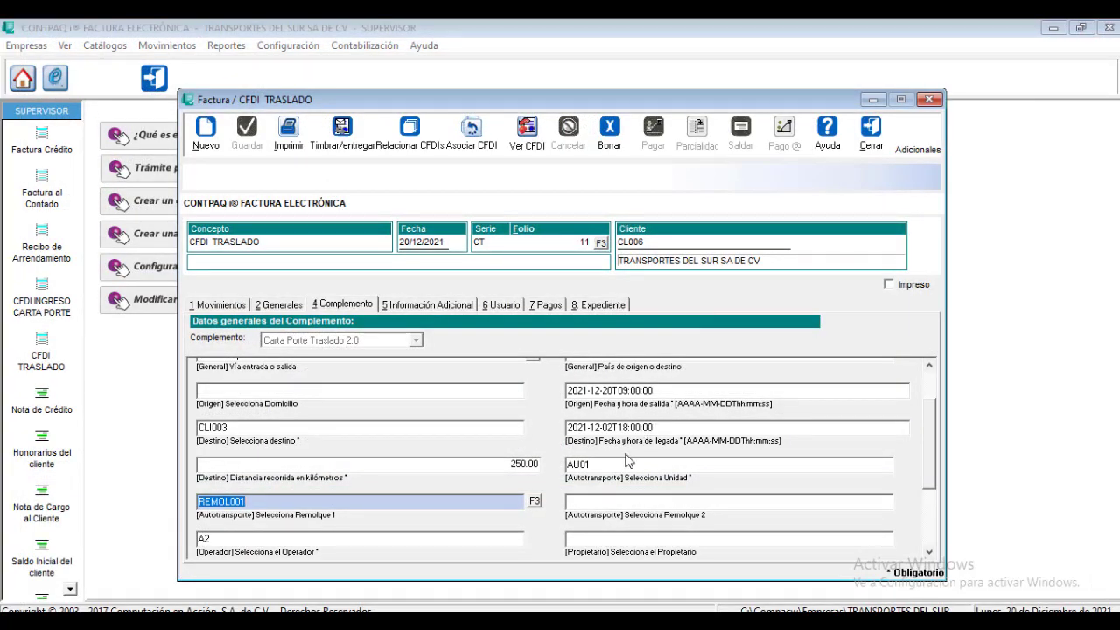
Set the destination's arrival date and time to 2021-12-21T18:00:00 and save the document.
{"action": "left_click", "coordinate": [666, 427]}
{"action": "key", "text": "Delete"}
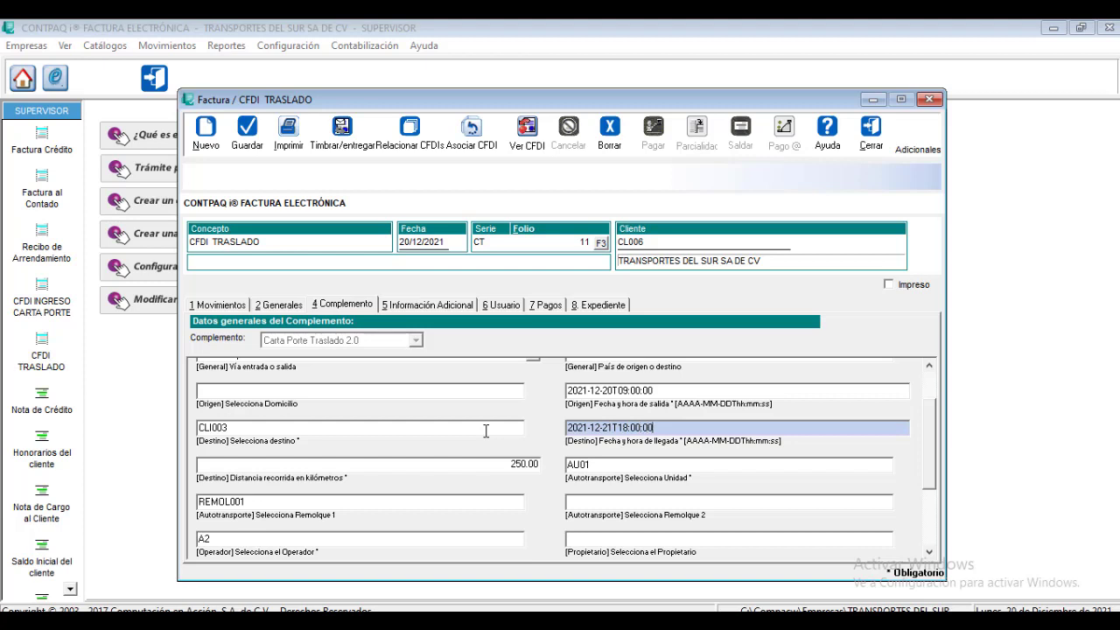
{"action": "left_click", "coordinate": [246, 131]}
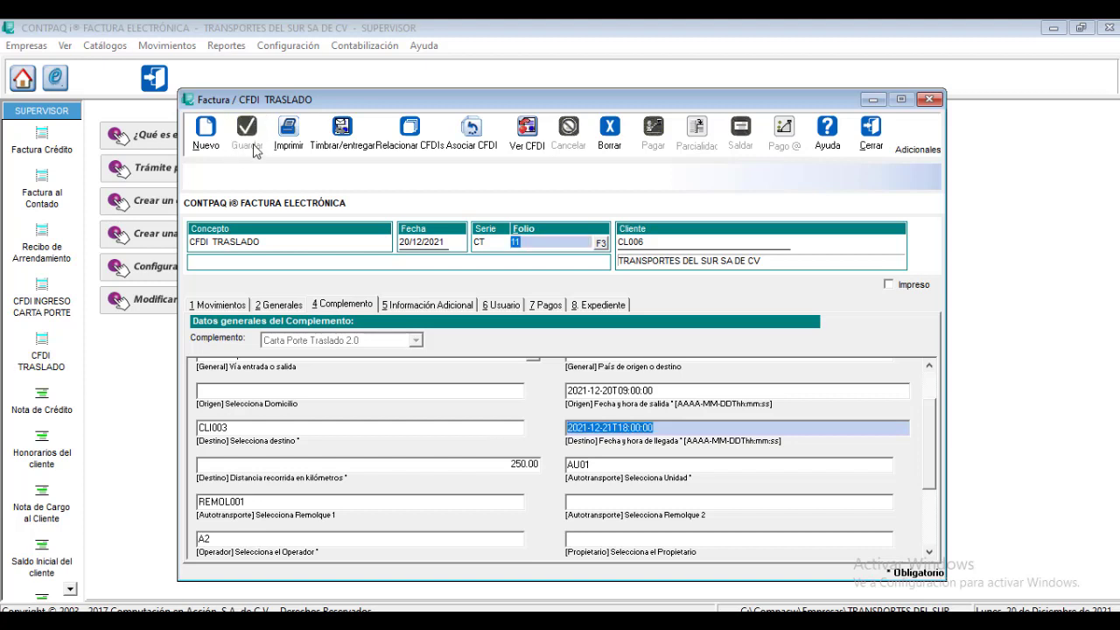
Open the CFDI preview and examine the arrival date, transport figures, merchandise details and total weight, and close it.
{"action": "left_click", "coordinate": [528, 131]}
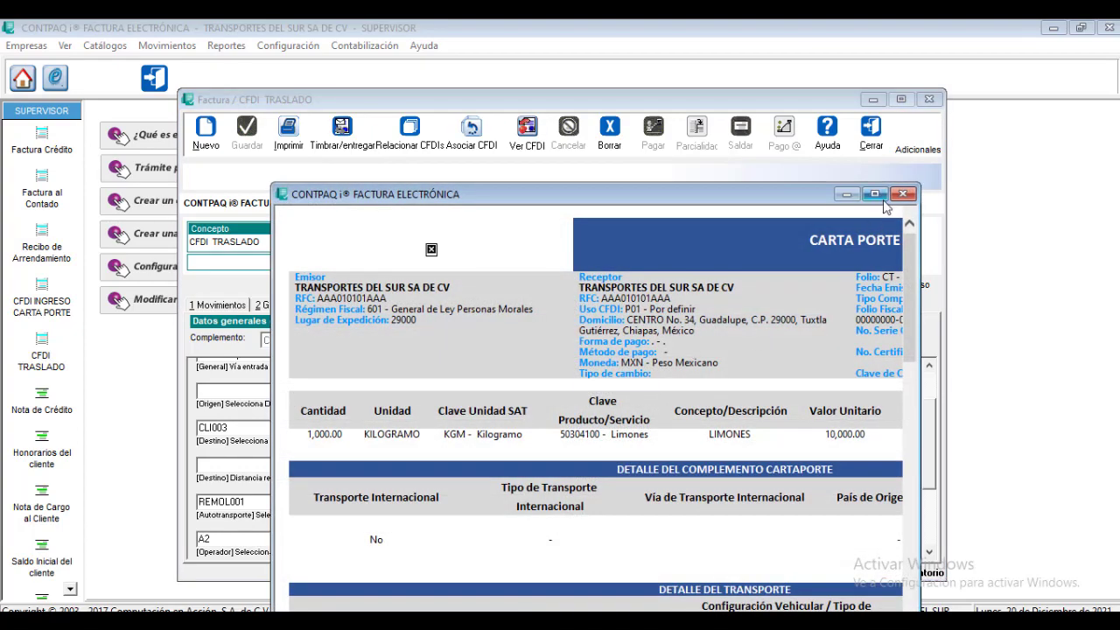
{"action": "scroll", "coordinate": [700, 403], "scroll_direction": "down", "scroll_amount": 5}
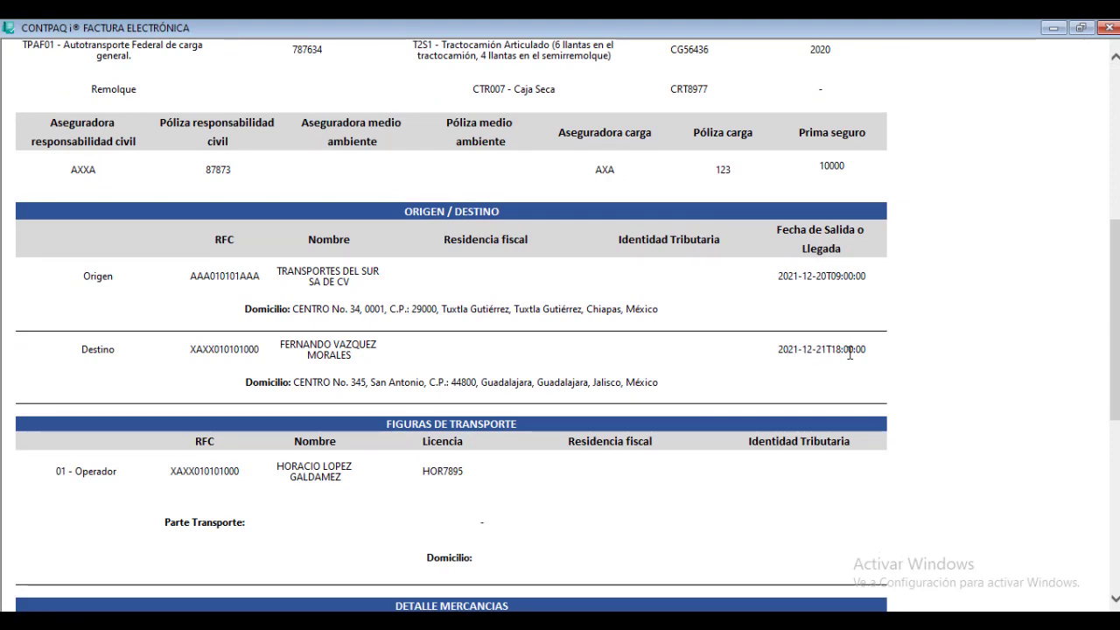
{"action": "scroll", "coordinate": [500, 382], "scroll_direction": "down", "scroll_amount": 2}
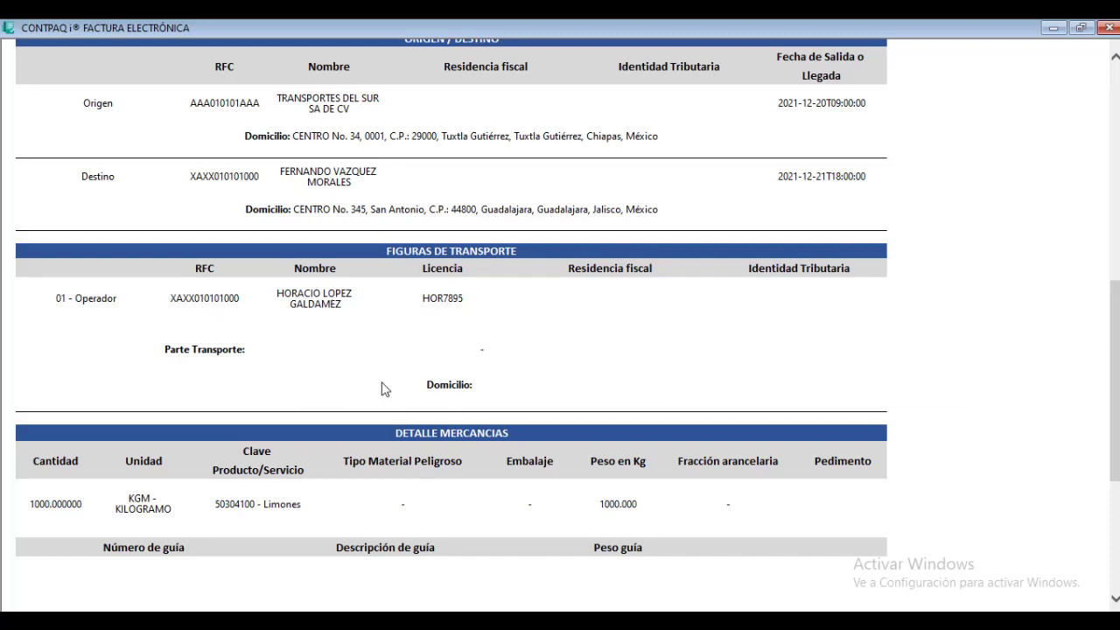
{"action": "scroll", "coordinate": [379, 388], "scroll_direction": "down", "scroll_amount": 1}
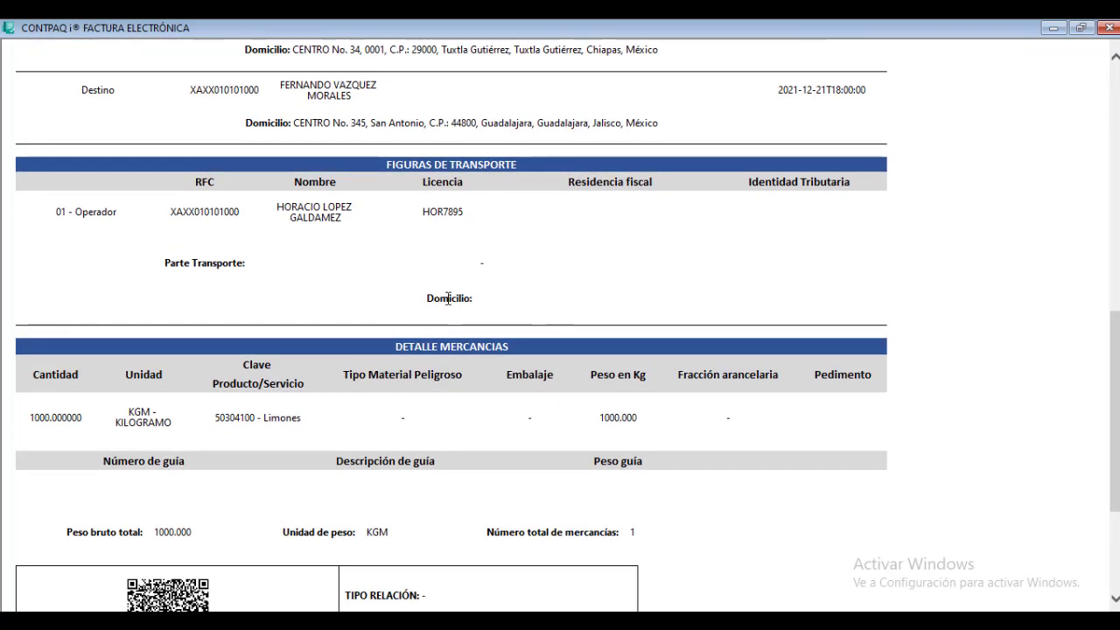
{"action": "scroll", "coordinate": [448, 298], "scroll_direction": "down", "scroll_amount": 1}
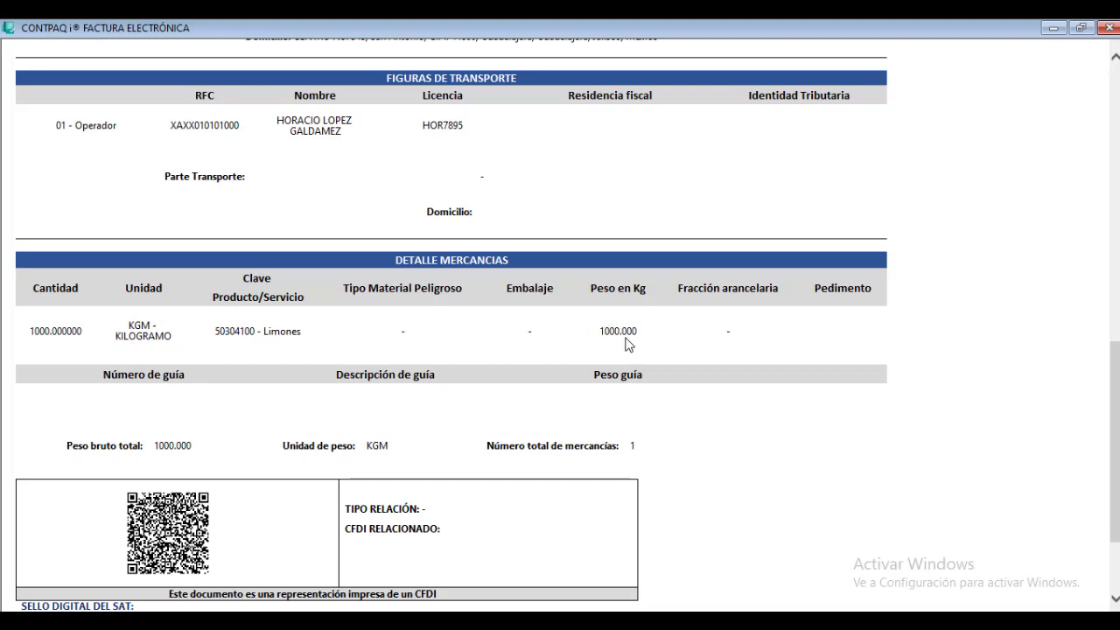
{"action": "scroll", "coordinate": [626, 344], "scroll_direction": "down", "scroll_amount": 1}
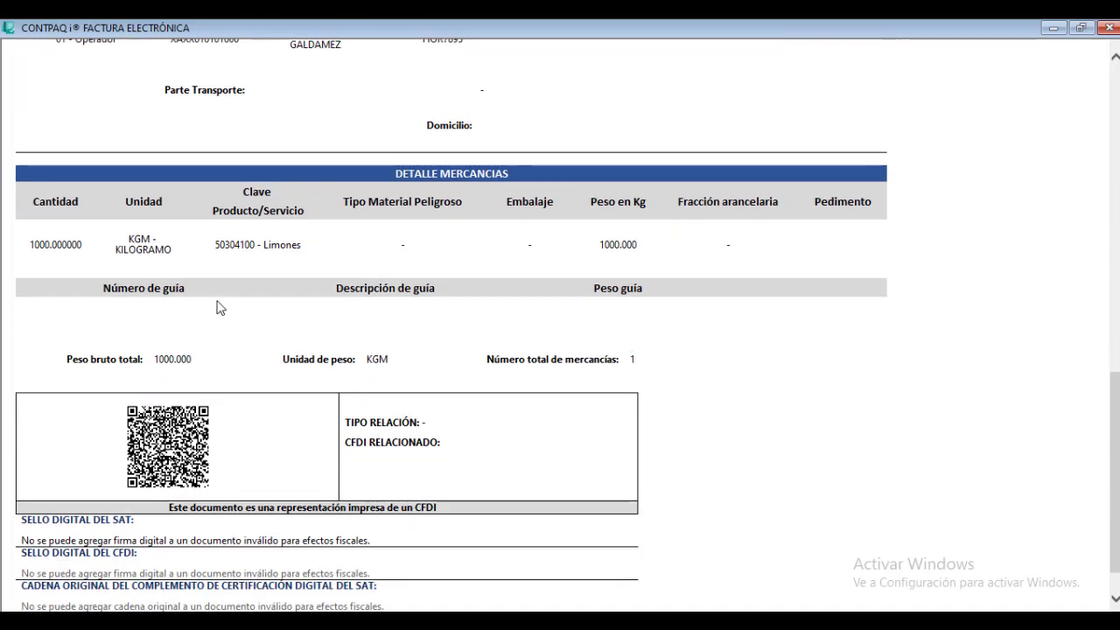
{"action": "scroll", "coordinate": [612, 305], "scroll_direction": "down", "scroll_amount": 1}
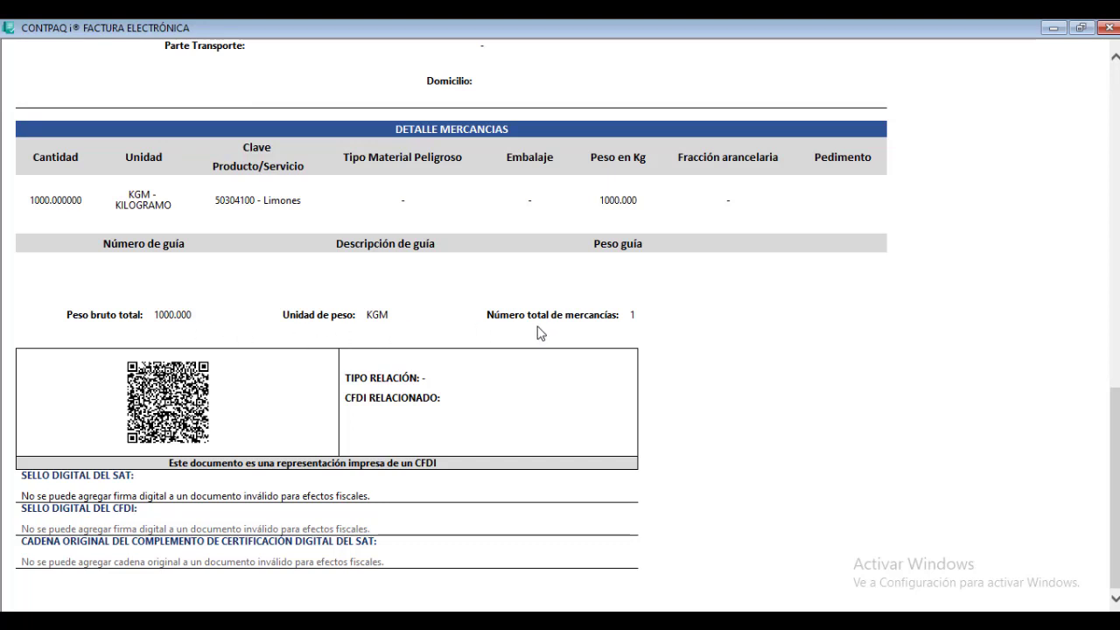
{"action": "left_click", "coordinate": [1108, 27]}
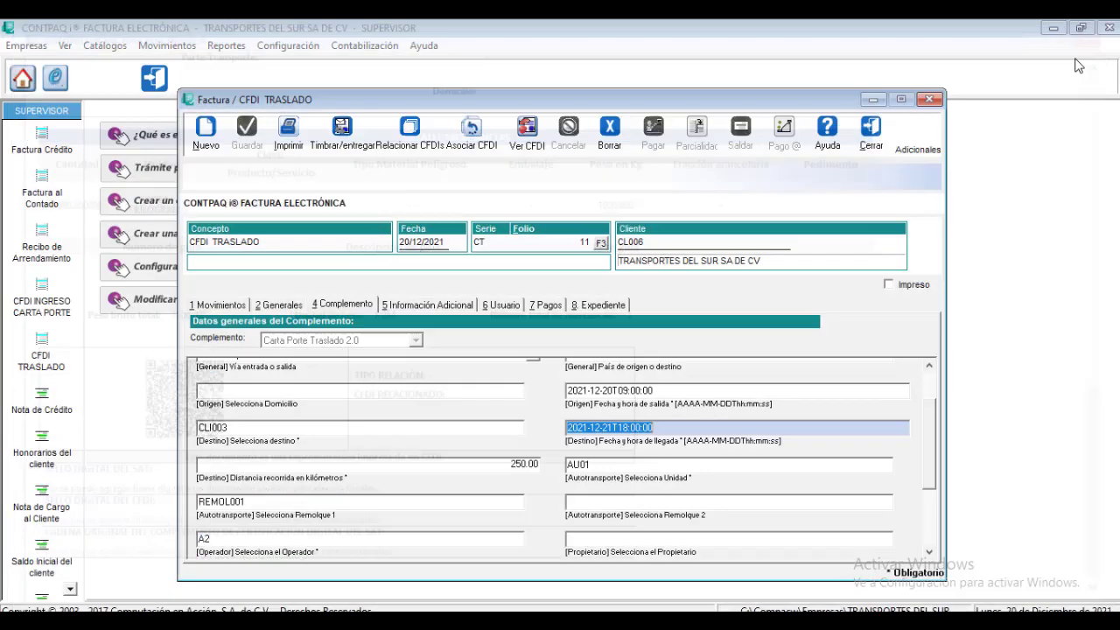
Stamp and deliver the document as a PDF file on disk (Archivo en disco), with the addenda excluded.
{"action": "left_click", "coordinate": [352, 147]}
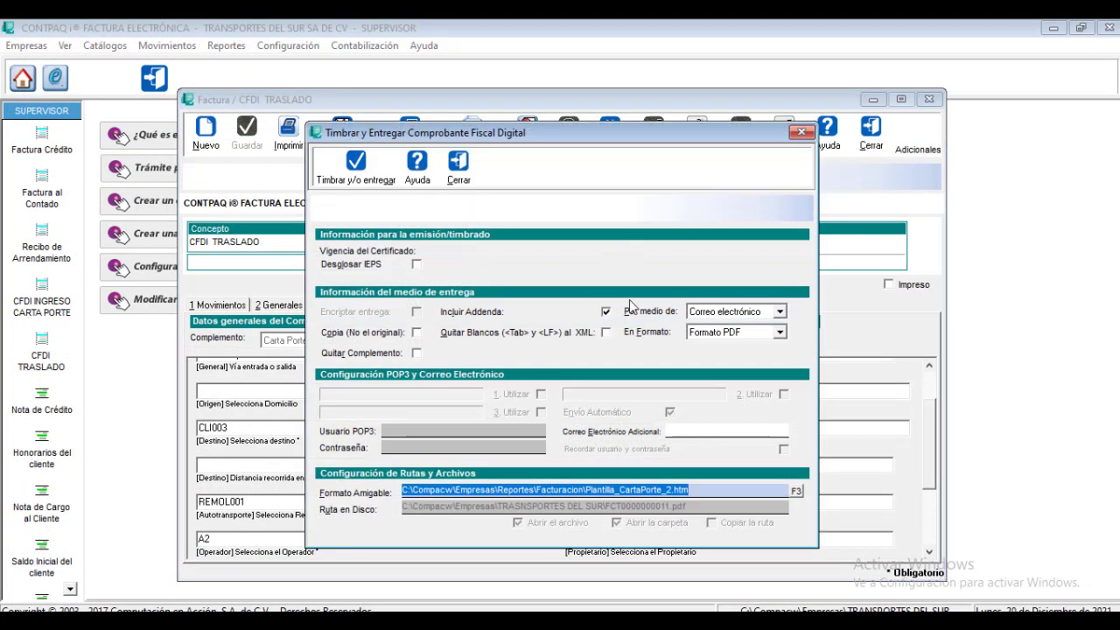
{"action": "left_click", "coordinate": [606, 312]}
{"action": "left_click", "coordinate": [779, 311]}
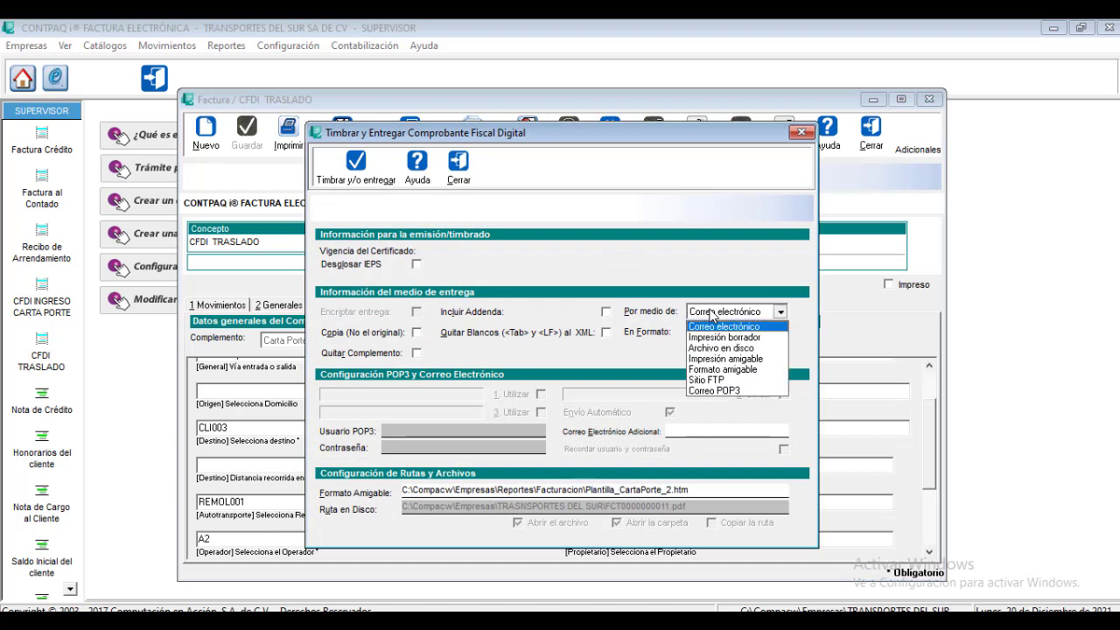
{"action": "left_click", "coordinate": [715, 353]}
{"action": "left_click", "coordinate": [364, 177]}
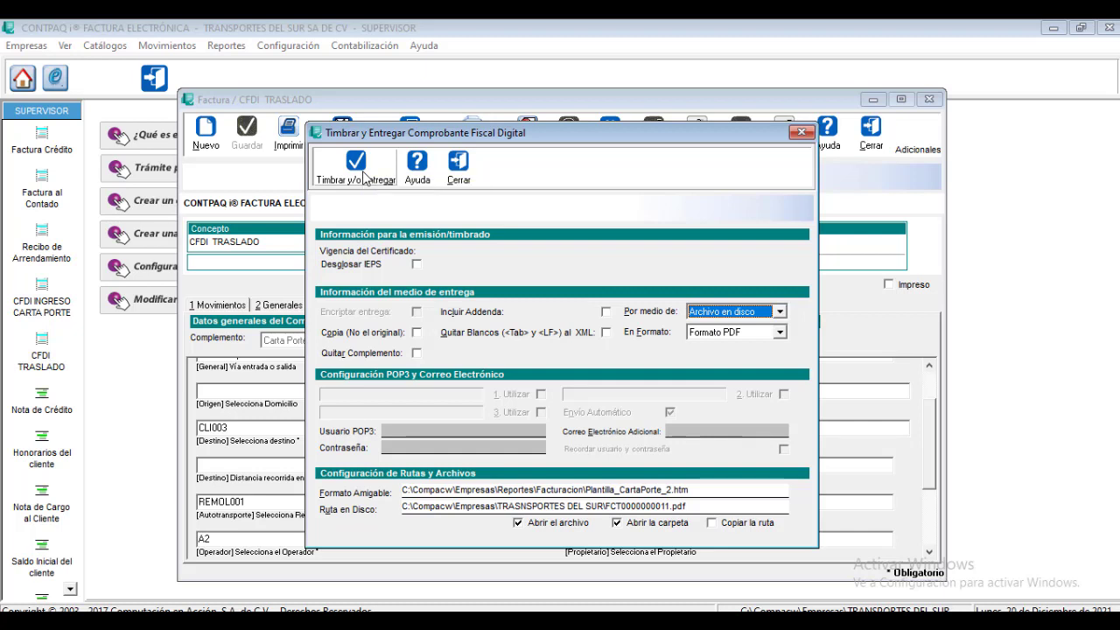
{"action": "left_click", "coordinate": [364, 177]}
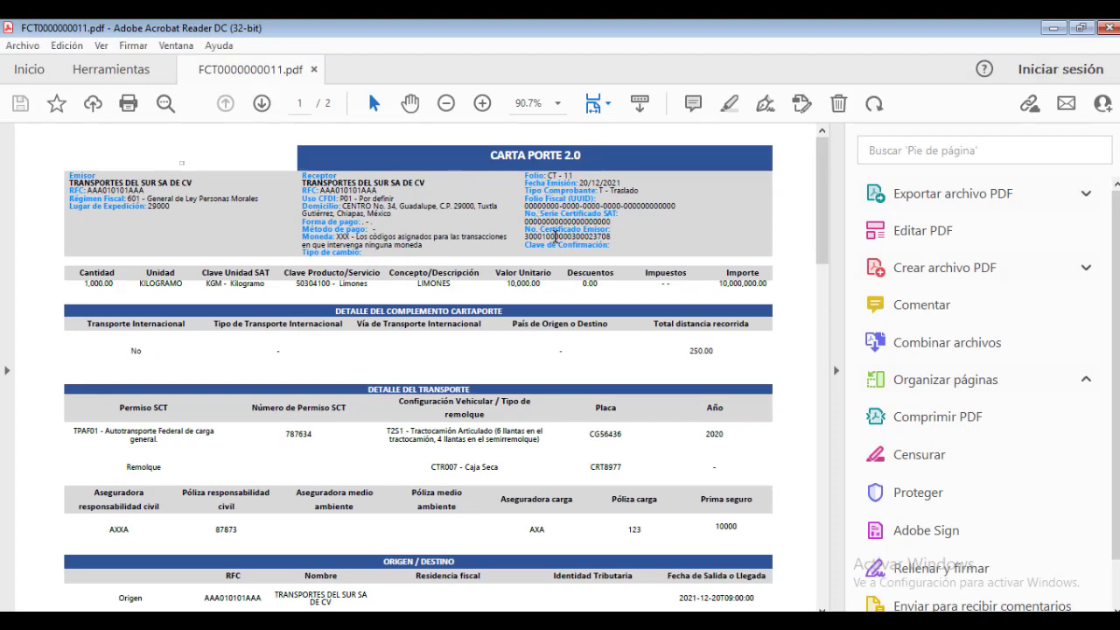
Review the stamped Carta Porte 2.0 PDF's transport, trailer, insurance, origin/destination and transport figure details.
{"action": "scroll", "coordinate": [615, 240], "scroll_direction": "down", "scroll_amount": 1}
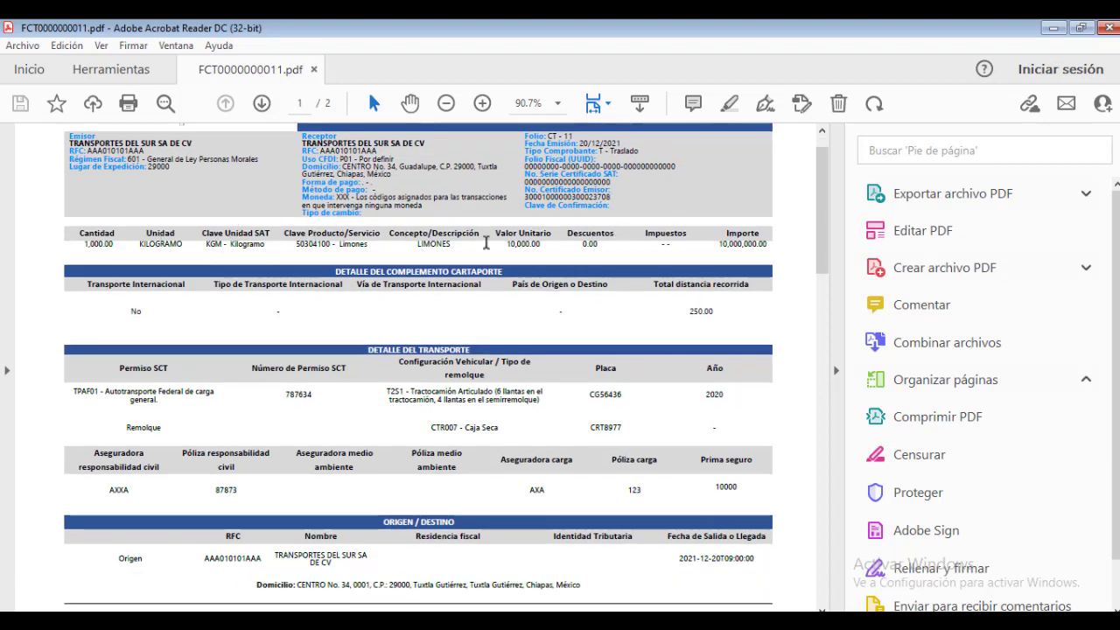
{"action": "scroll", "coordinate": [420, 328], "scroll_direction": "down", "scroll_amount": 1}
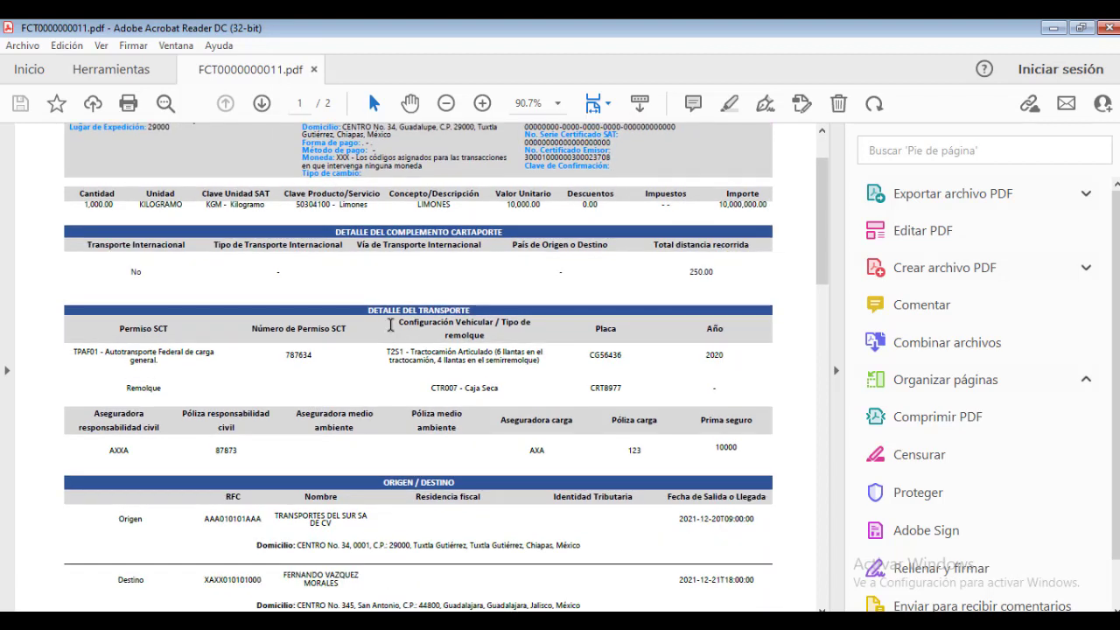
{"action": "scroll", "coordinate": [390, 325], "scroll_direction": "down", "scroll_amount": 1}
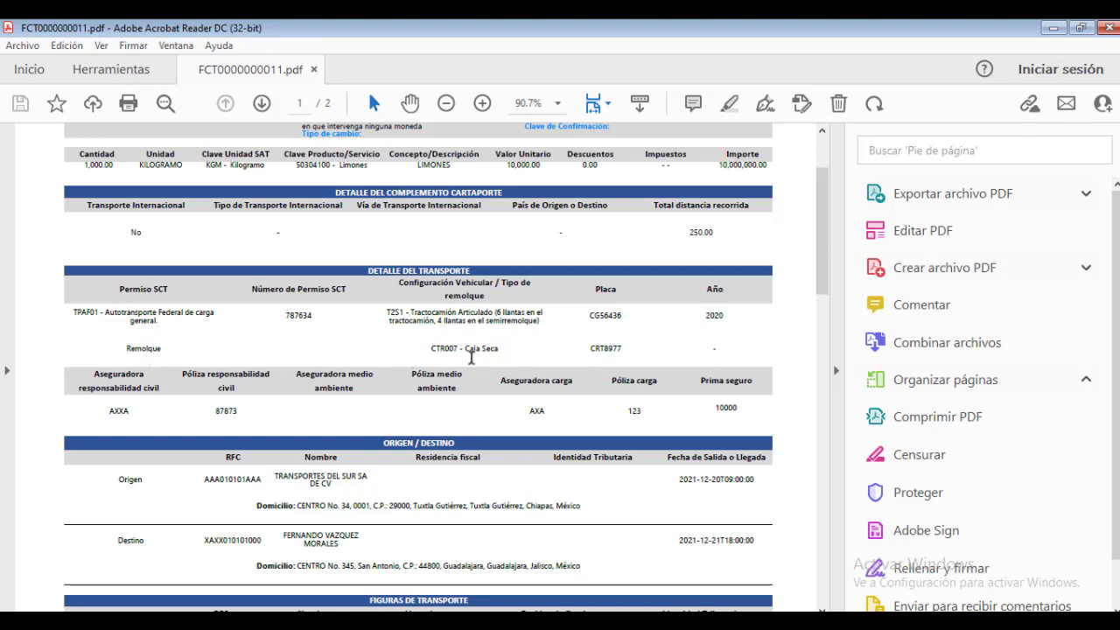
{"action": "scroll", "coordinate": [695, 353], "scroll_direction": "down", "scroll_amount": 1}
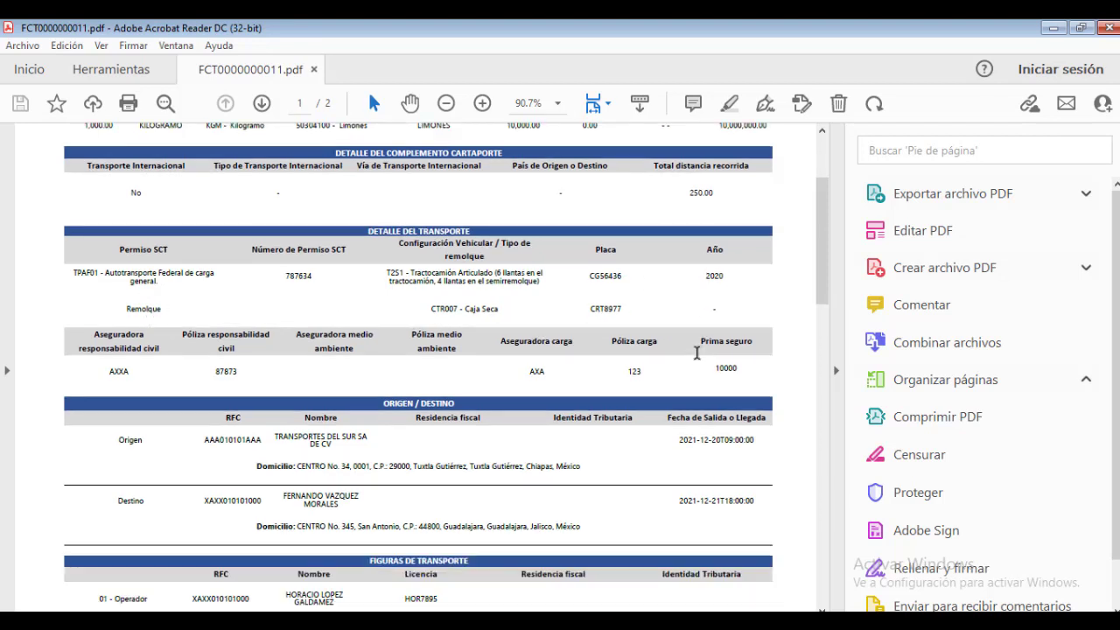
{"action": "scroll", "coordinate": [287, 379], "scroll_direction": "down", "scroll_amount": 1}
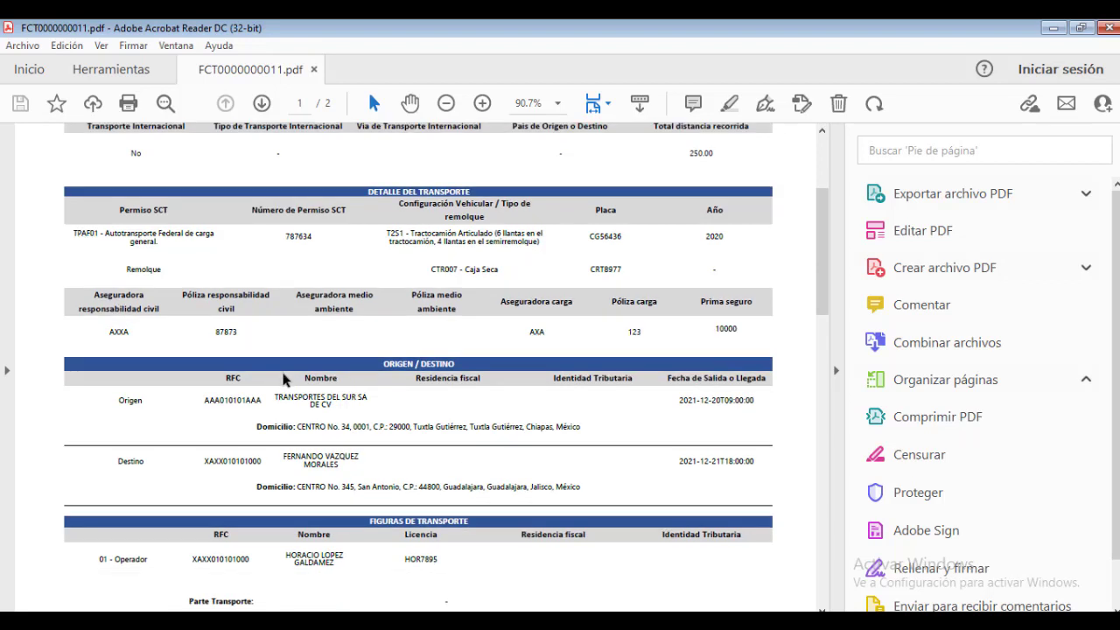
{"action": "scroll", "coordinate": [711, 406], "scroll_direction": "down", "scroll_amount": 1}
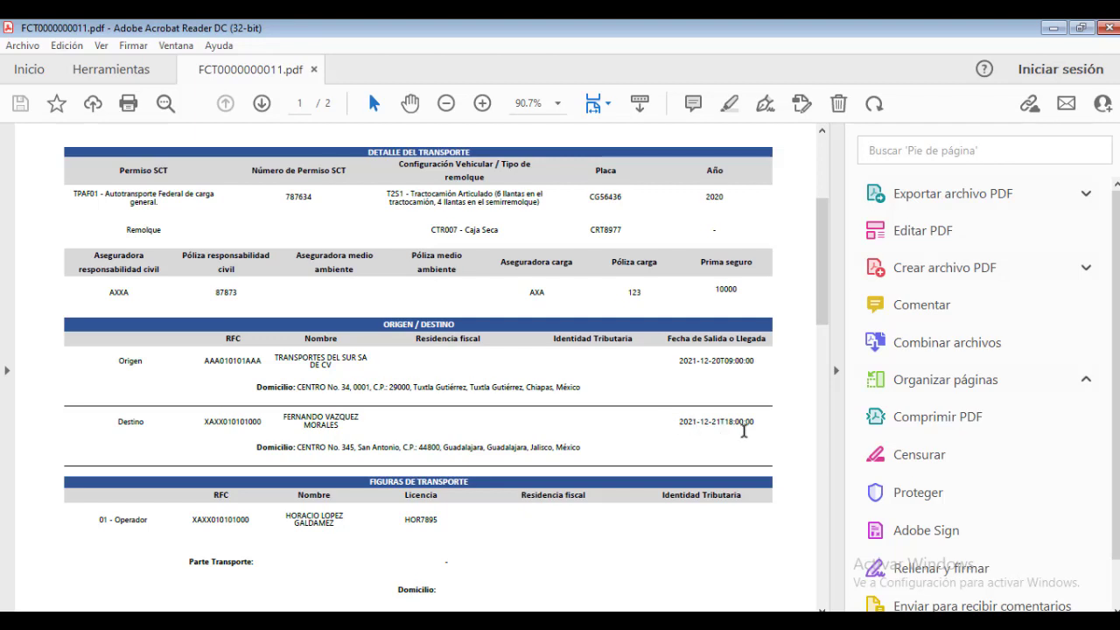
{"action": "scroll", "coordinate": [744, 428], "scroll_direction": "down", "scroll_amount": 1}
{"action": "scroll", "coordinate": [698, 435], "scroll_direction": "down", "scroll_amount": 1}
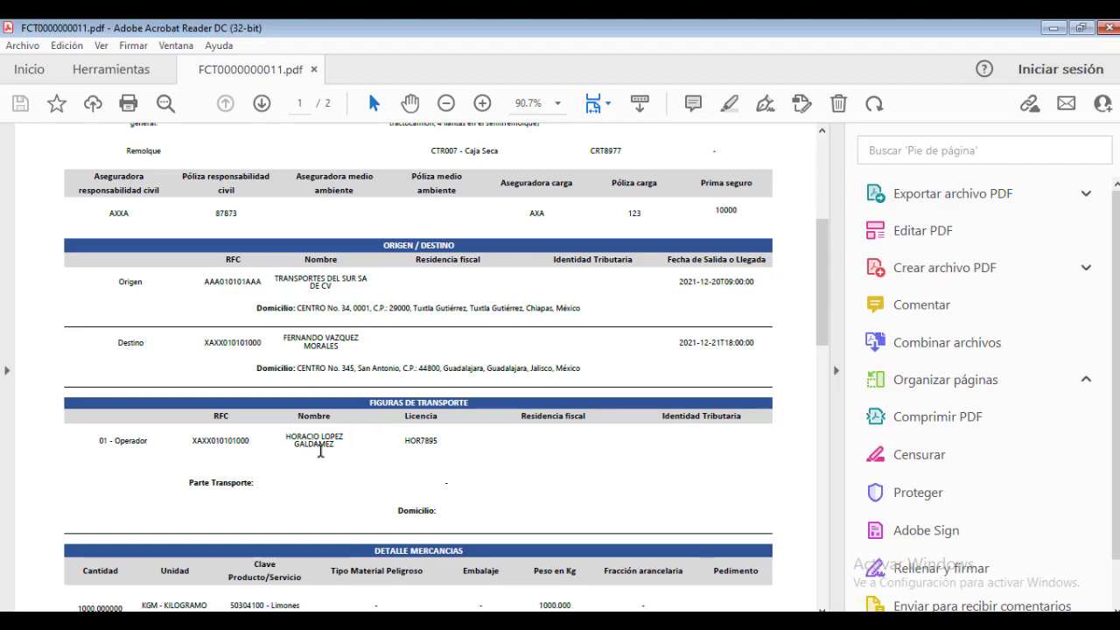
Check the PDF's merchandise details, gross weight, QR code and digital seals on the second page, and close it.
{"action": "scroll", "coordinate": [213, 433], "scroll_direction": "down", "scroll_amount": 5}
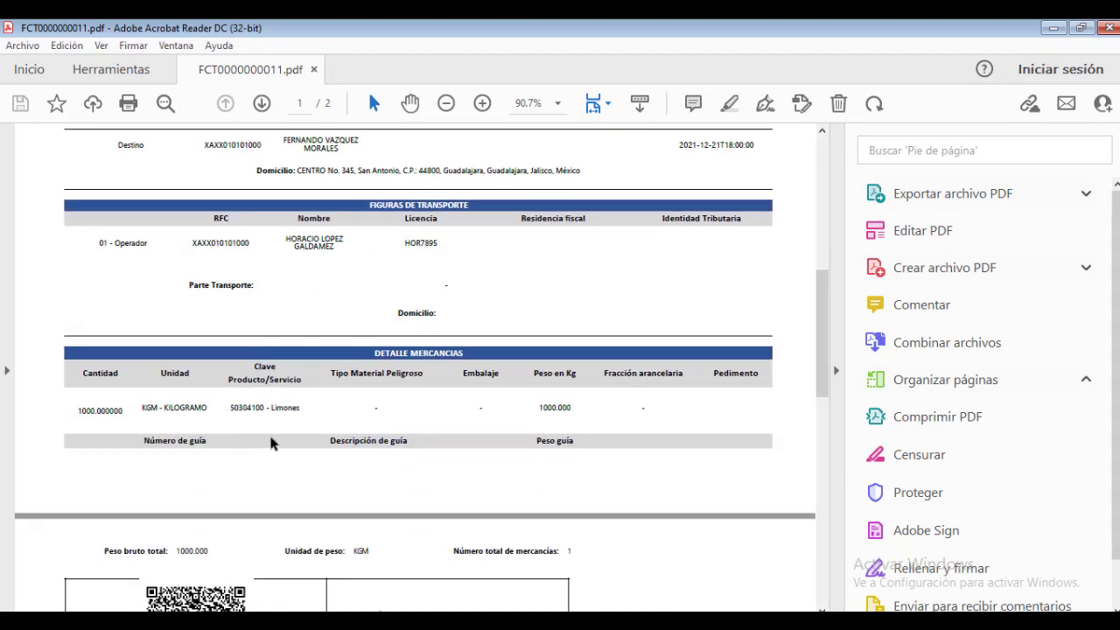
{"action": "scroll", "coordinate": [402, 414], "scroll_direction": "down", "scroll_amount": 4}
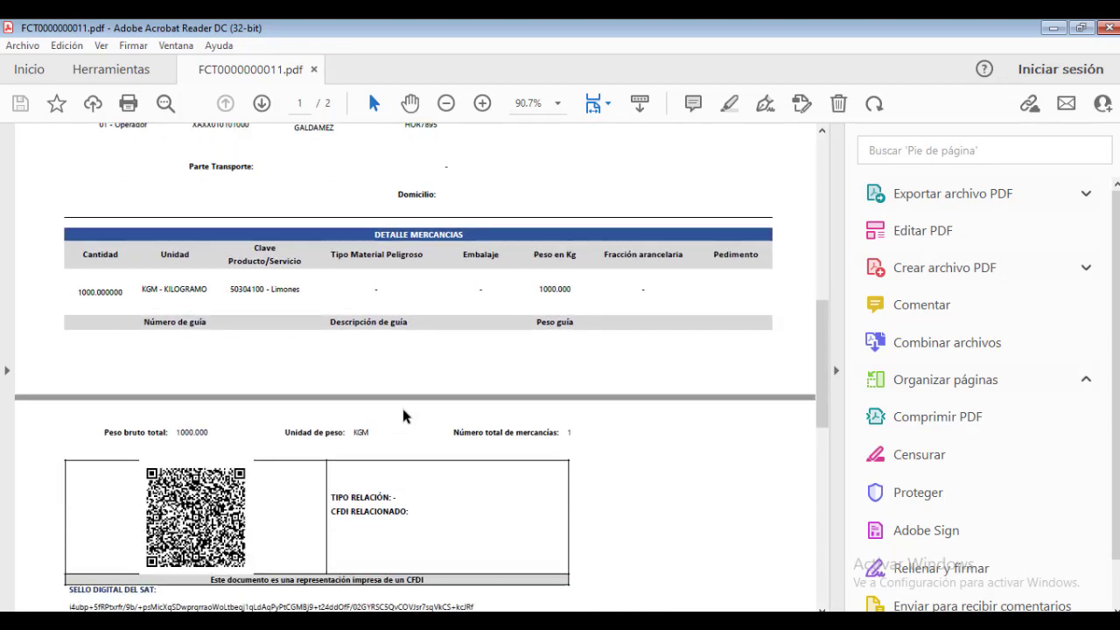
{"action": "scroll", "coordinate": [402, 415], "scroll_direction": "down", "scroll_amount": 5}
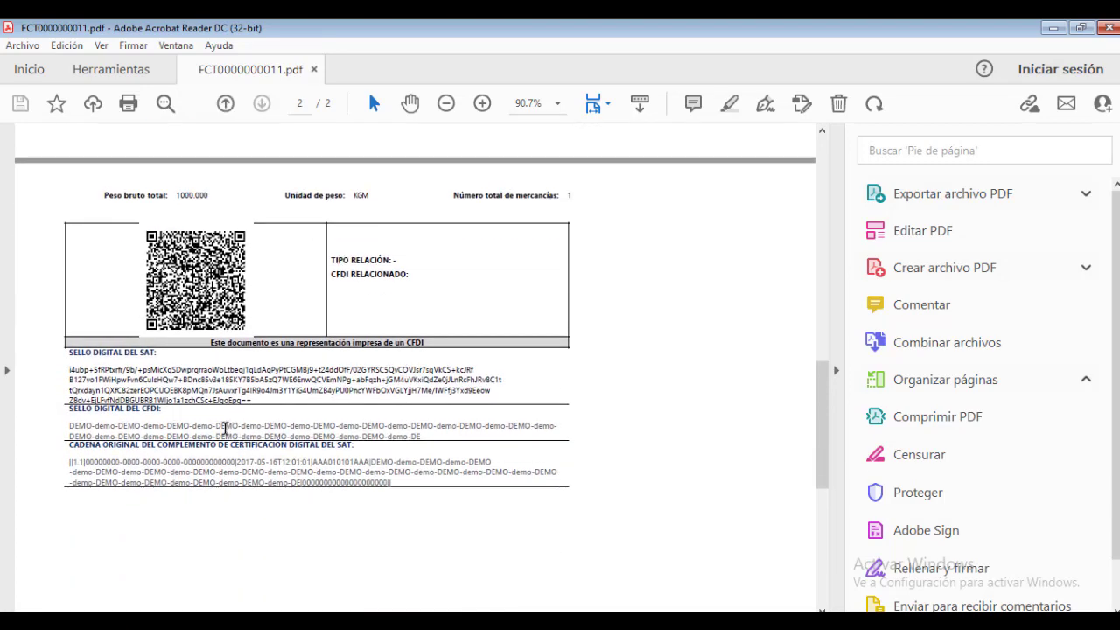
{"action": "scroll", "coordinate": [216, 440], "scroll_direction": "up", "scroll_amount": 20}
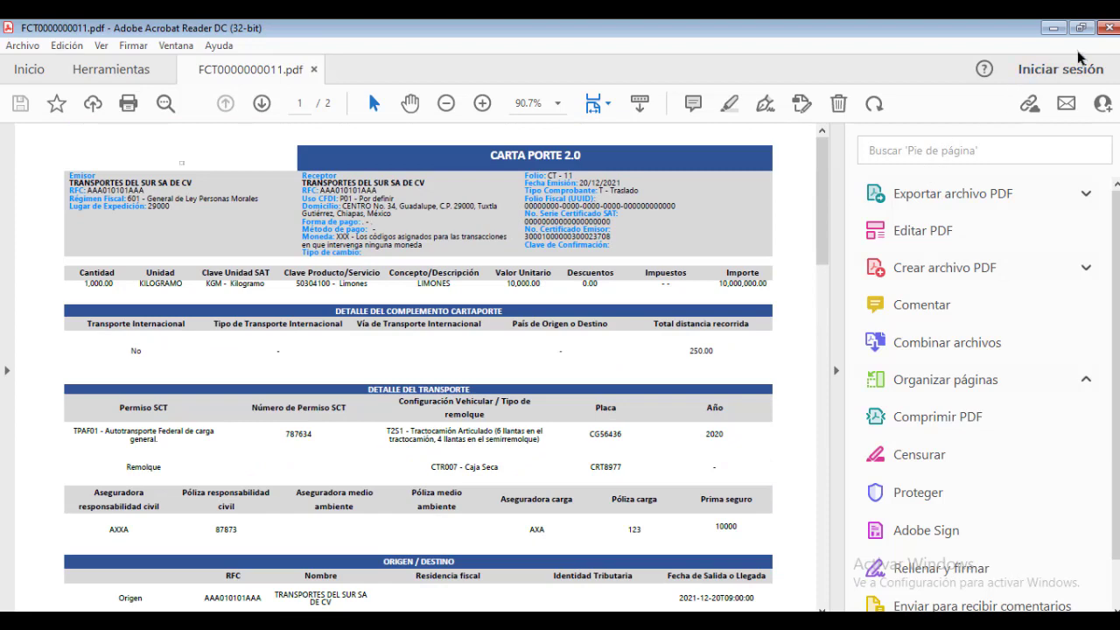
{"action": "left_click", "coordinate": [1107, 32]}
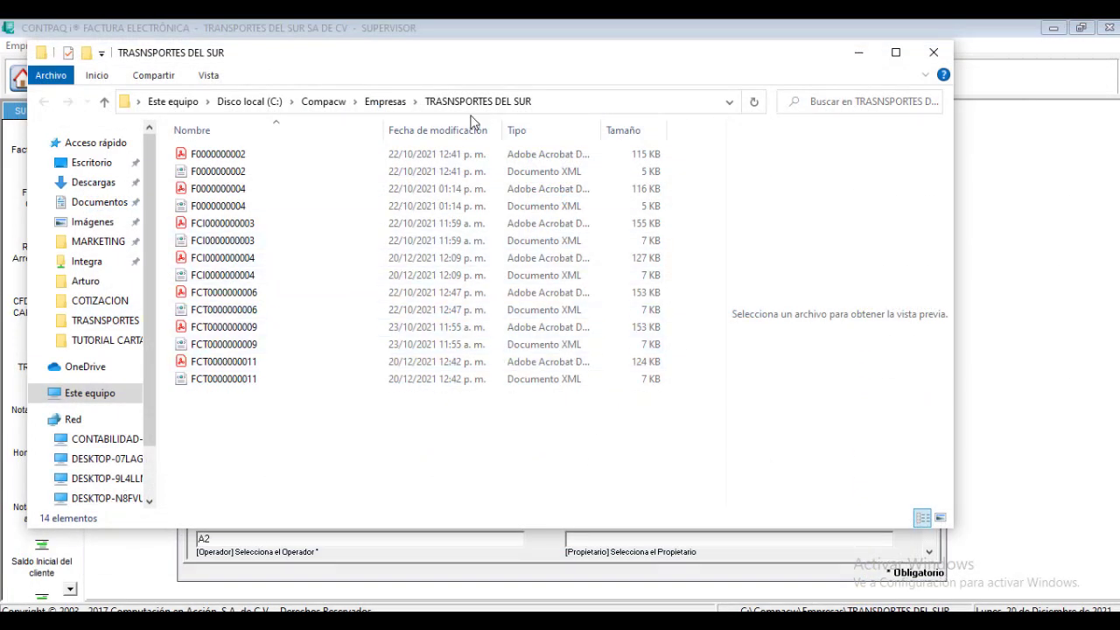
{"action": "left_click_drag", "start_coordinate": [491, 58], "coordinate": [512, 147]}
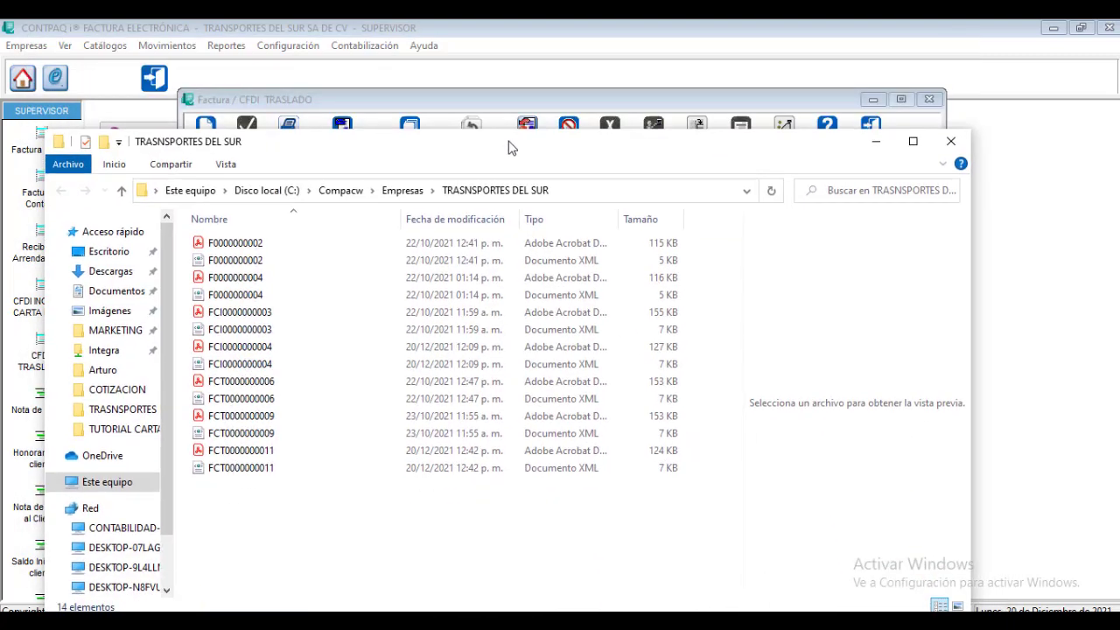
{"action": "left_click", "coordinate": [247, 473]}
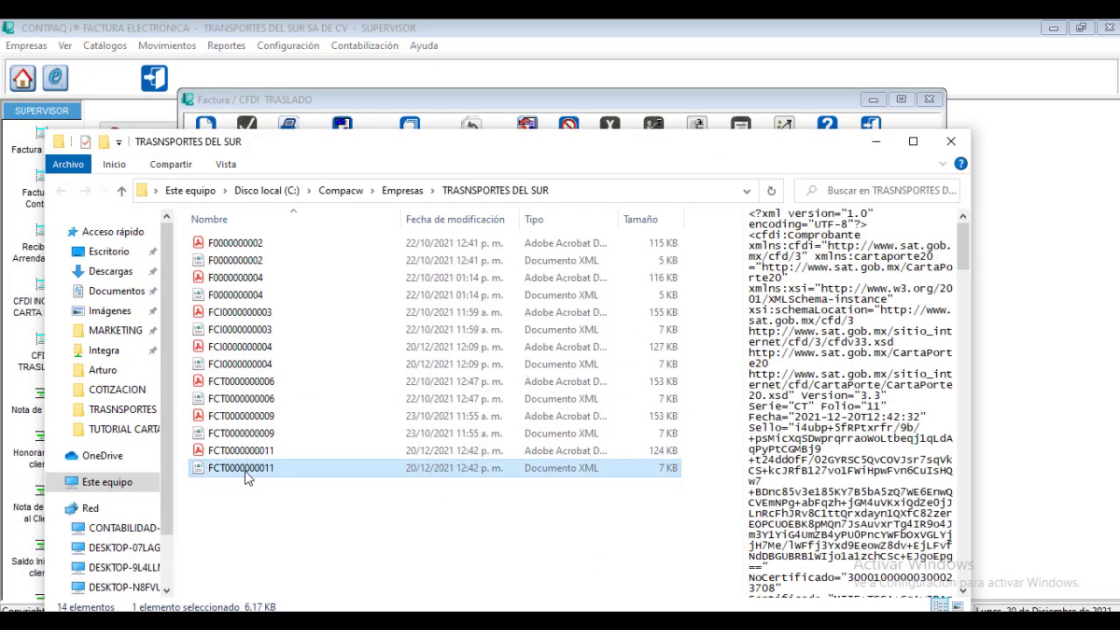
{"action": "double_click", "coordinate": [247, 474]}
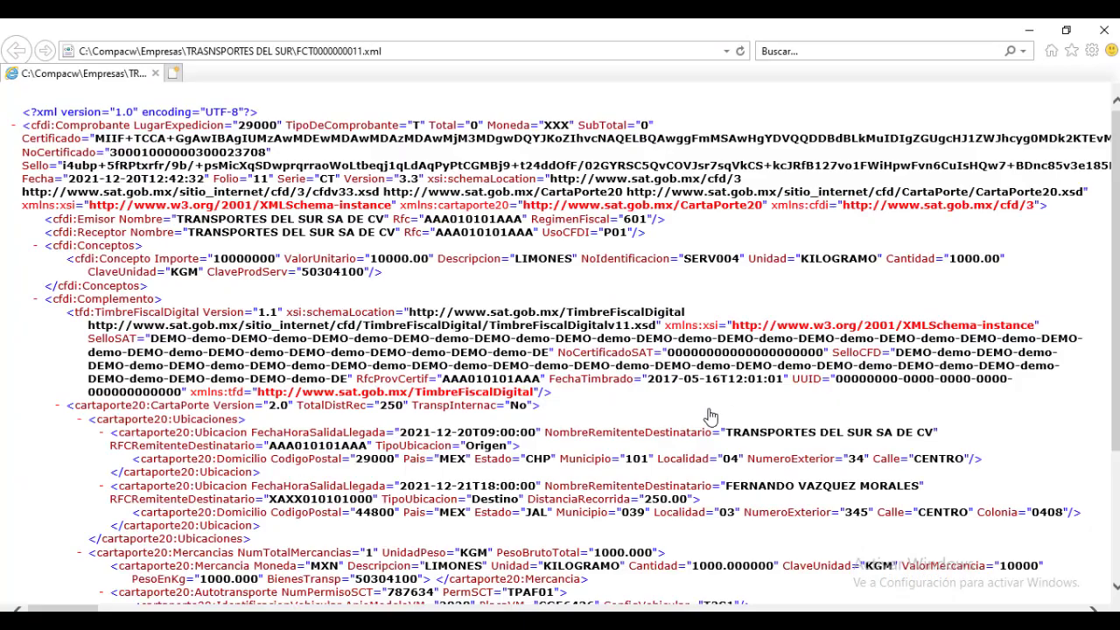